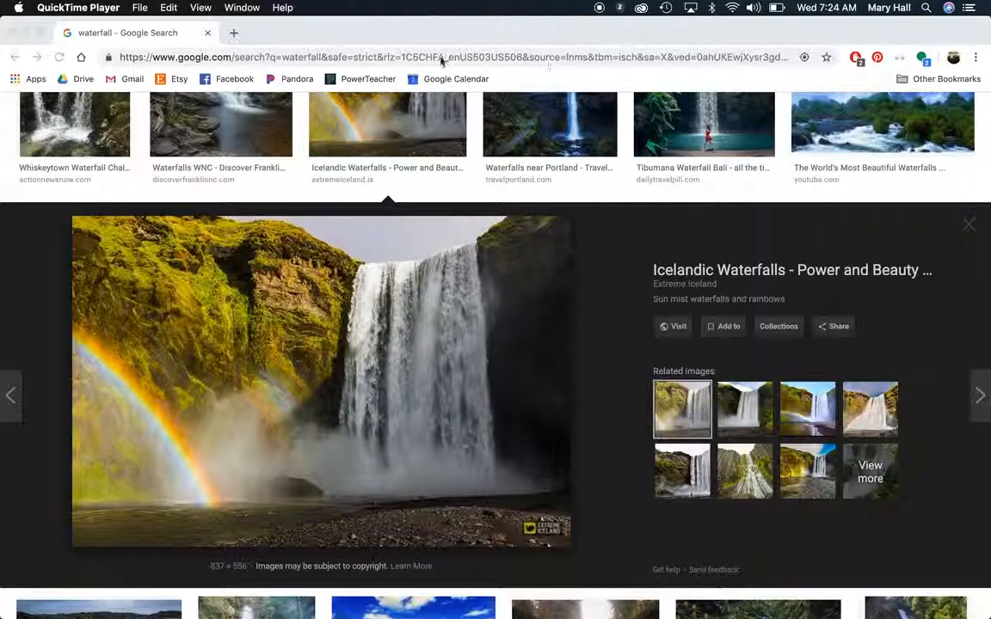
- Copy the enlarged Icelandic waterfall picture from the Google image results in Chrome
left_click_drag(334, 30, 347, 9)
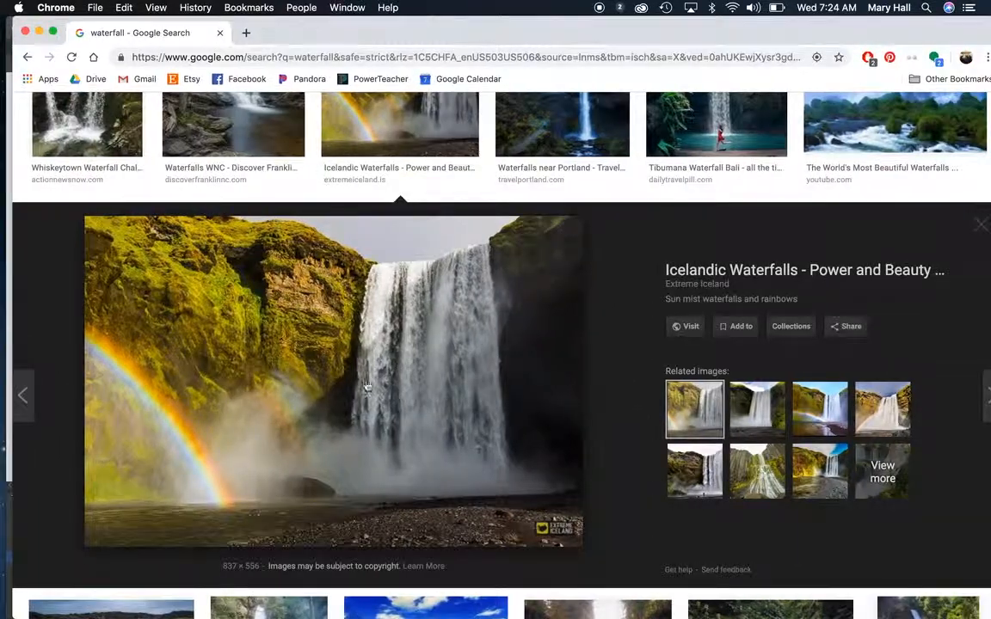
left_click(335, 344)
left_click(156, 37)
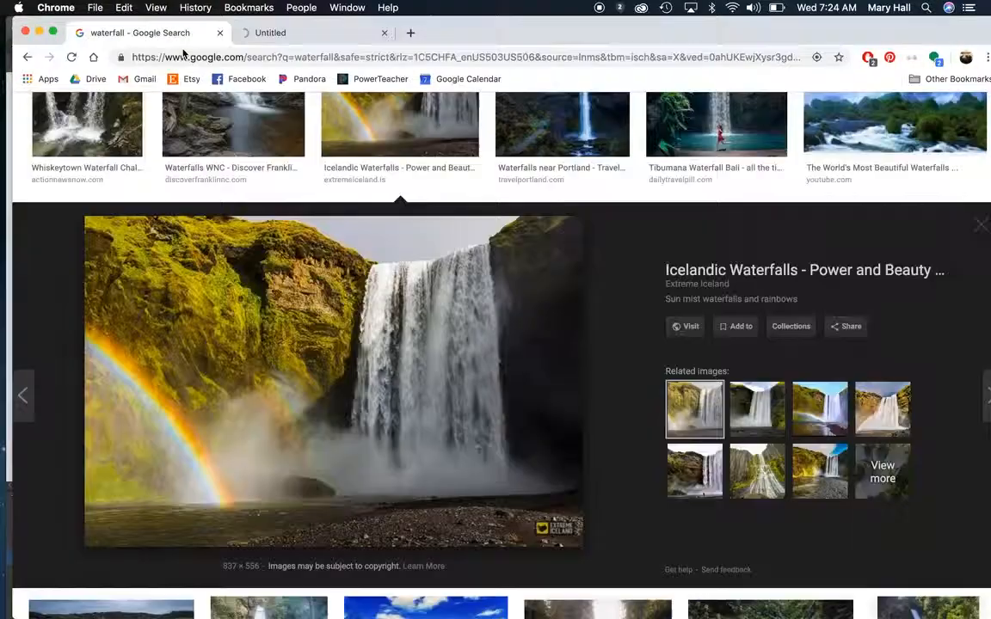
right_click(325, 290)
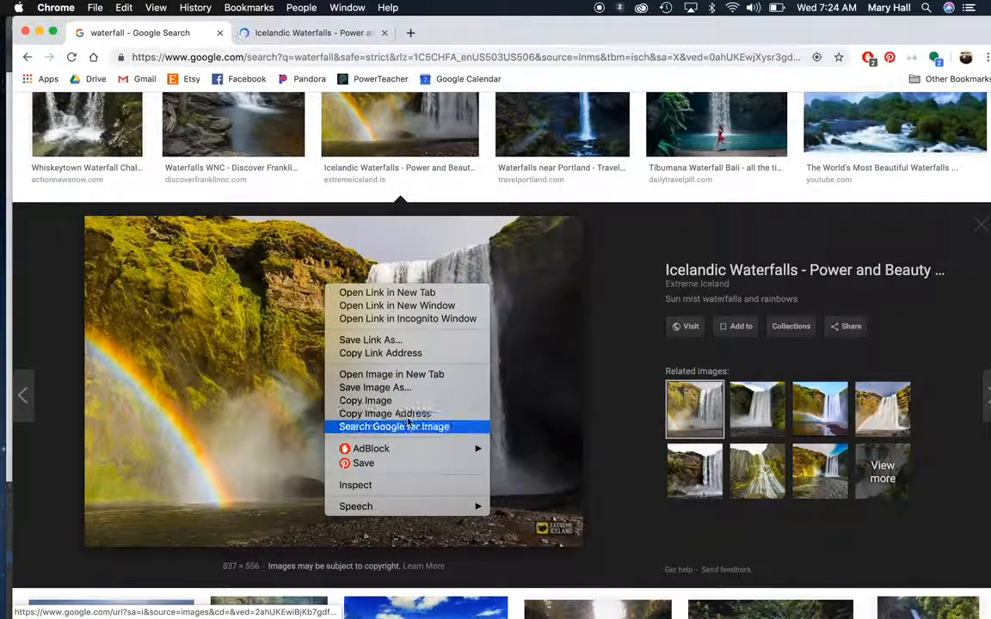
left_click(365, 401)
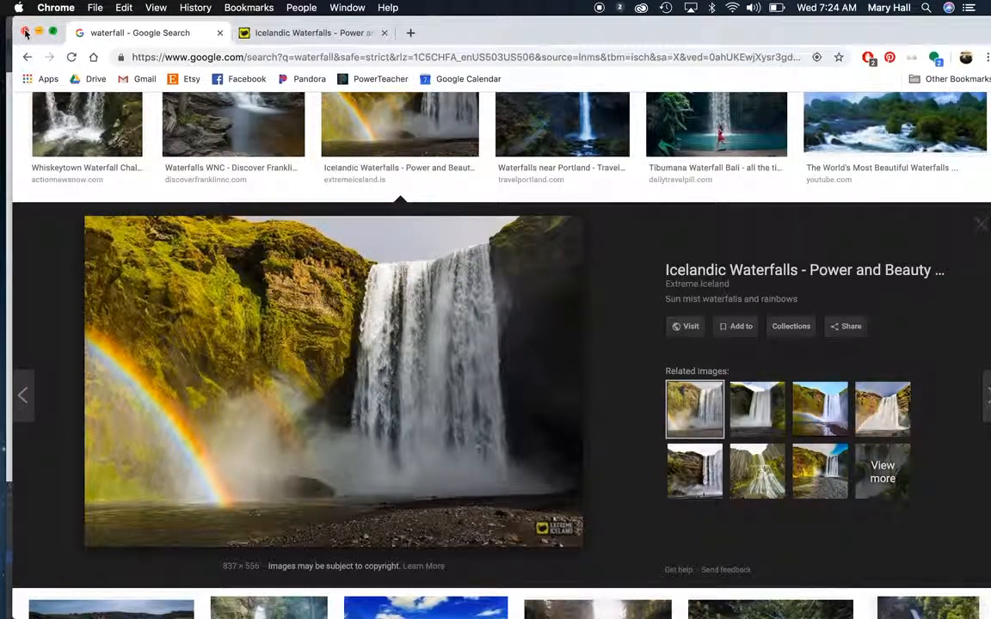
- Switch to Adobe Animate and paste the copied waterfall picture onto the stage of the Untitled-12 document
left_click(39, 32)
left_click(411, 392)
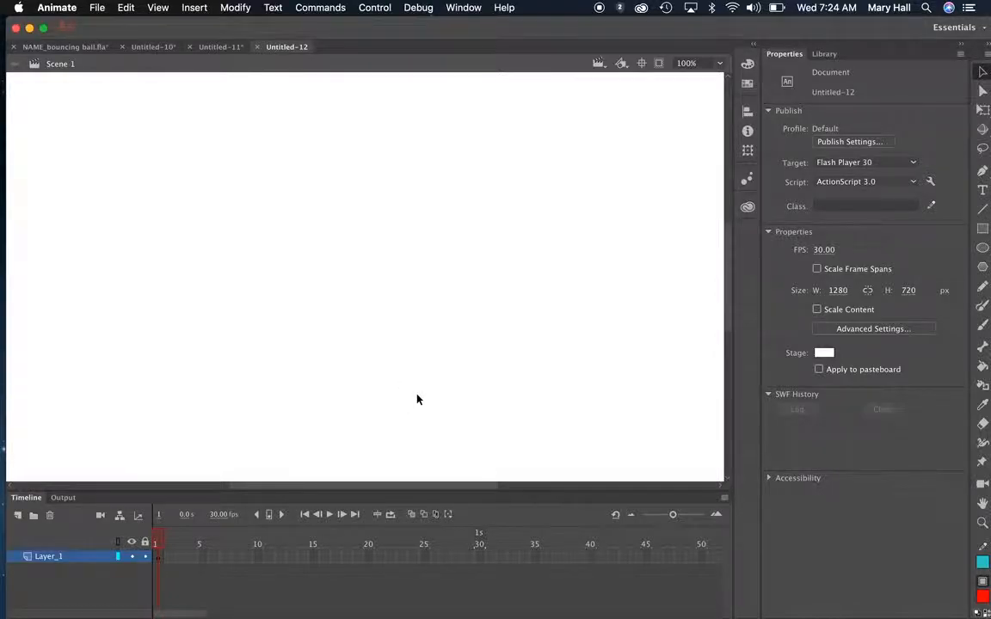
key("super+v")
left_click_drag(513, 270, 492, 283)
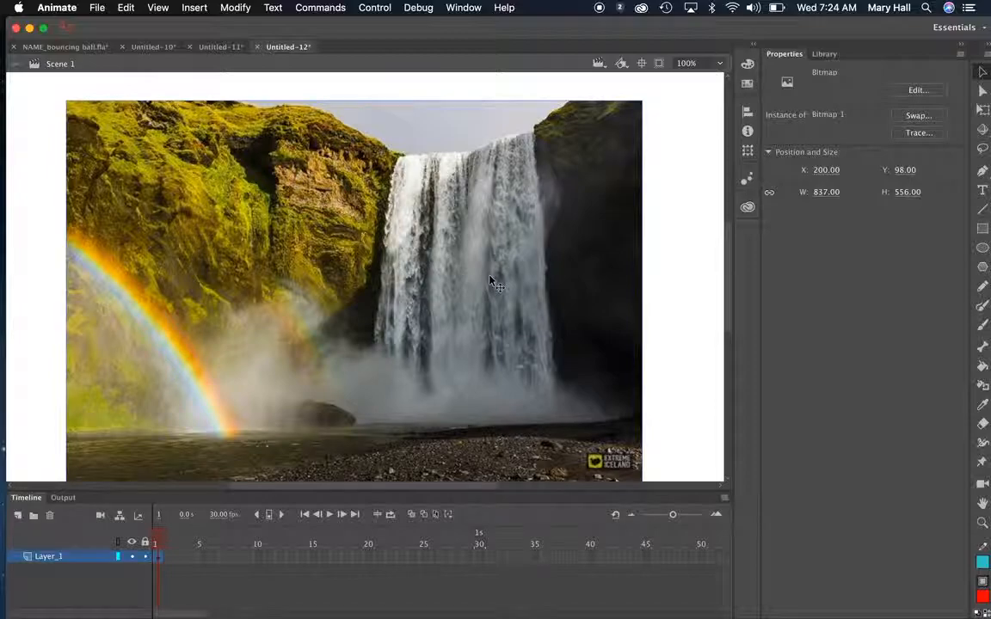
- Move the waterfall picture to the stage's upper-left corner and scale it to about 1337 × 776 px, covering the whole stage
left_click(720, 64)
left_click(697, 150)
left_click(720, 63)
left_click(702, 139)
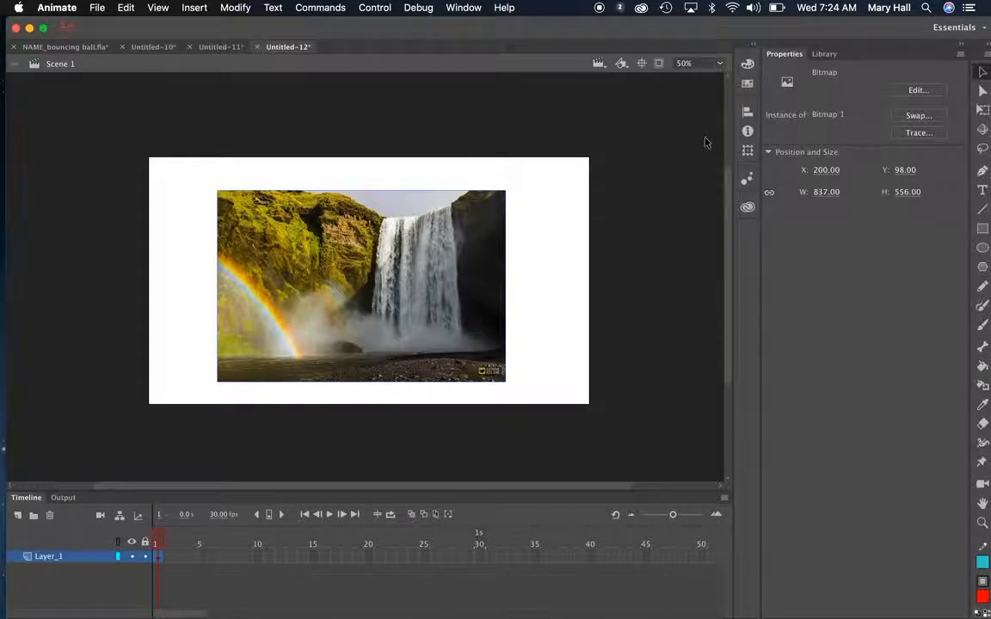
left_click_drag(357, 315, 290, 284)
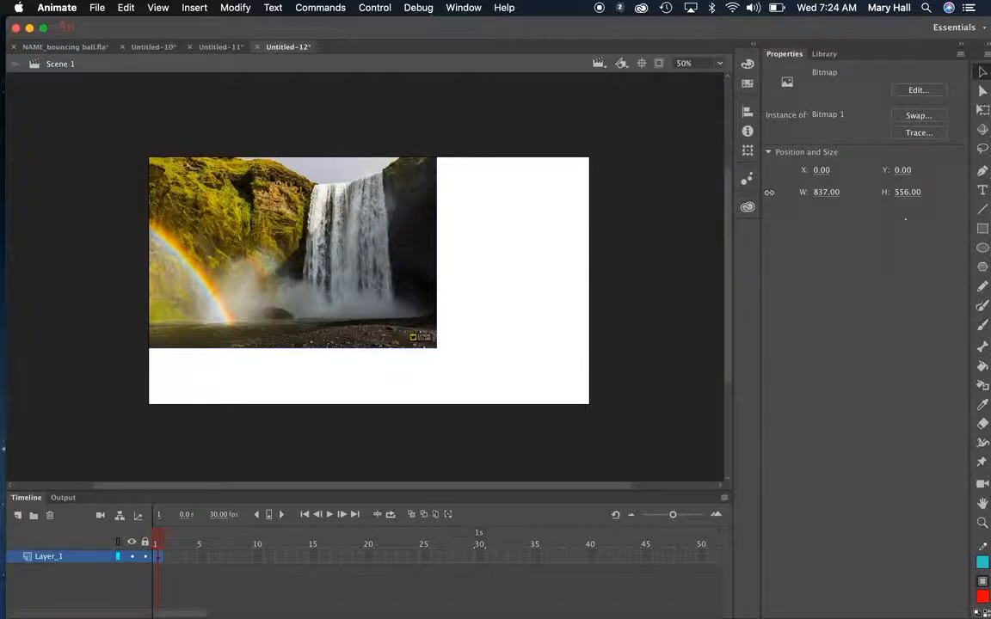
key("q")
left_click_drag(437, 348, 521, 388)
left_click_drag(482, 318, 535, 345)
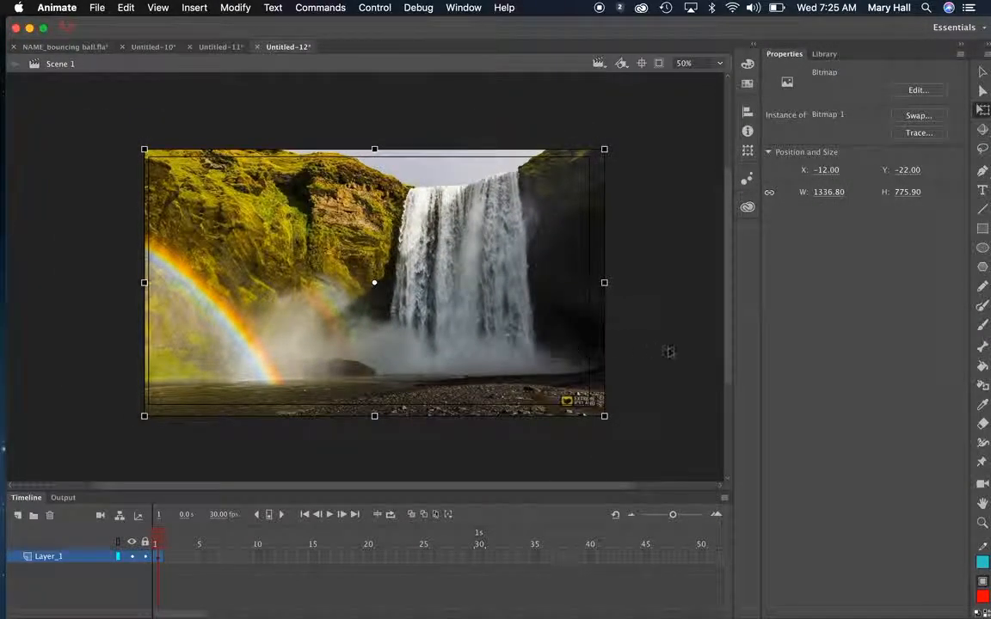
left_click(668, 351)
- Rename the waterfall picture's layer as Background
double_click(58, 557)
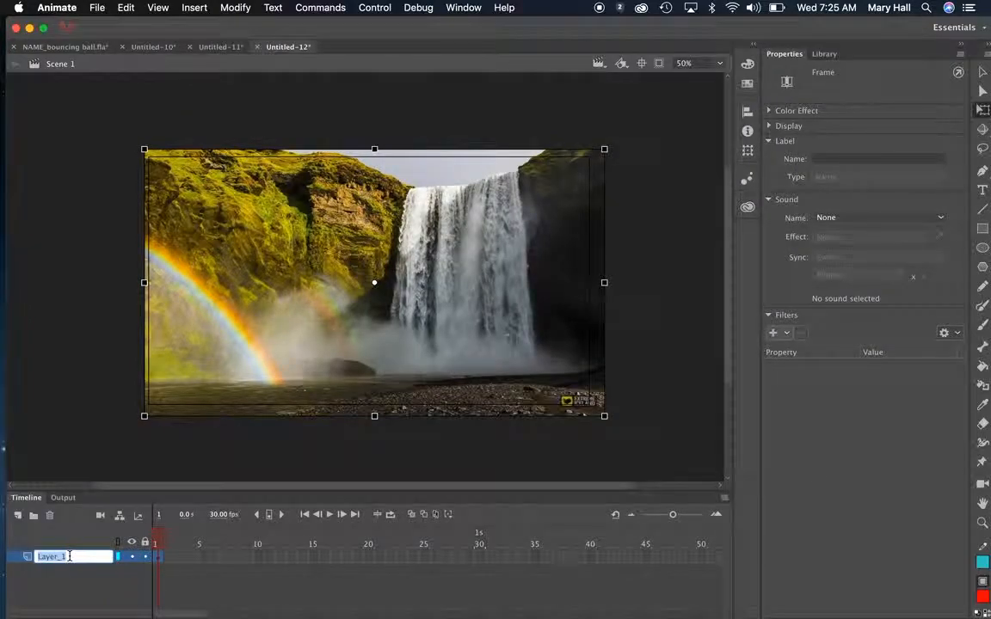
type("Background")
left_click(110, 580)
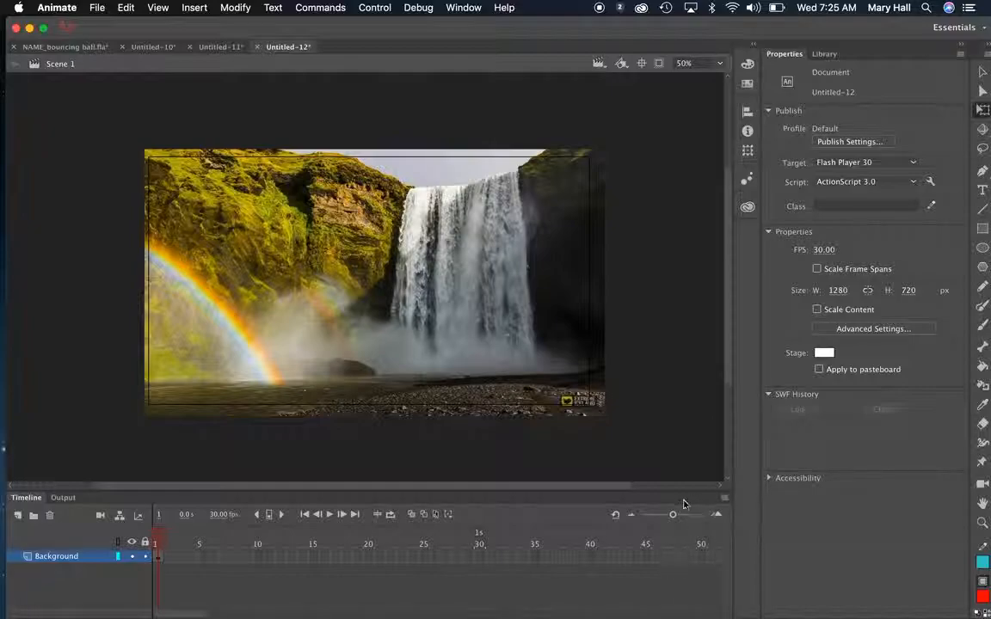
- Insert a keyframe at frame 50 of the Background layer and play the timeline from frame 1
mouse_move(672, 519)
left_mouse_down()
mouse_move(693, 518)
mouse_move(673, 515)
left_mouse_up()
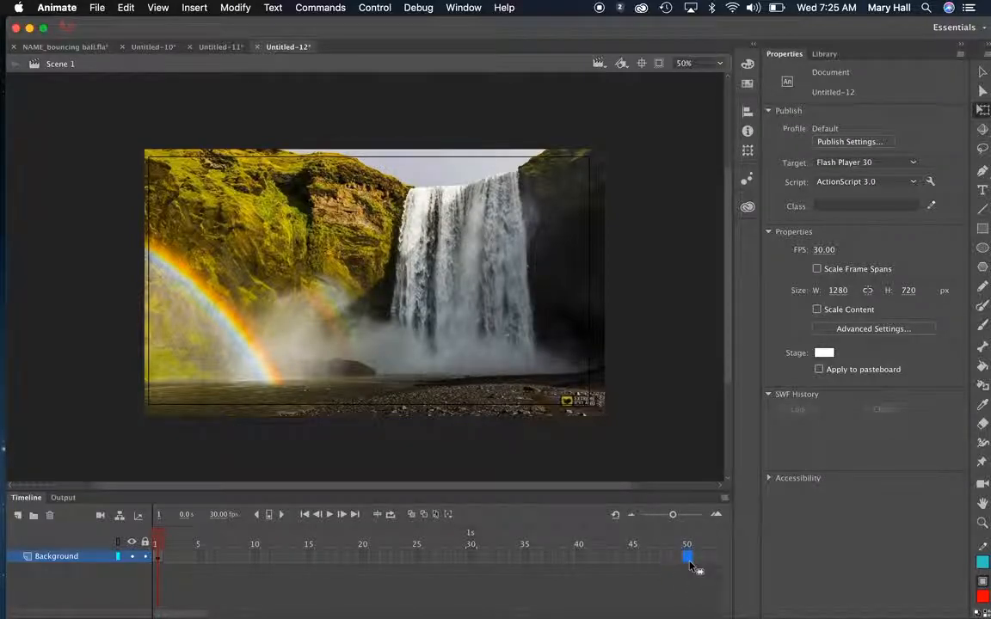
right_click(690, 563)
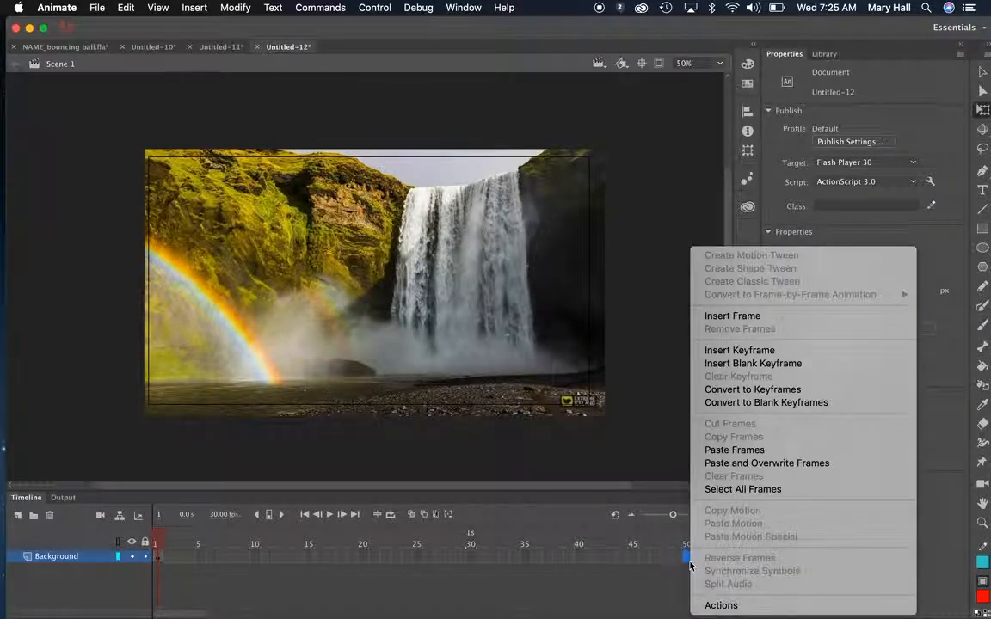
left_click(793, 351)
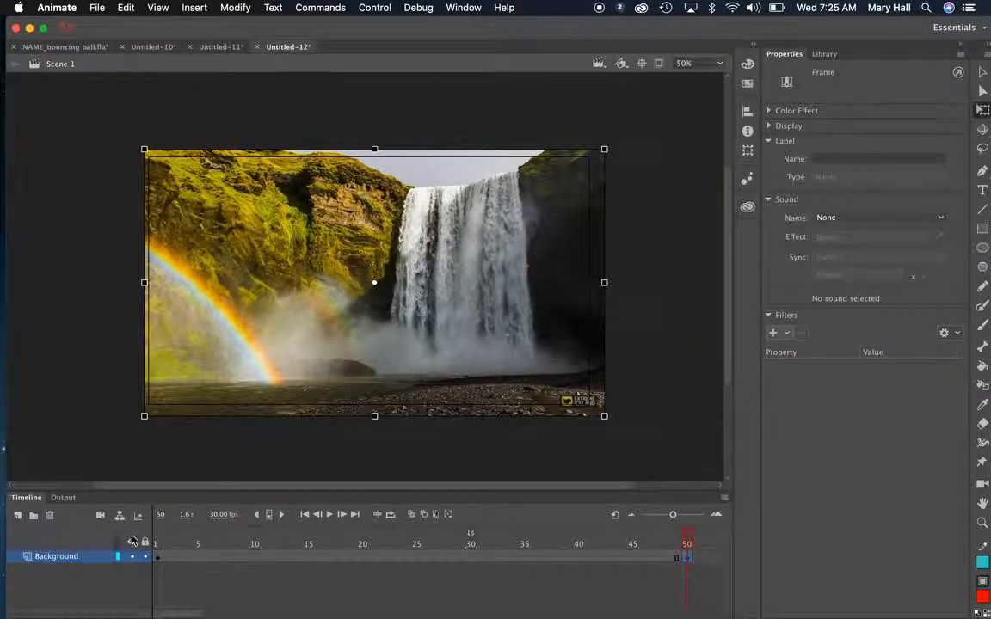
left_click(157, 558)
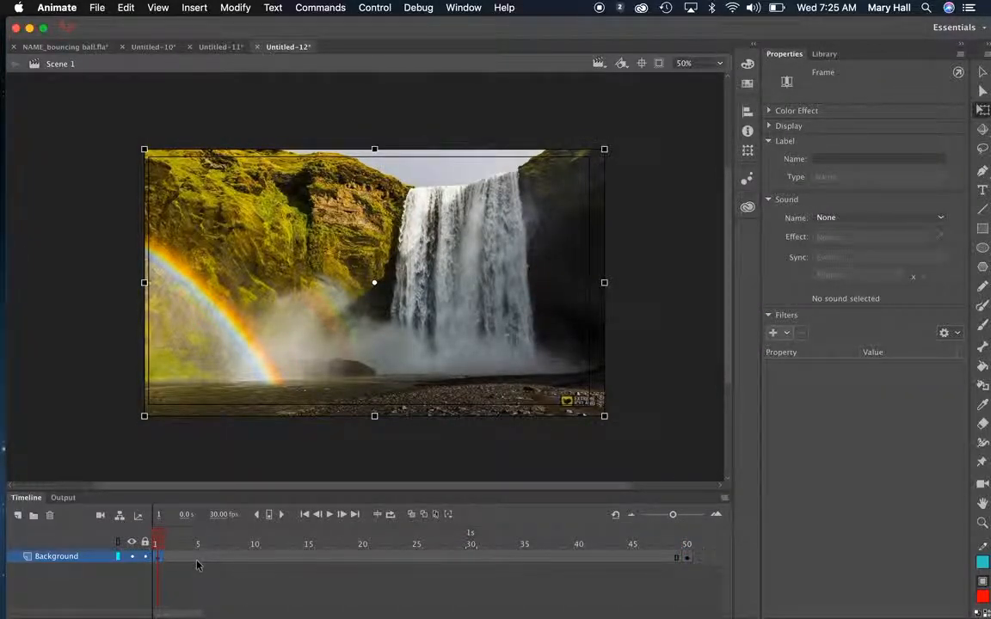
key("Return")
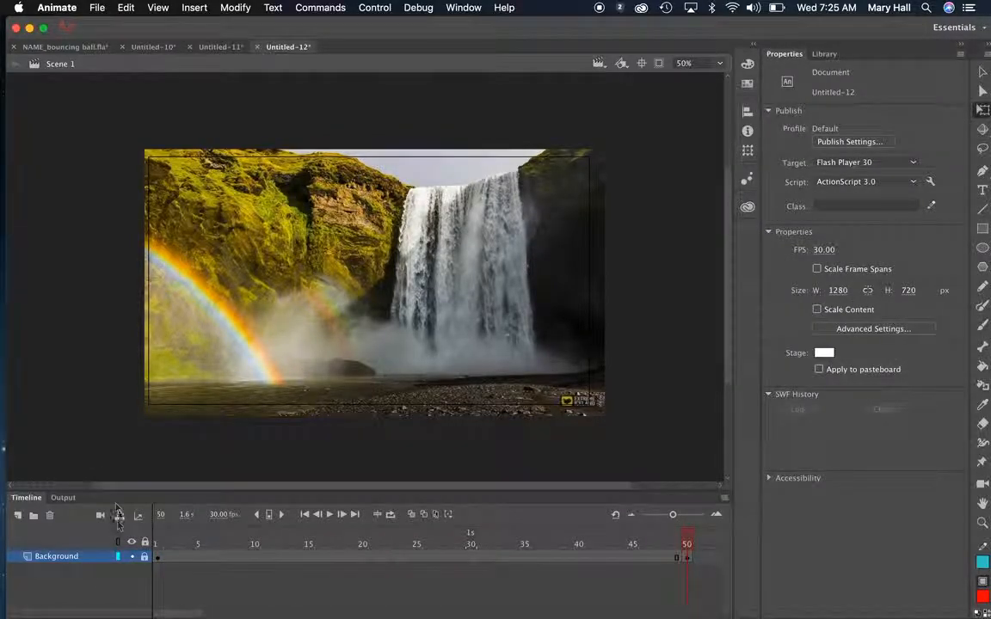
- Add a new layer above Background and name it P
left_click(18, 516)
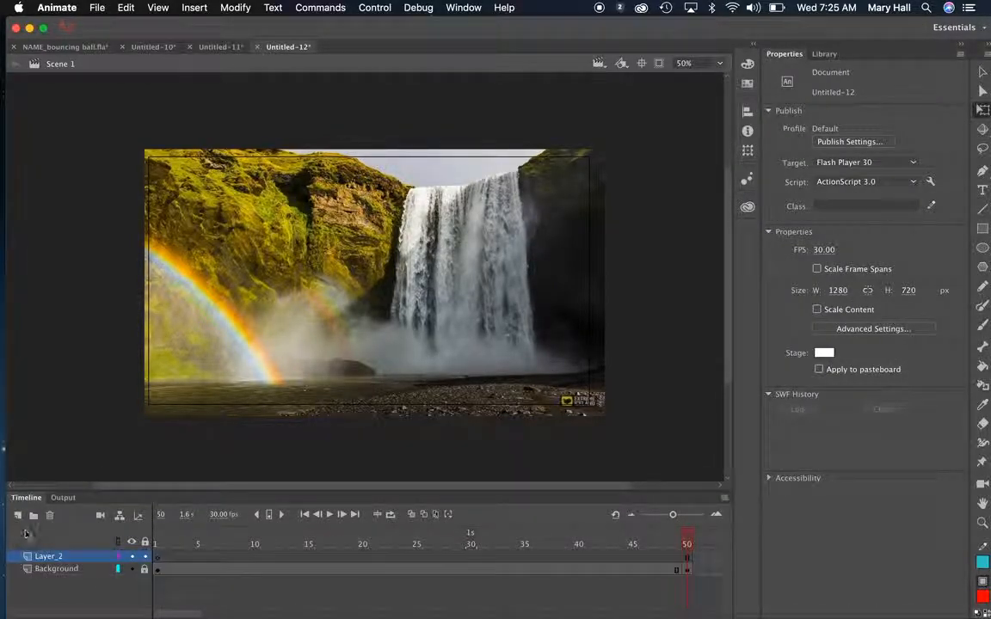
double_click(54, 557)
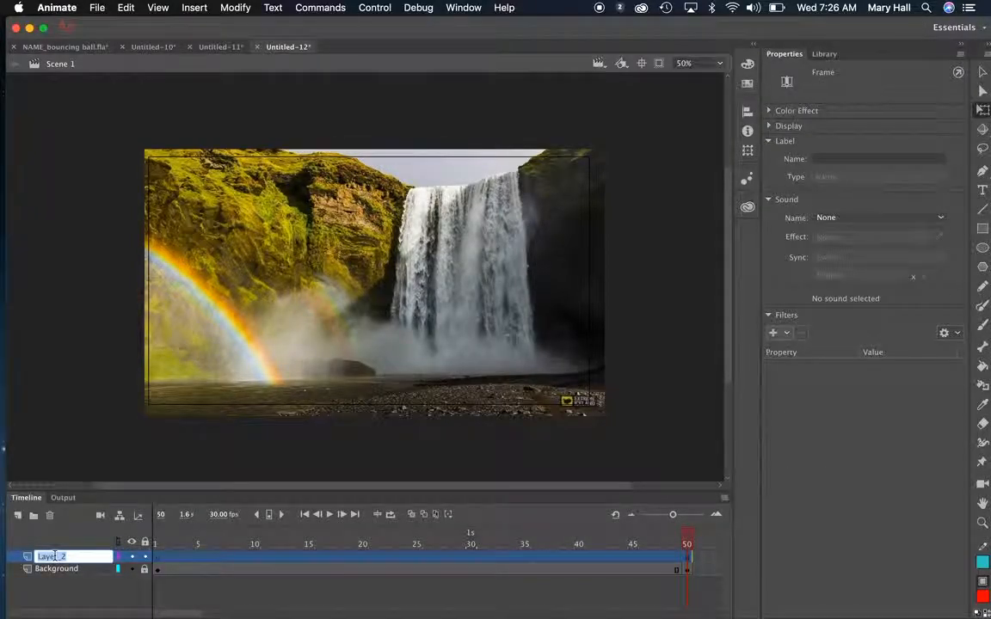
type("P")
- On frame 1 of the P layer, add the static text "P" in red 300 pt Times over the stage's left edge
left_click(159, 558)
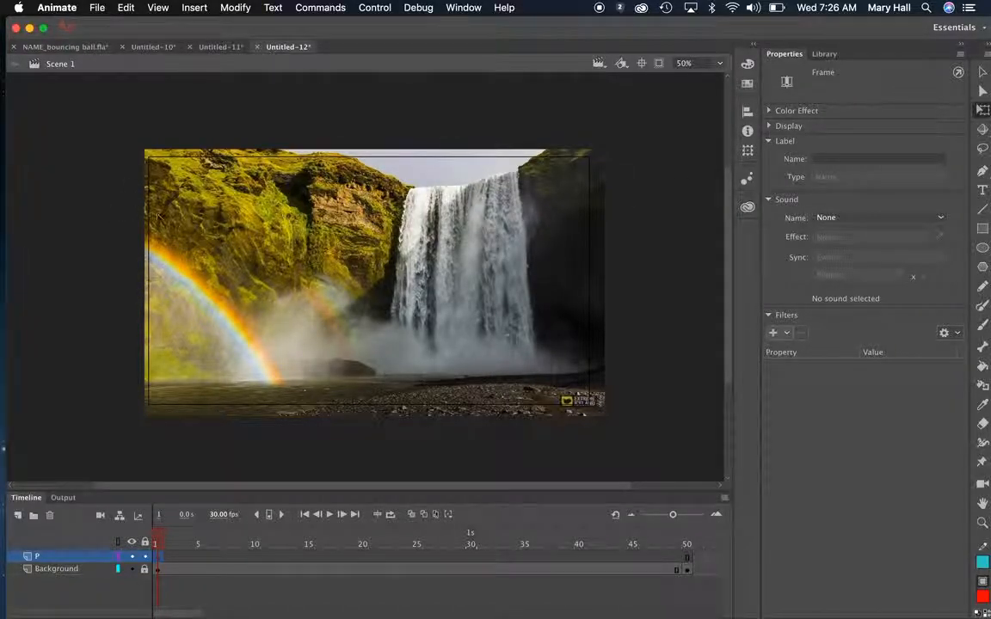
left_click(983, 190)
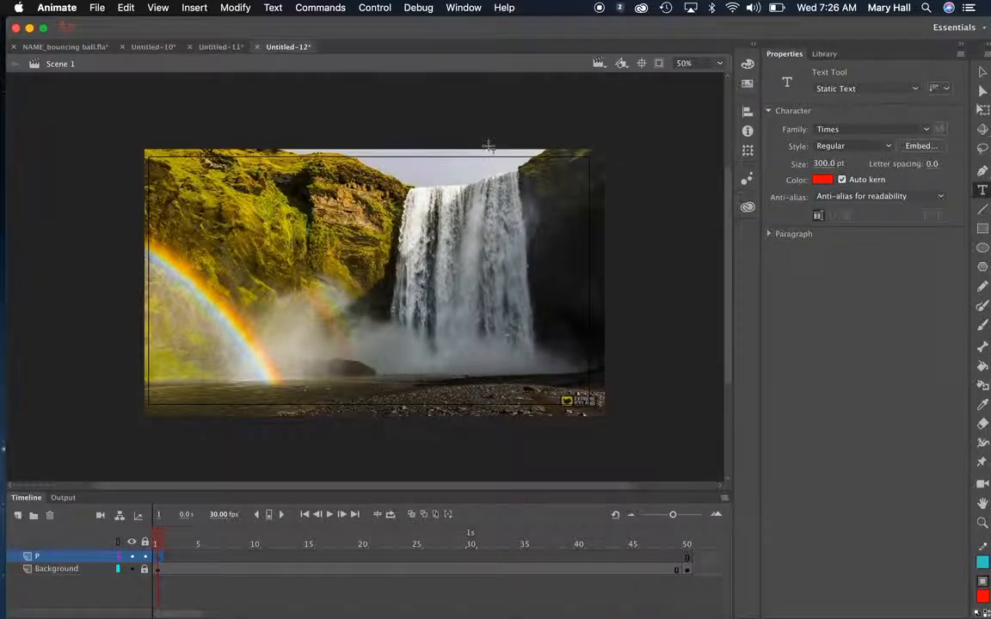
left_click(824, 180)
left_click(824, 180)
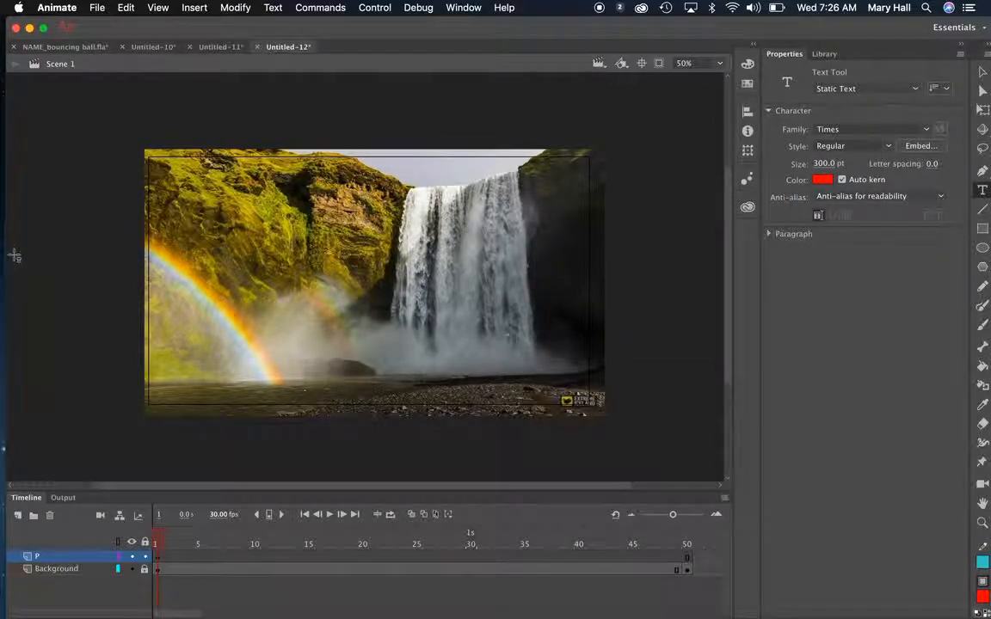
left_click(113, 216)
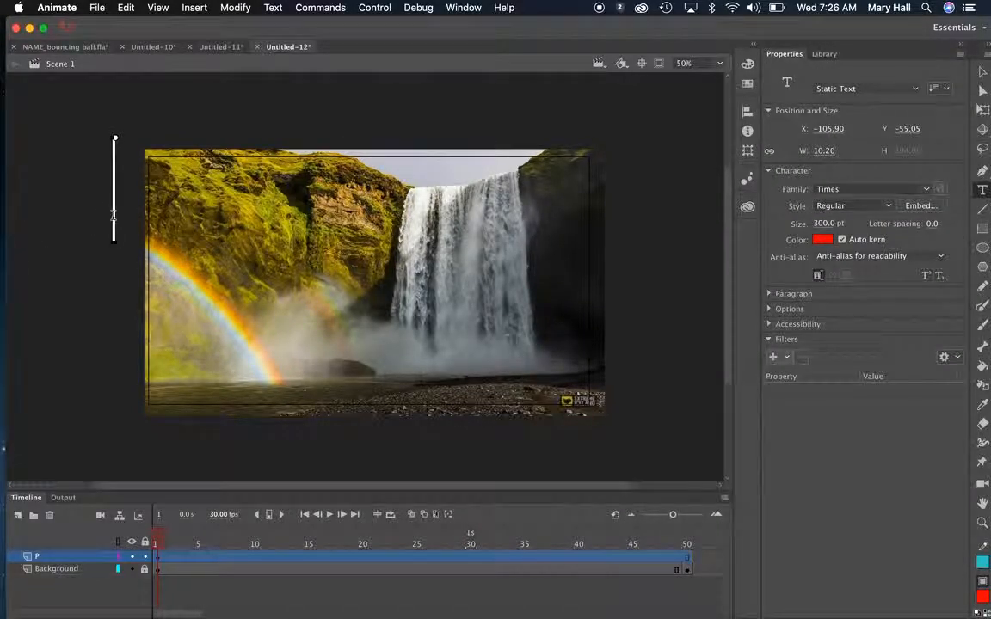
type("P")
- Try a font size of 12 pt on the letter P, then set it back to 300 pt
left_click_drag(157, 190, 99, 176)
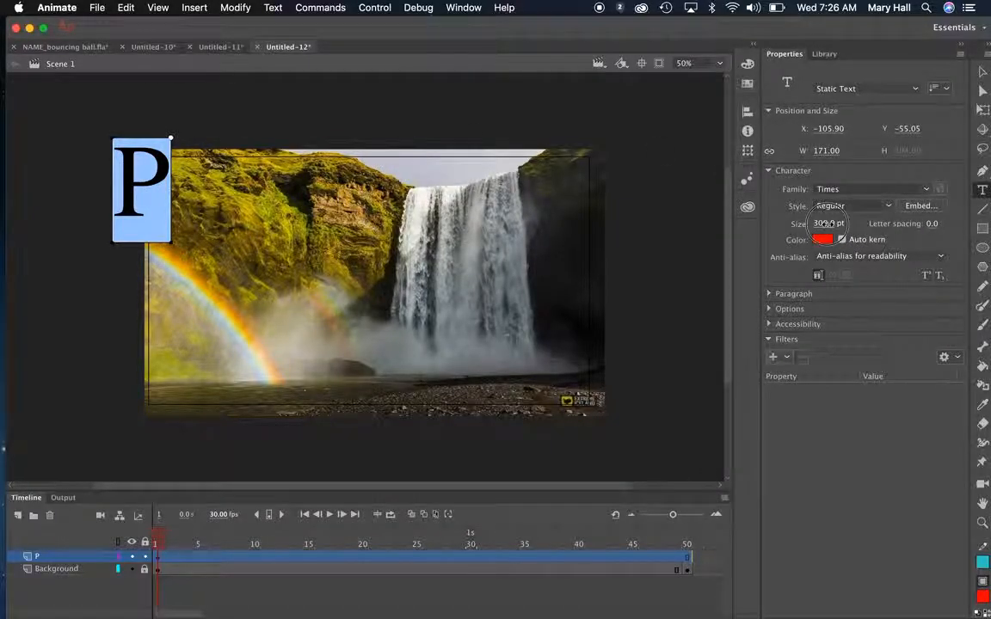
left_click(827, 224)
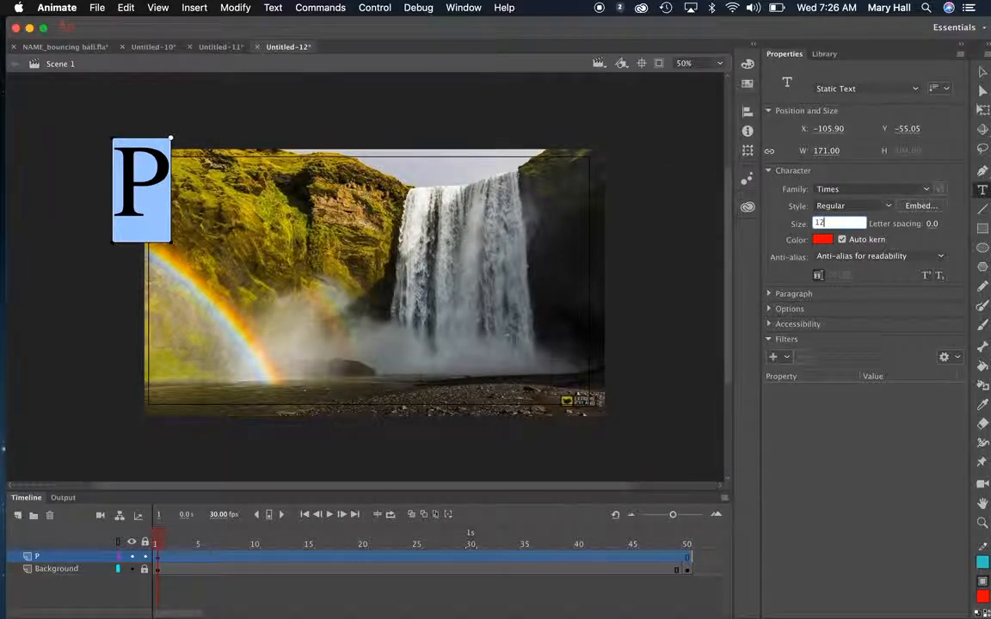
key("Return")
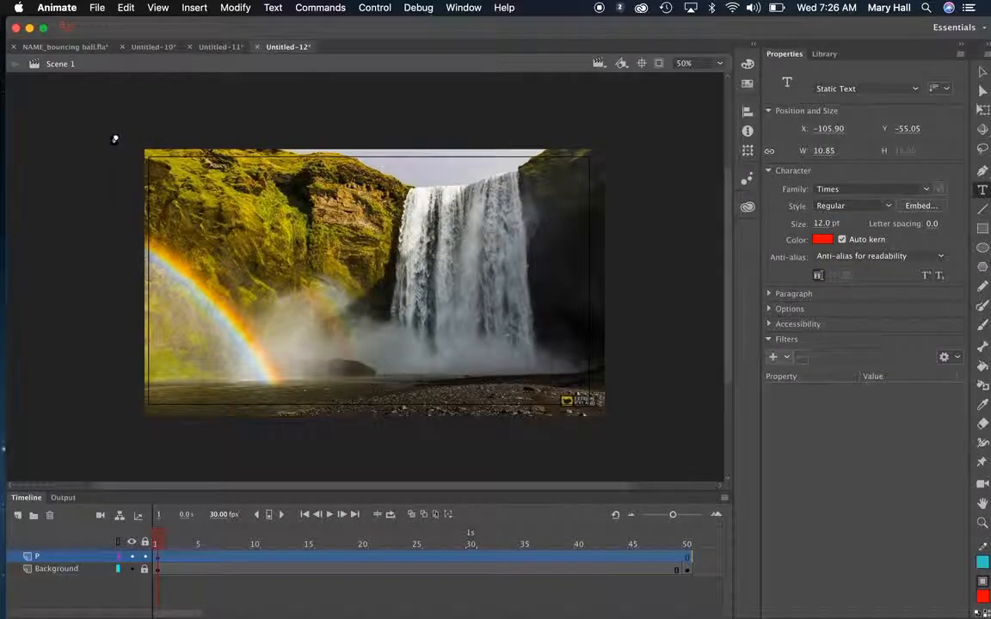
left_click(823, 224)
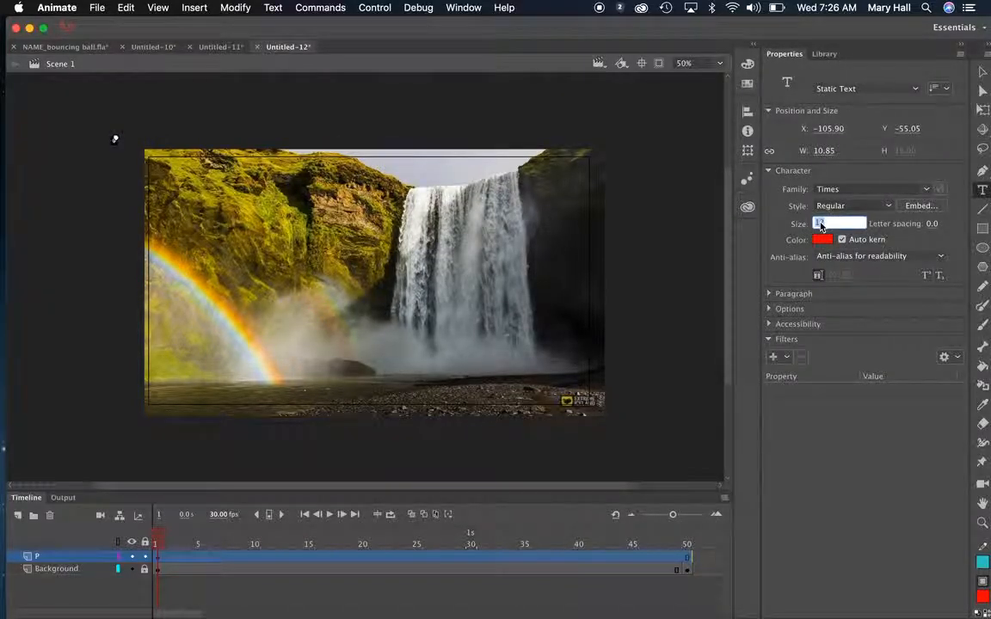
type("300")
key("Return")
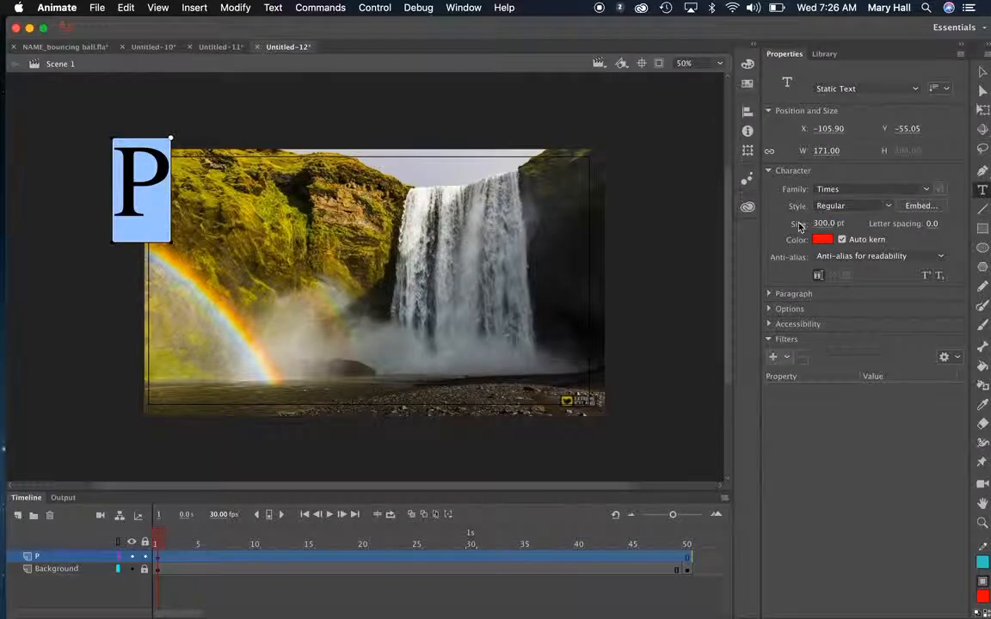
- Move the letter P just outside the picture's left edge and apply a motion tween to it from frame 1
key("Escape")
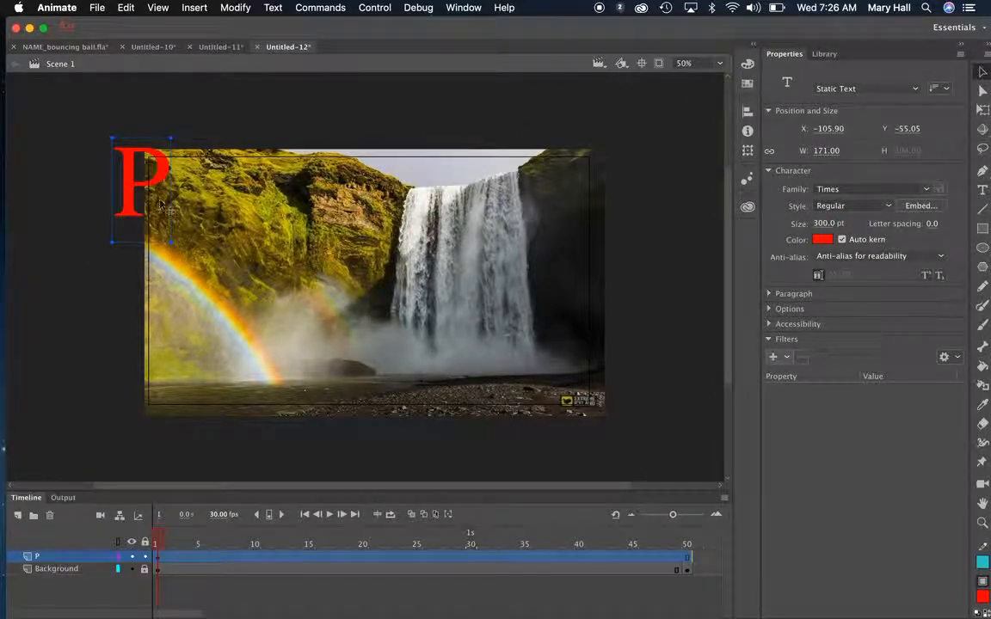
left_click_drag(129, 179, 99, 193)
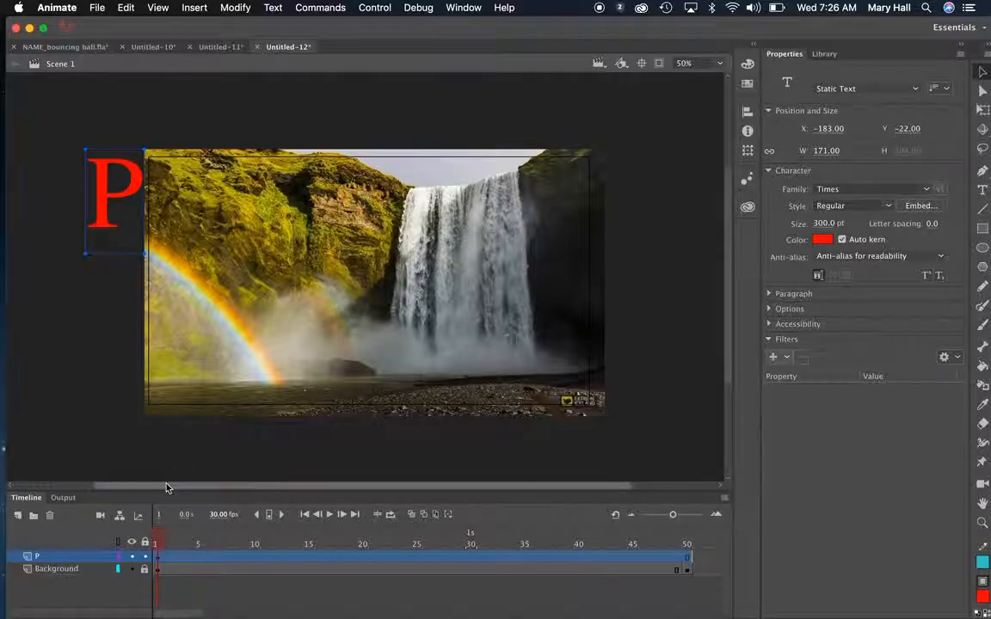
left_click(160, 559)
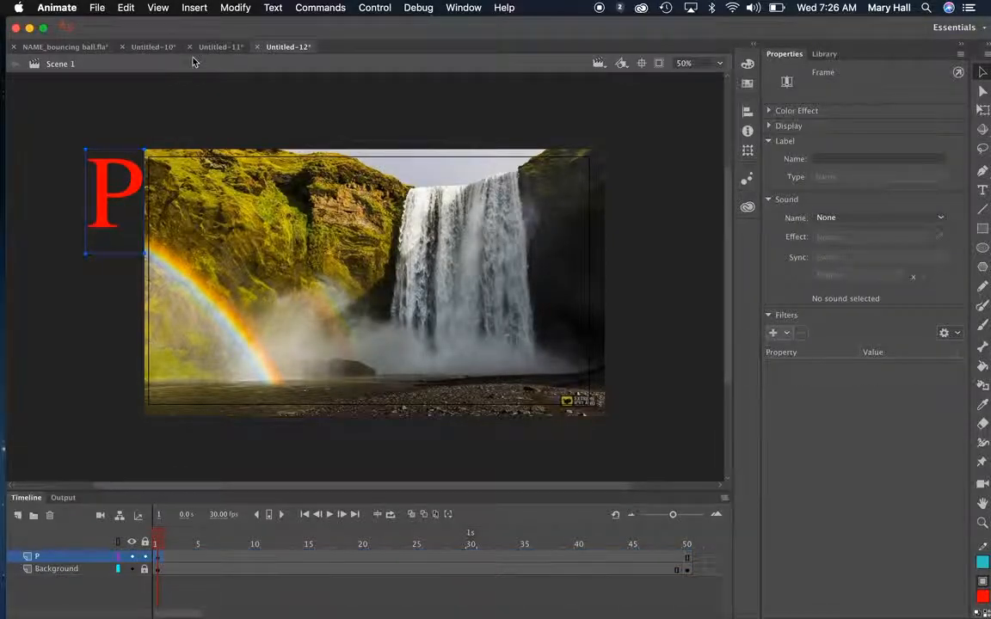
left_click(194, 7)
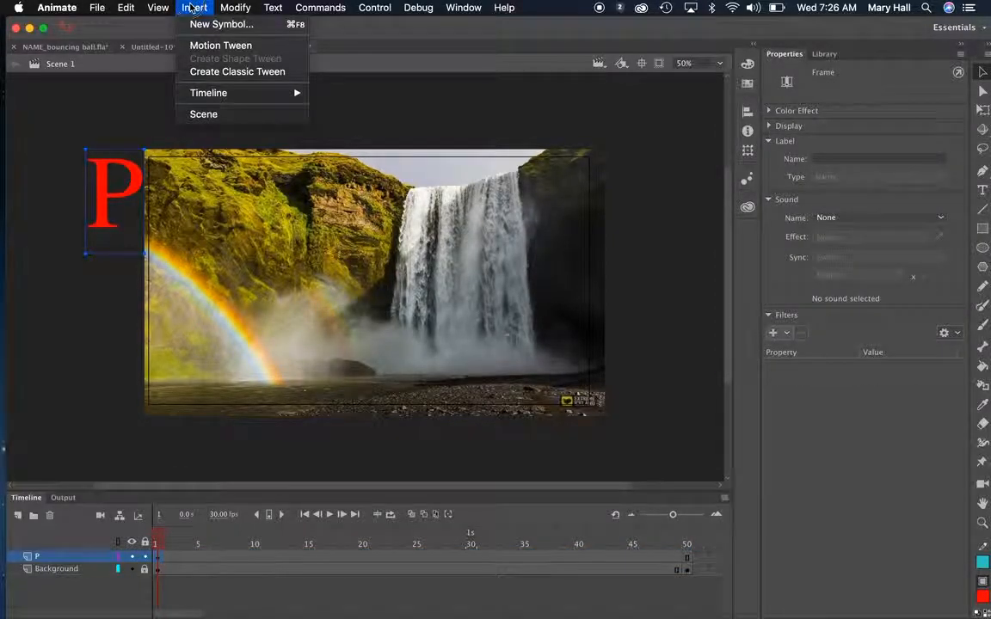
left_click(217, 45)
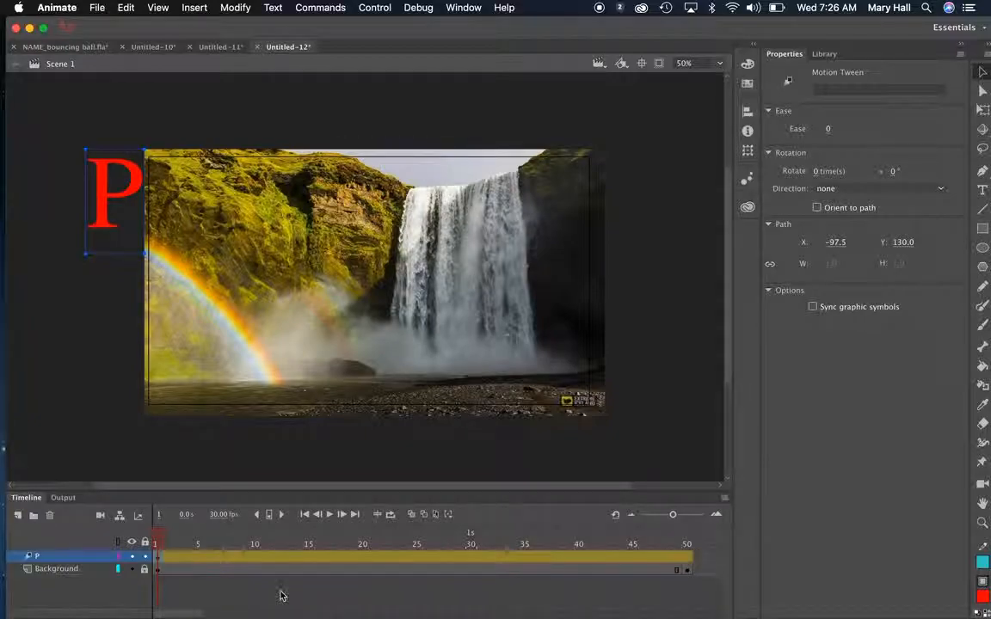
- Insert a frame at frame 25 of the P layer's motion tween
left_click(419, 559)
right_click(419, 559)
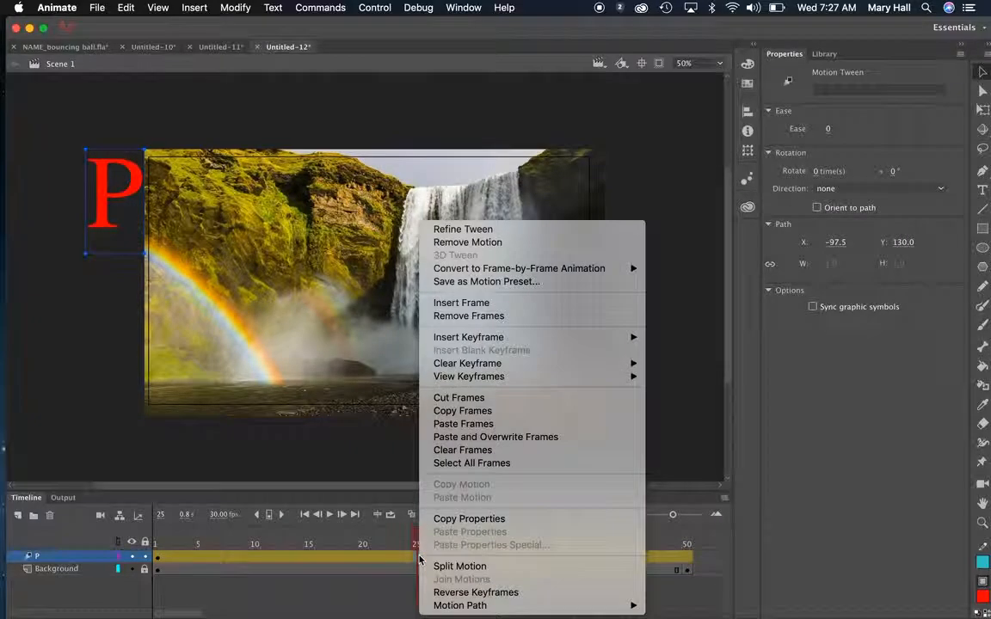
mouse_move(516, 340)
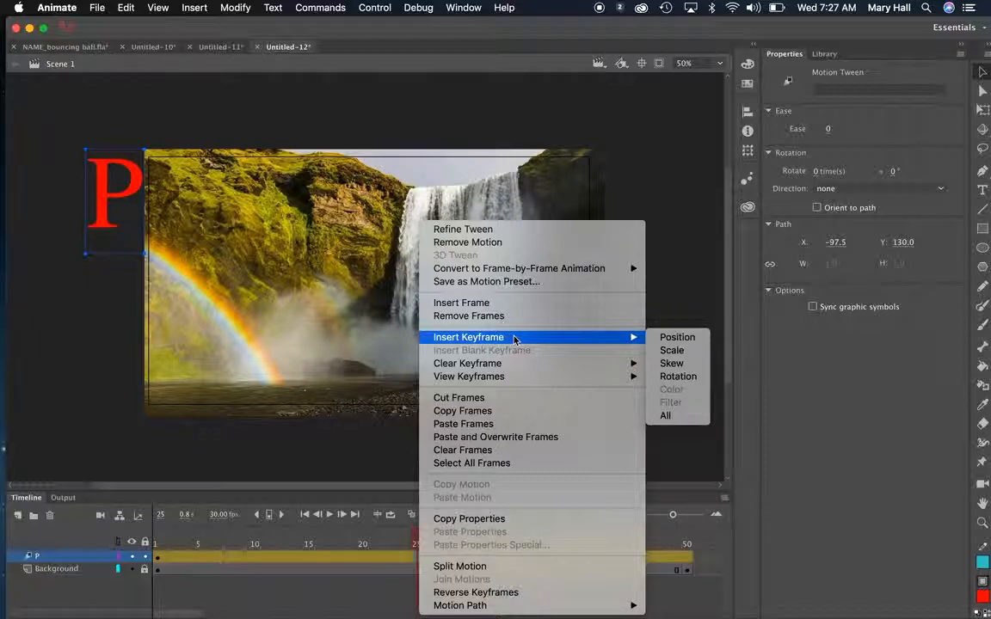
left_click(504, 303)
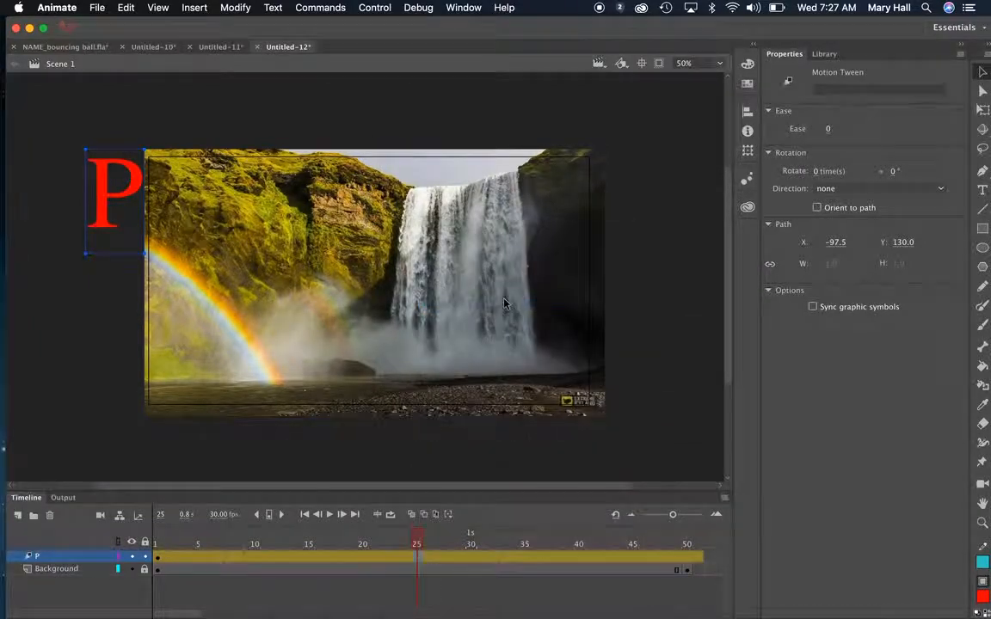
- Insert a Position keyframe at frame 25 of the P layer's motion tween
right_click(413, 557)
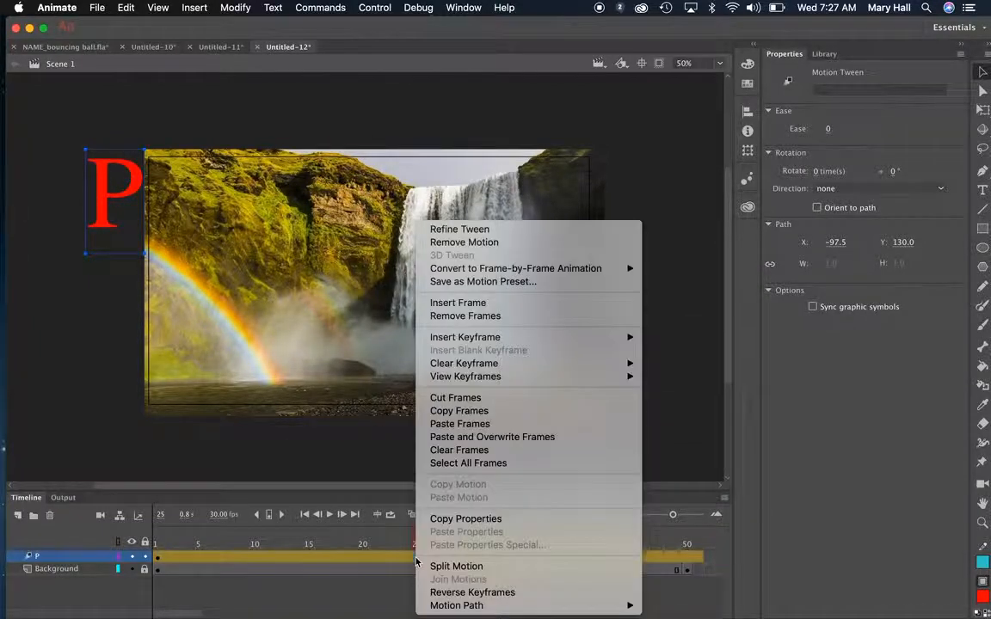
mouse_move(494, 338)
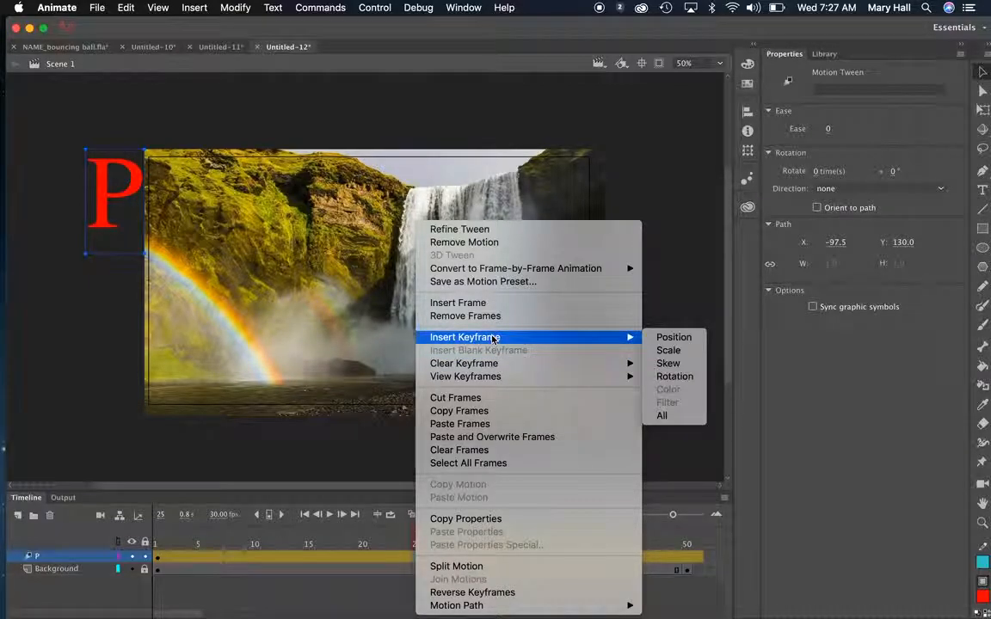
left_click(686, 338)
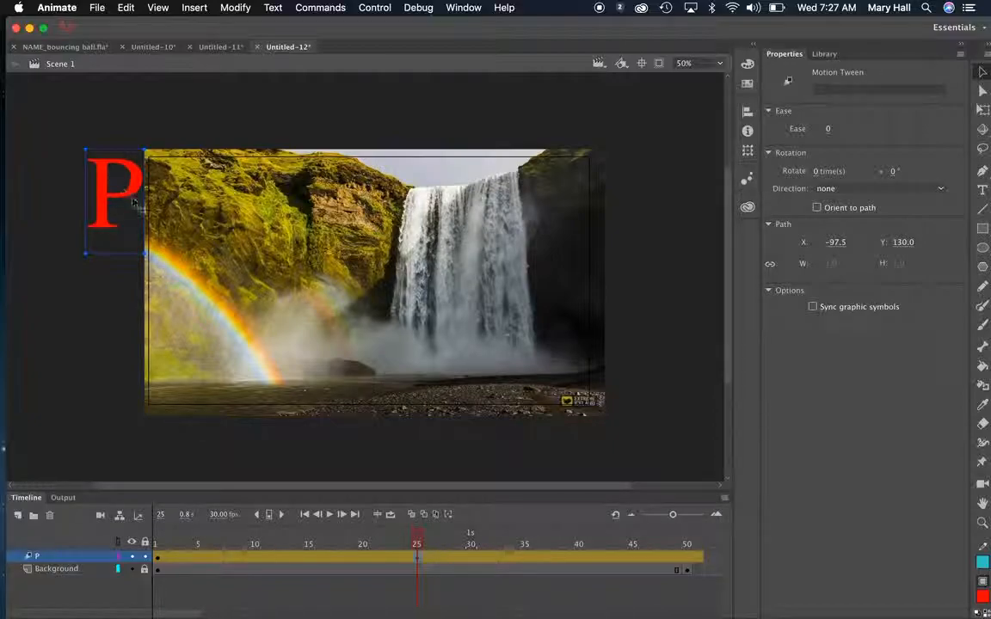
left_click(172, 559)
left_click(426, 557)
left_click(677, 557)
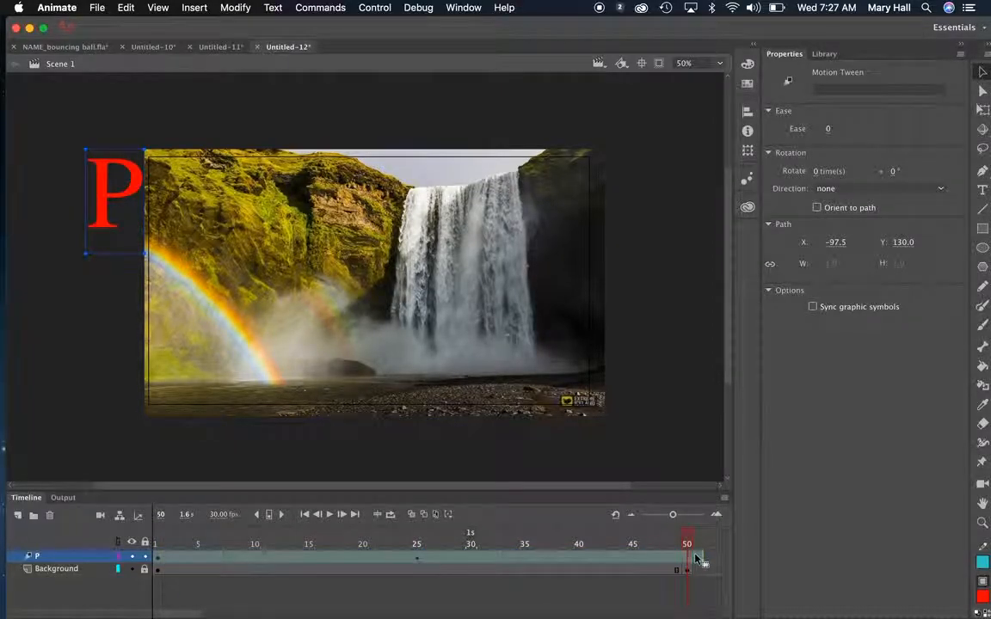
- At frame 25, move the letter P to the rainbow's foot at about X 219, Y 450, and curve its motion path
left_click(401, 561)
left_click(418, 561)
left_click_drag(145, 191, 316, 354)
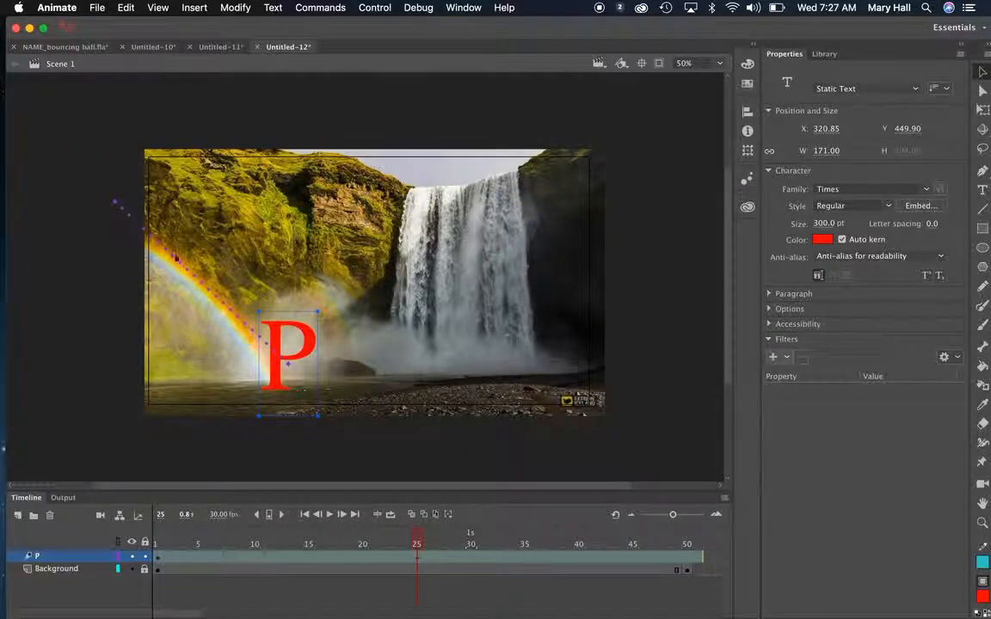
left_click_drag(199, 294, 225, 266)
left_click_drag(275, 354, 242, 355)
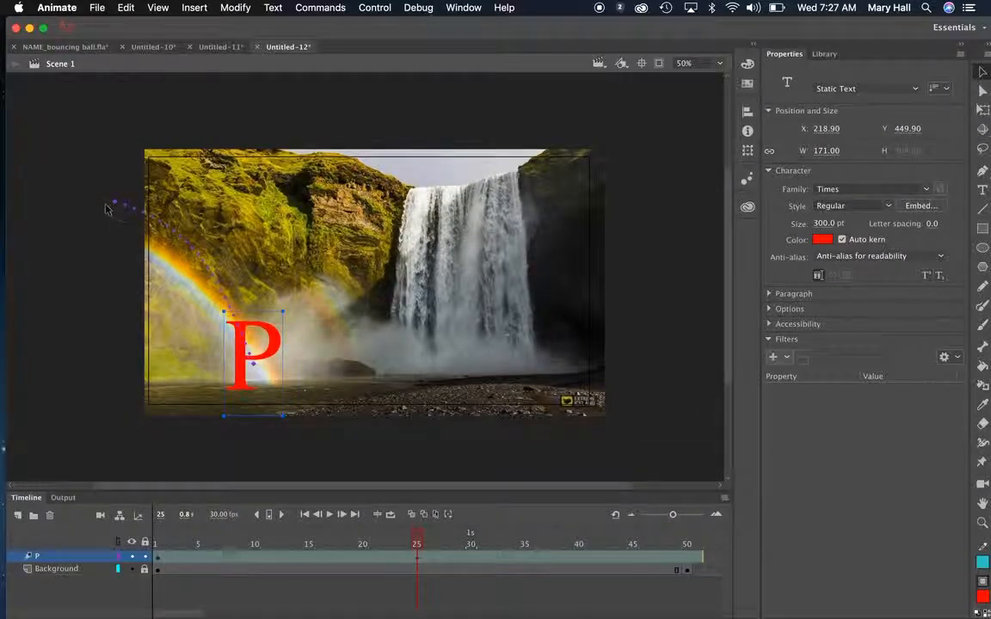
- On frame 1, move the letter P to about X -155, Y 114 so its motion path follows the rainbow
left_click(158, 558)
left_click_drag(145, 196, 171, 256)
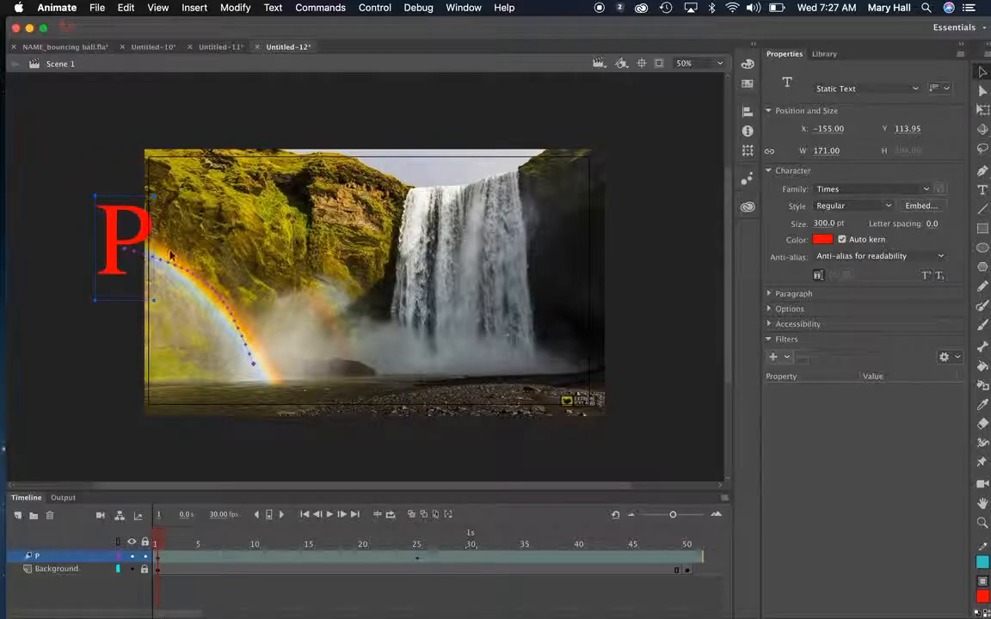
left_click(212, 293)
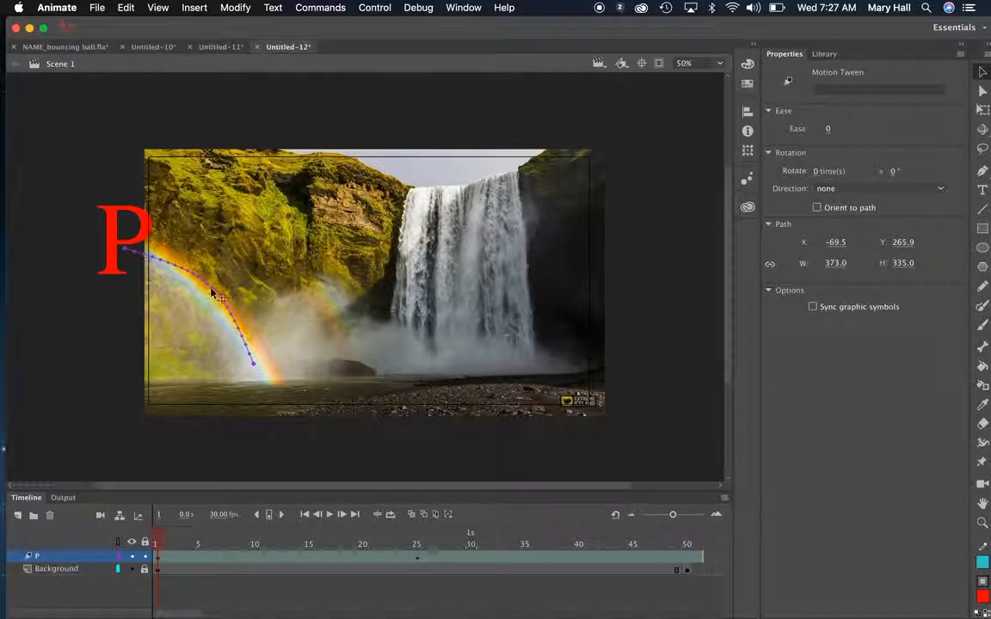
left_click(207, 291)
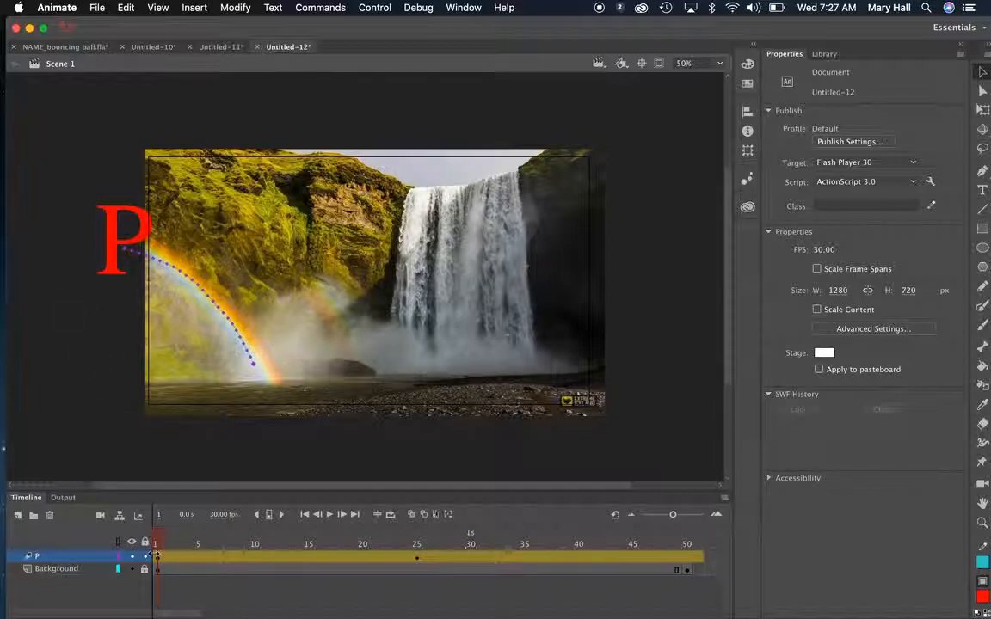
- Play the animation to check the letter P's movement along the rainbow
key("Return")
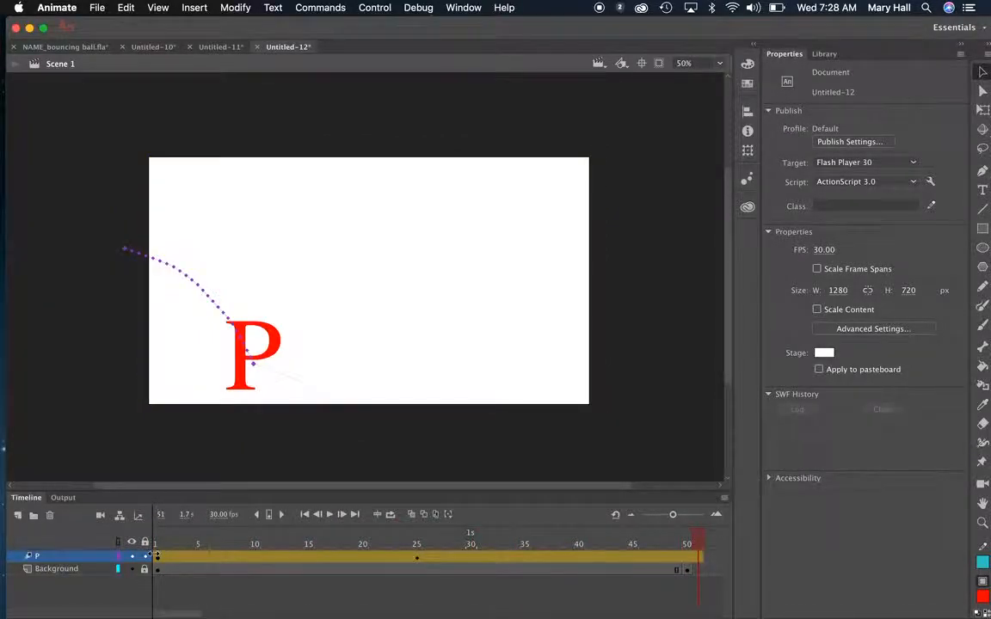
key("Return")
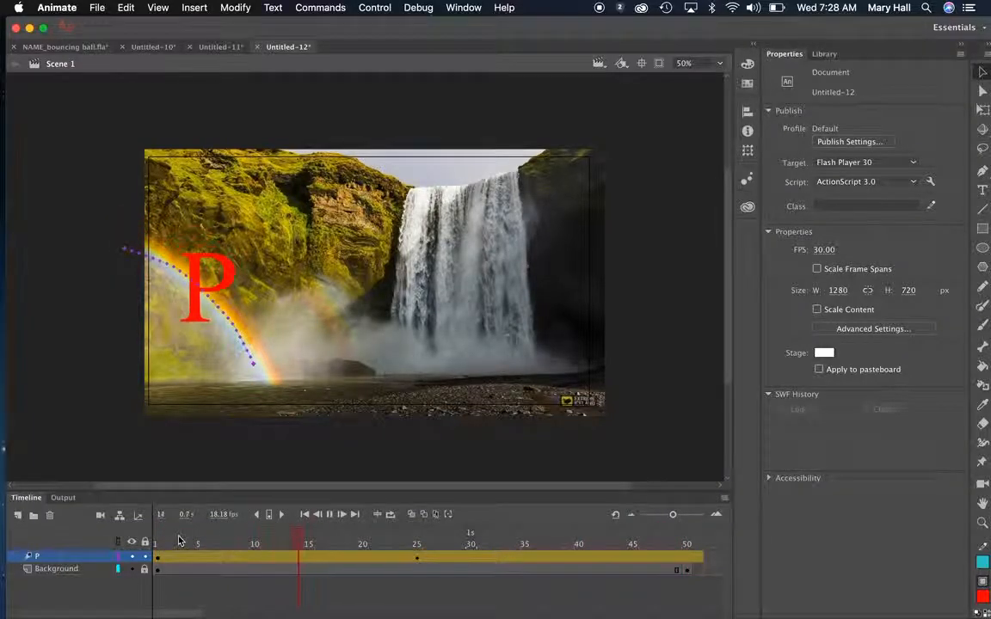
key("Return")
- Remove the surplus frame from the P layer so its tween ends at frame 50 with the background
left_click(700, 571)
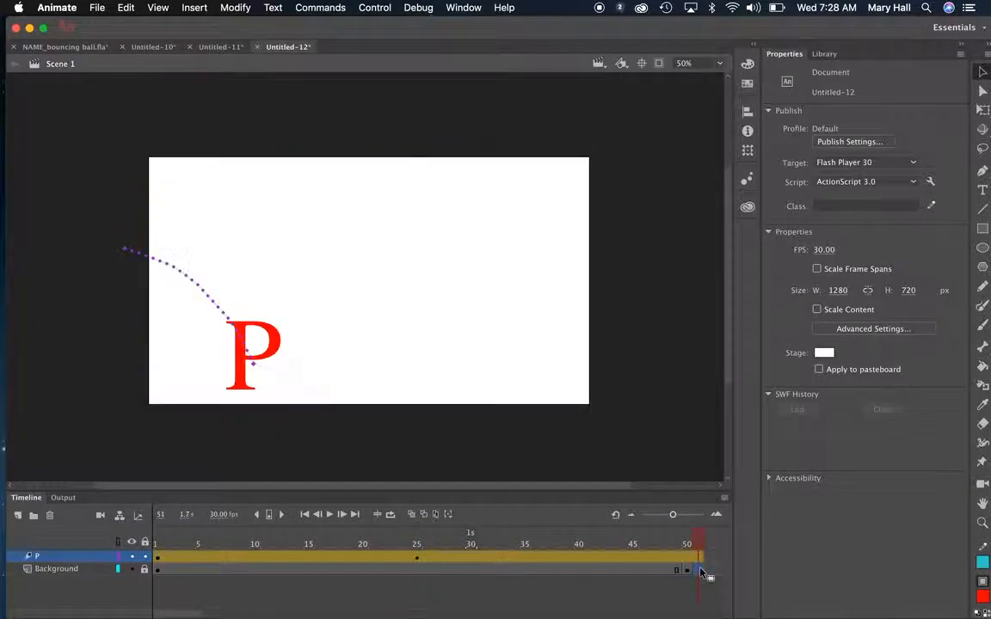
left_click(702, 557)
left_click(682, 559)
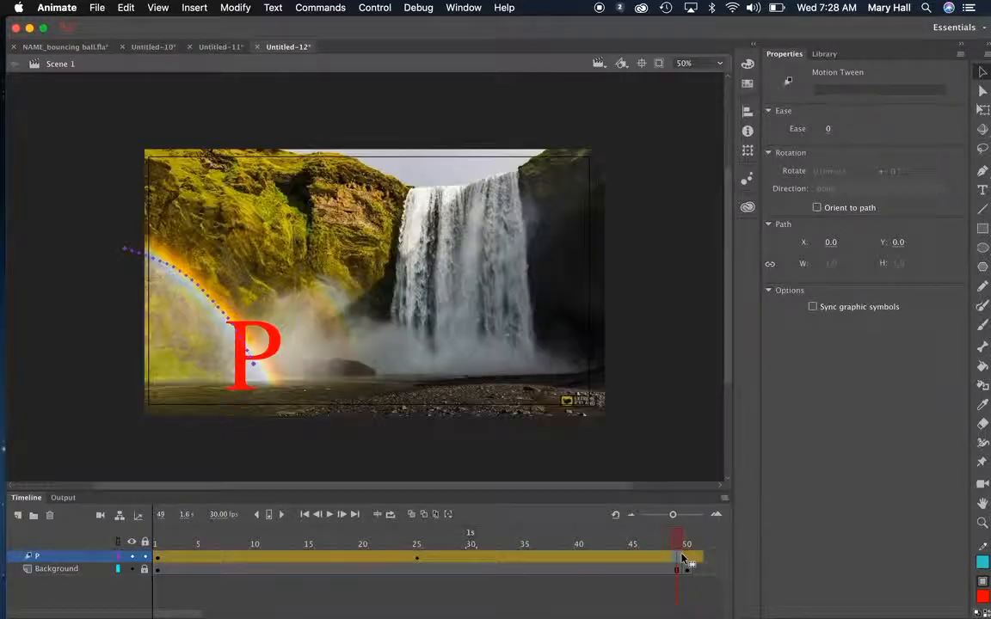
left_click(686, 558)
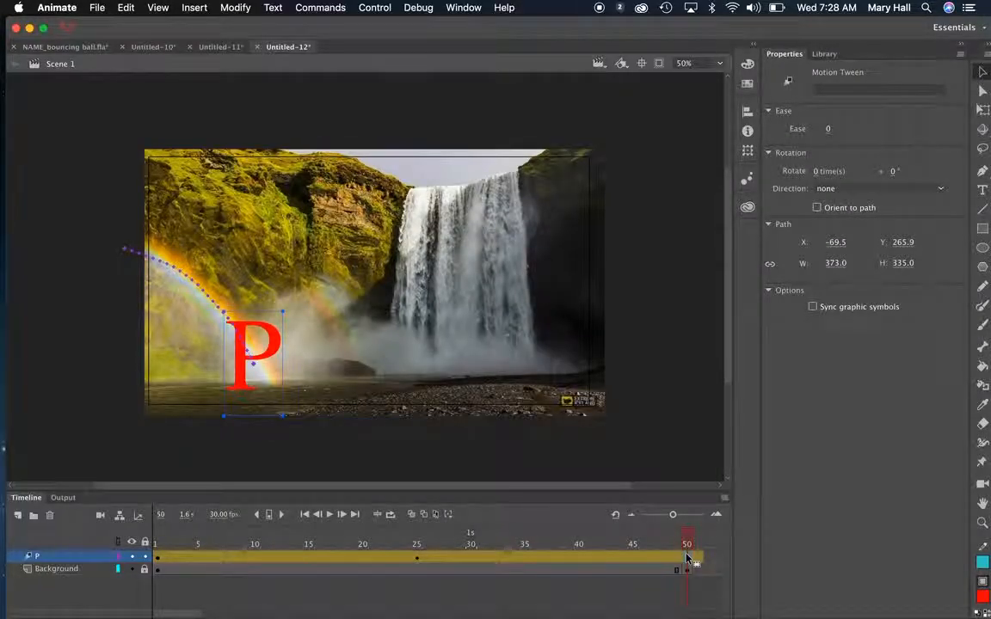
right_click(686, 557)
mouse_move(840, 370)
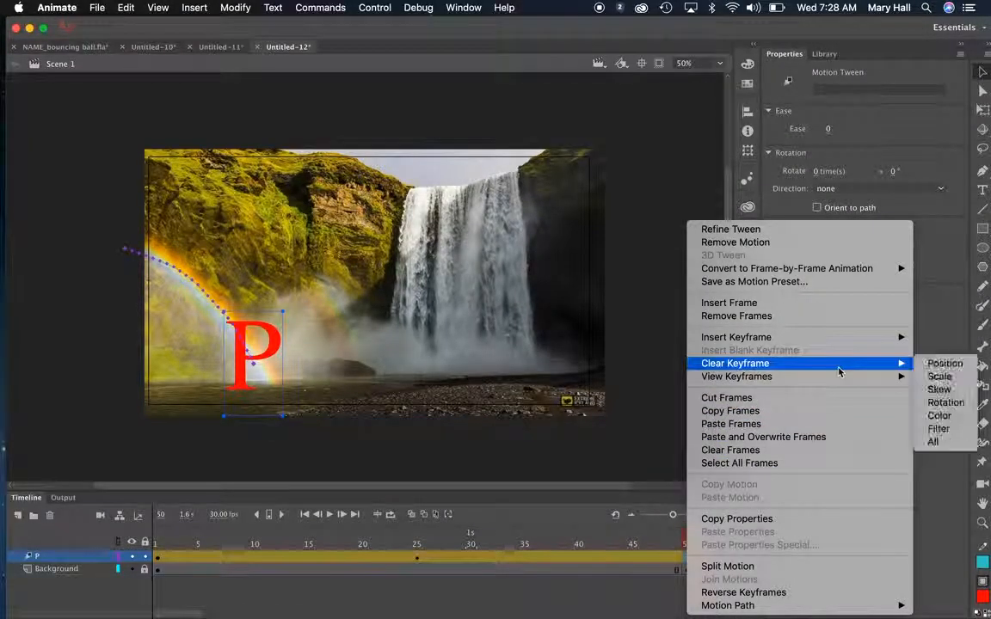
left_click(805, 316)
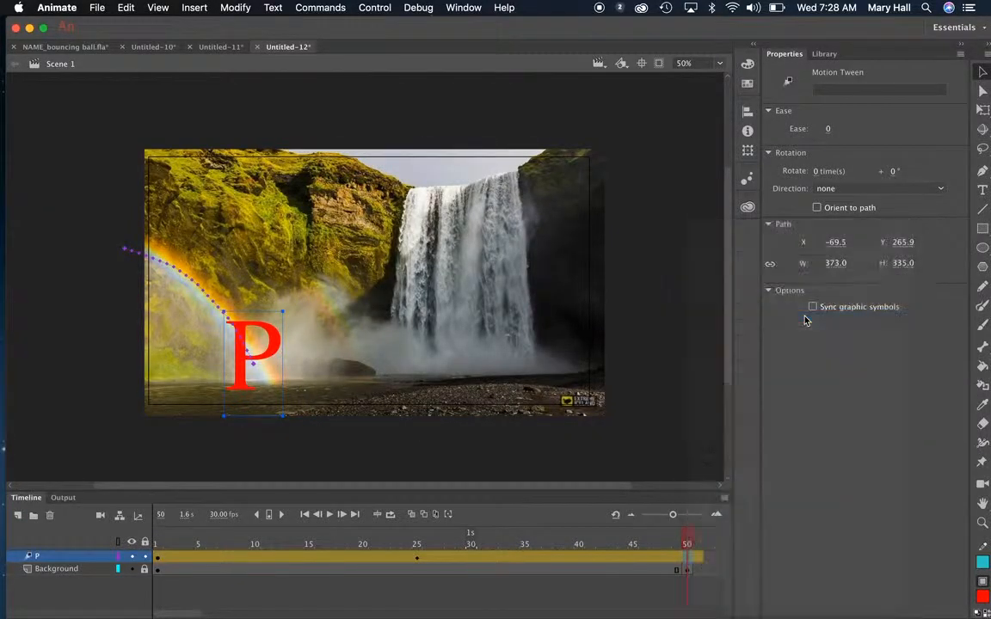
- Replay the shortened animation from frame 1 to frame 50
left_click(162, 567)
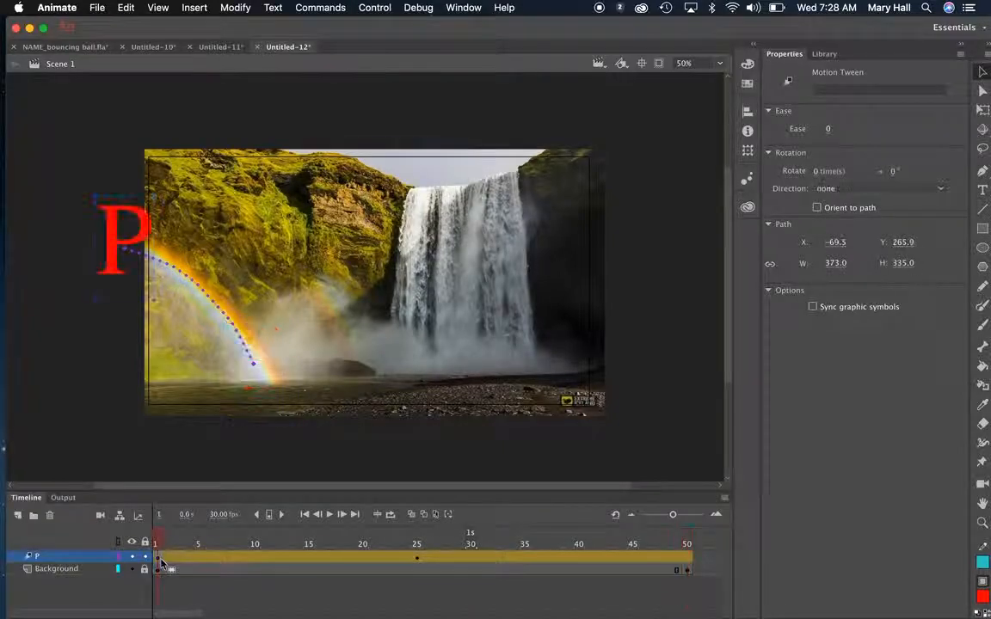
key("Return")
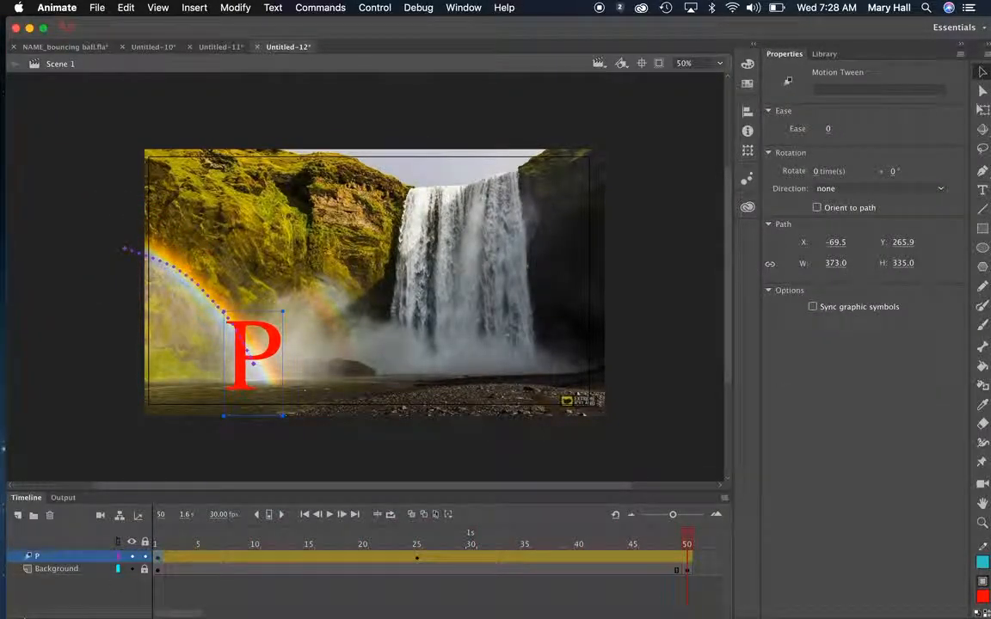
left_click(204, 595)
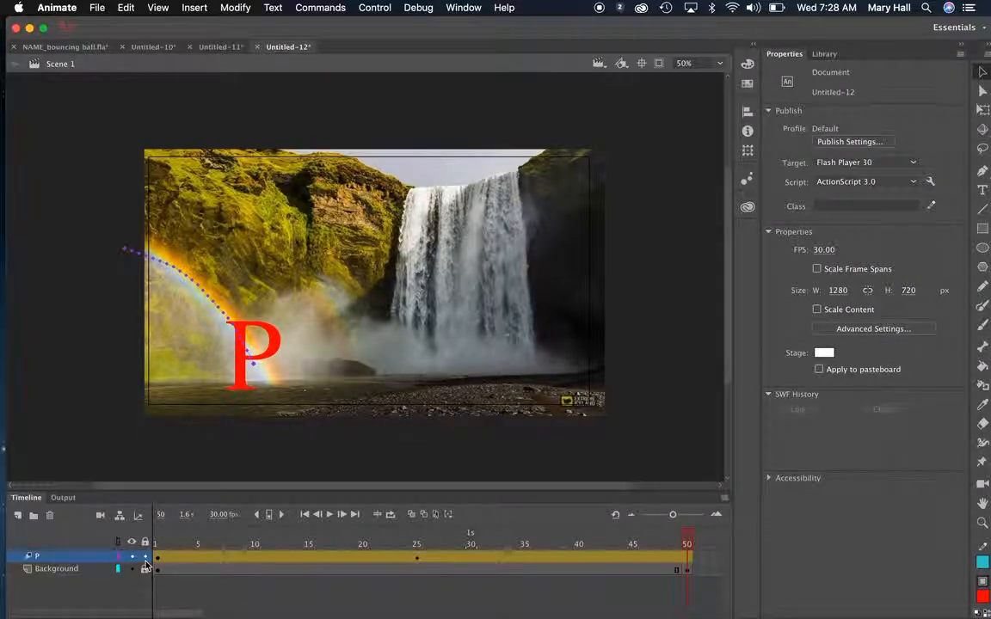
- Lock the P layer and add a new layer named "R" above it
left_click(17, 515)
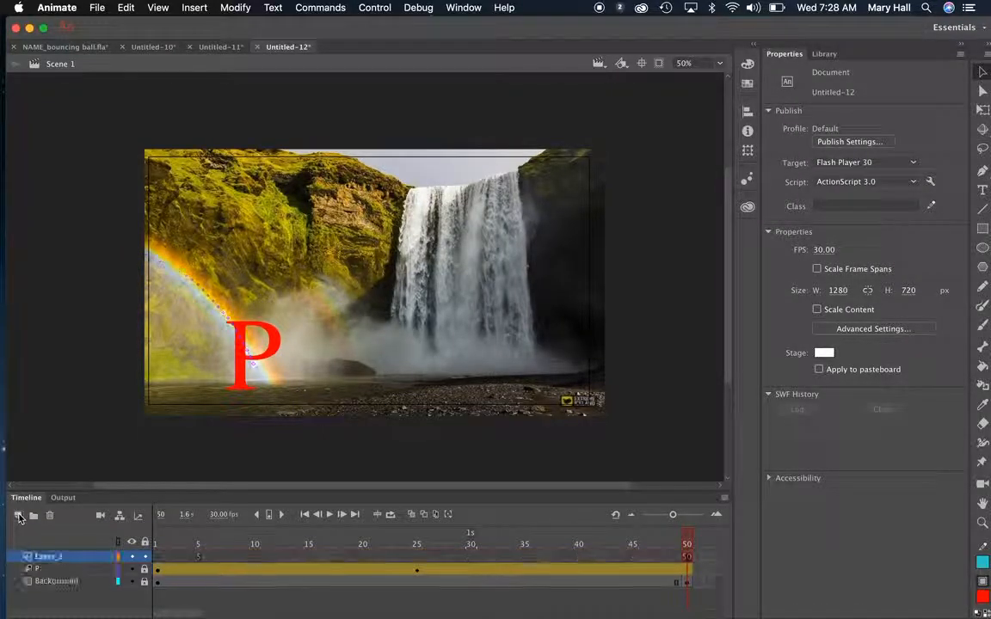
left_click(48, 556)
double_click(48, 557)
type("R")
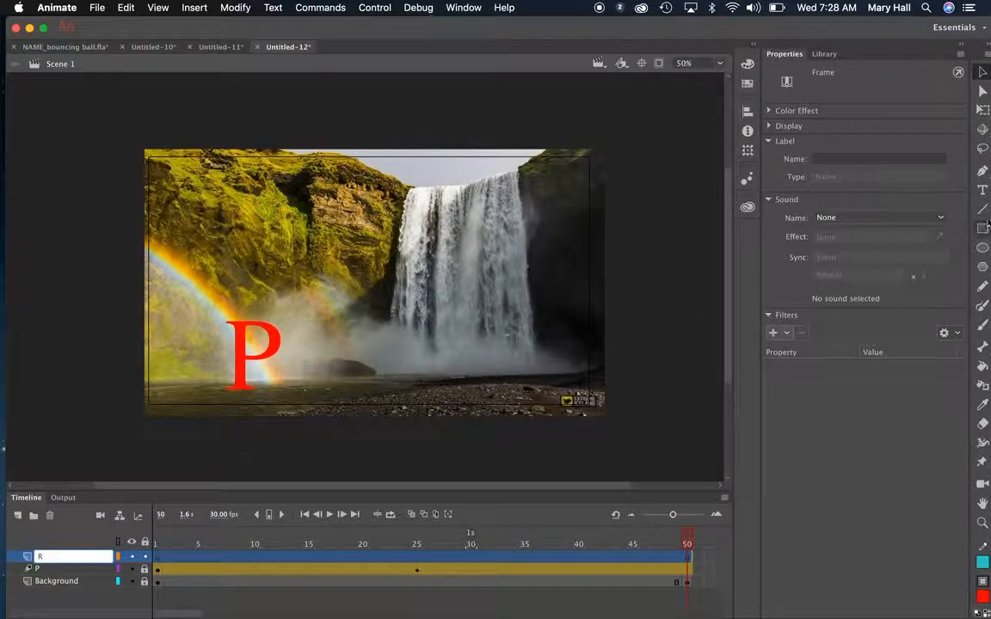
key("Return")
- Add the static text "R" in red 300 pt Times above the stage on the R layer
key("t")
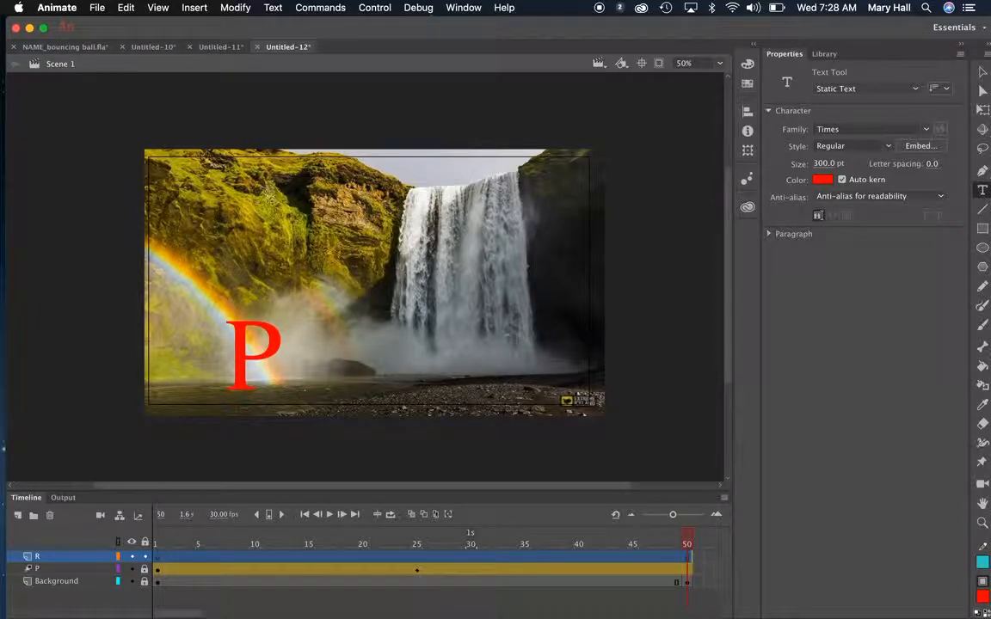
left_click(302, 102)
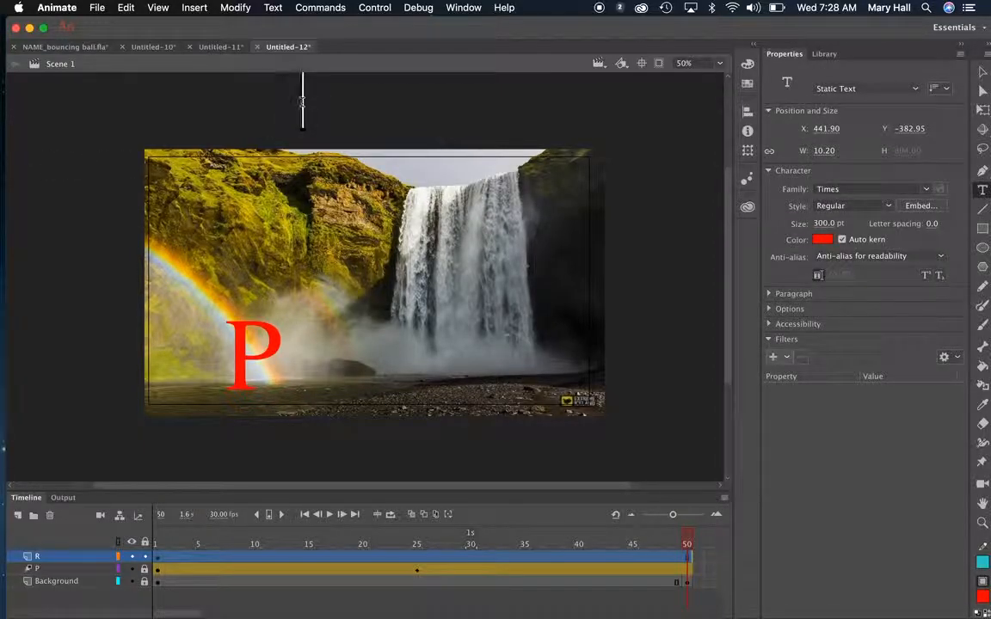
type("R")
- Try the dark gray color #282828 on the letter R, then set it back to red
key("super+a")
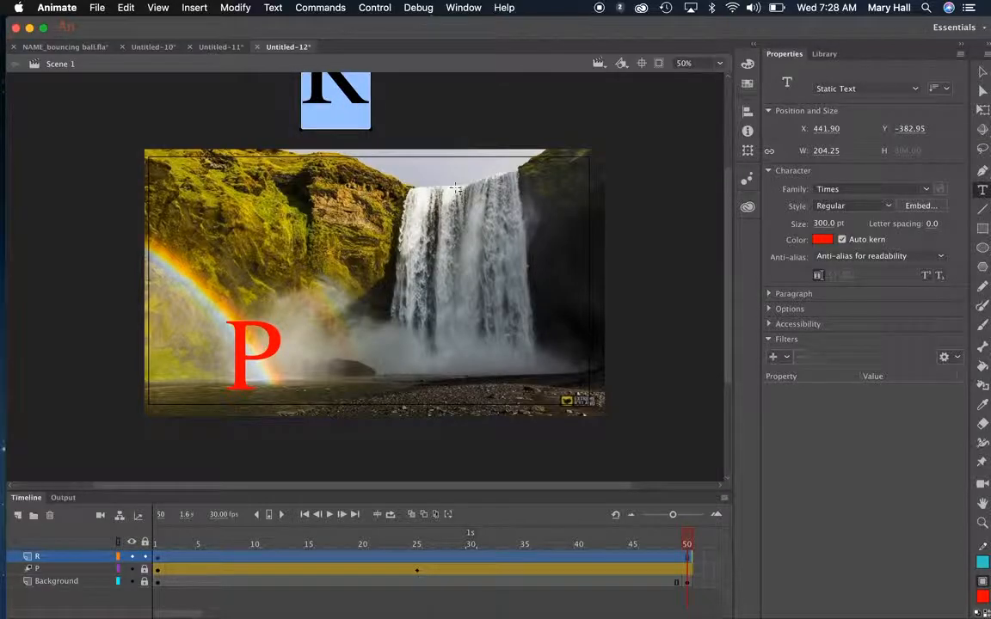
left_click(823, 241)
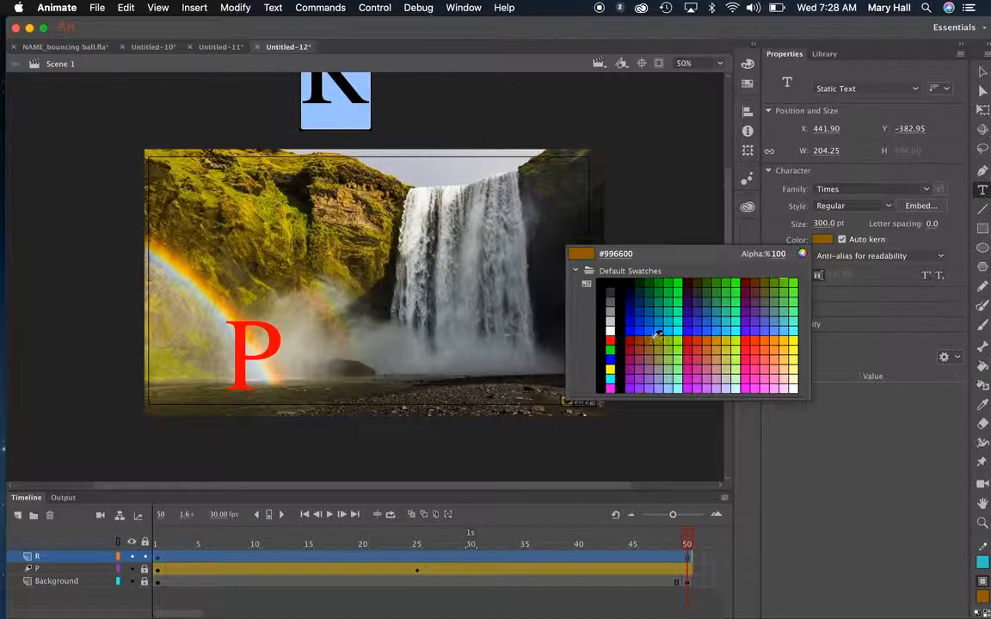
left_click(669, 105)
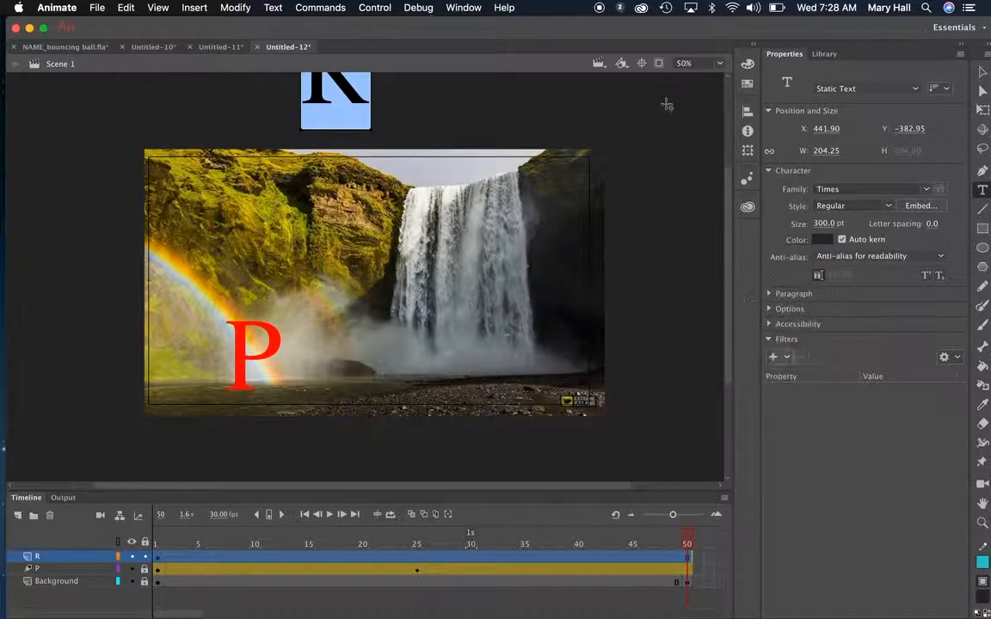
left_click(670, 105)
left_click(822, 180)
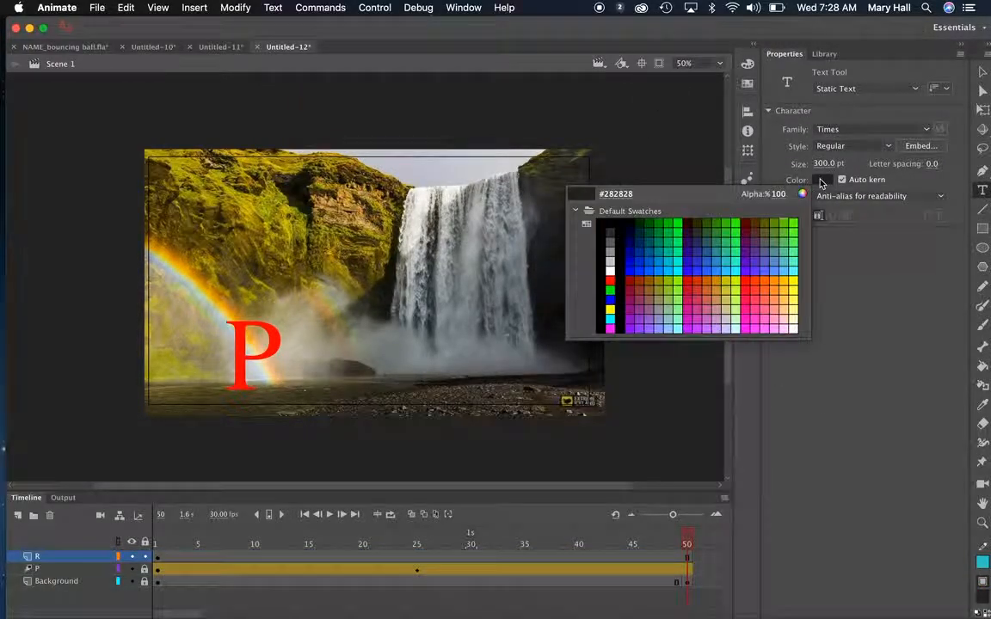
left_click(318, 88)
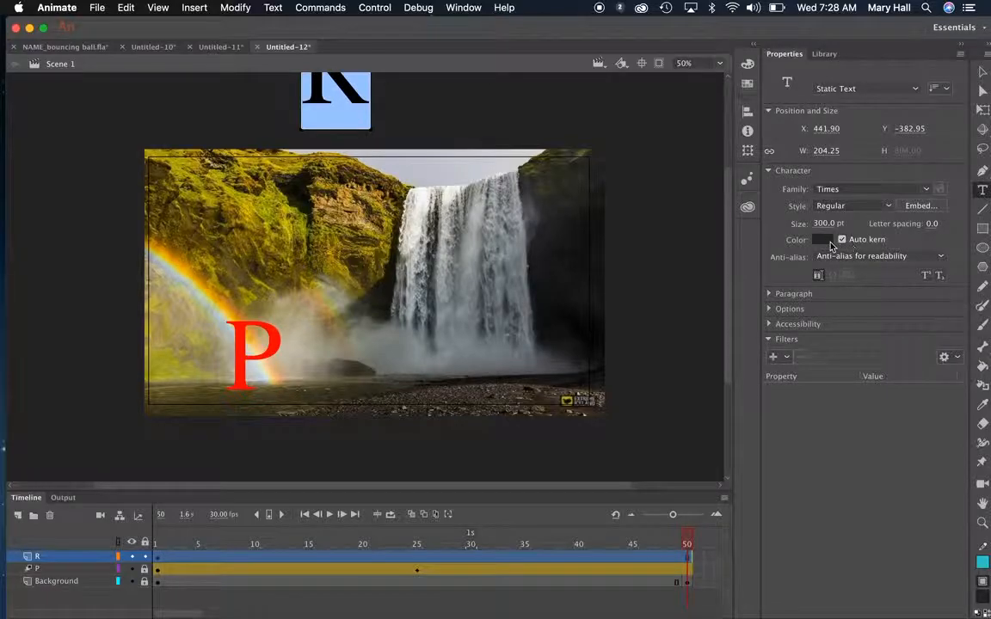
left_click(828, 242)
left_click(746, 348)
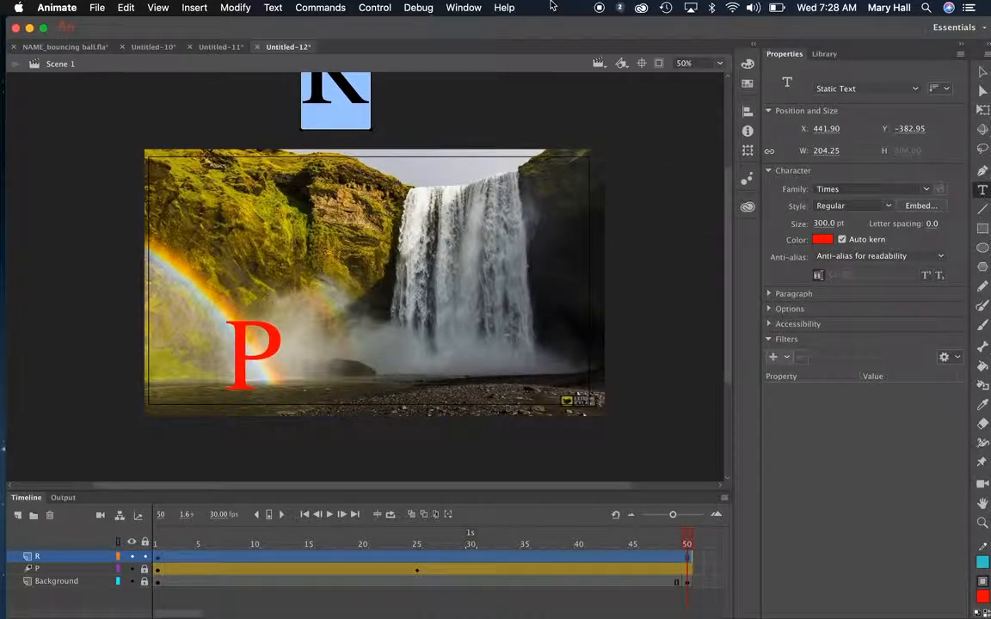
- Move the letter R over the picture's upper-left corner at X -12, Y -174, and select frame 50 of the R layer
key("Escape")
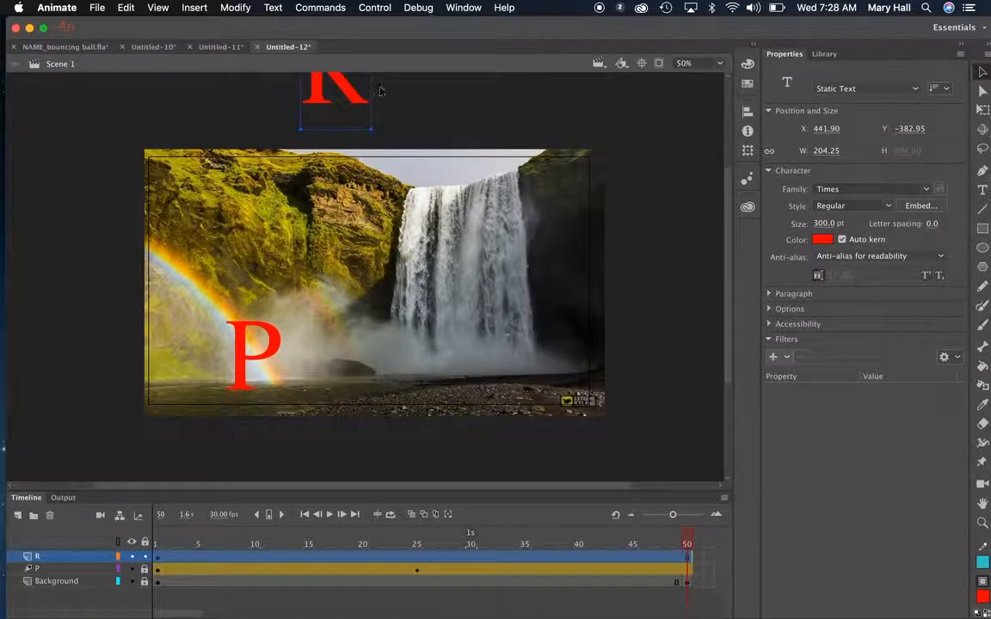
left_click_drag(321, 95, 156, 158)
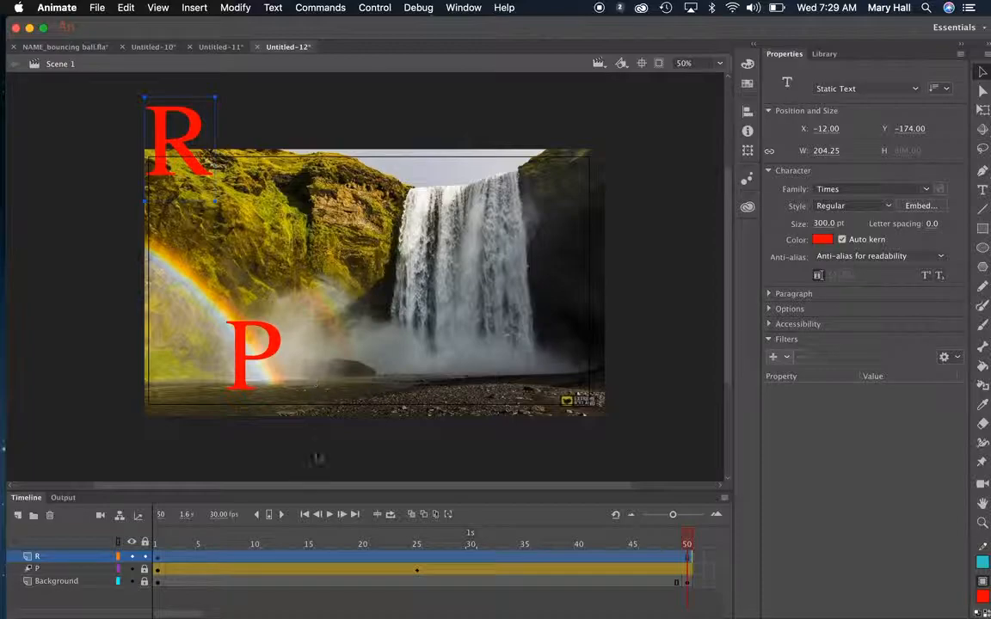
left_click(316, 458)
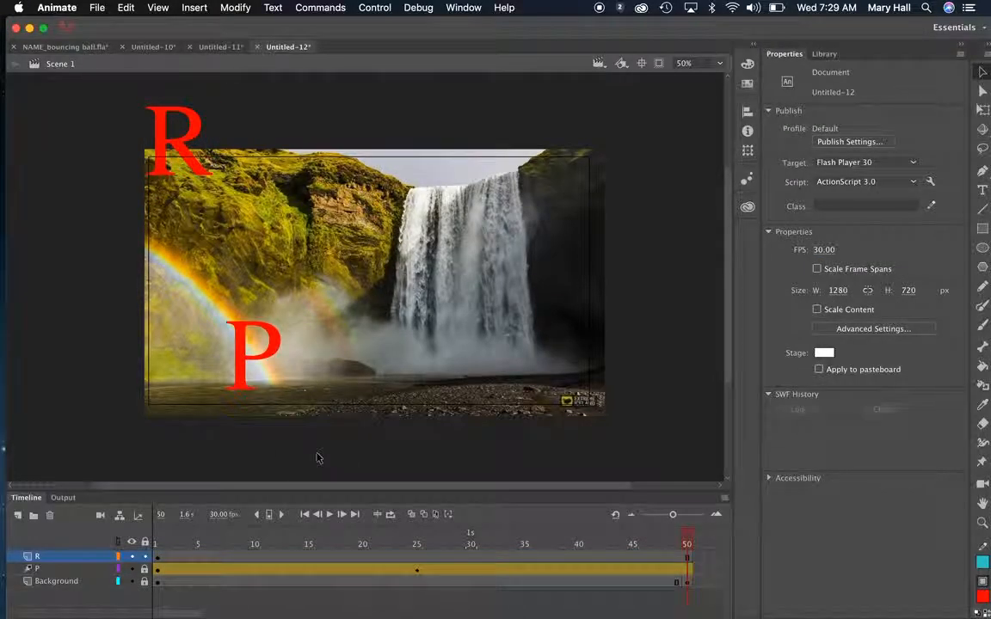
left_click(163, 123)
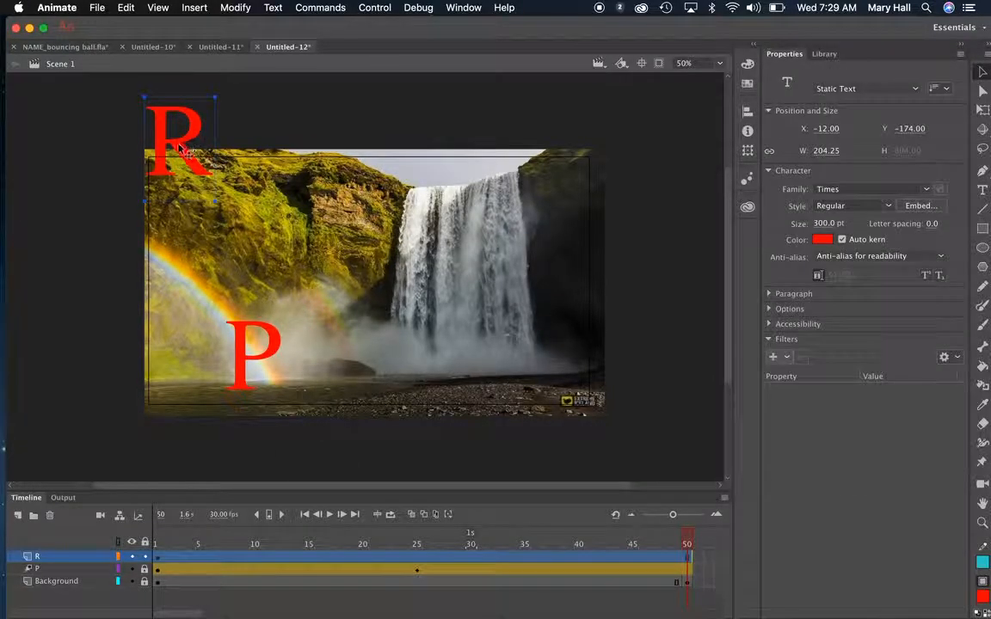
left_click(157, 560)
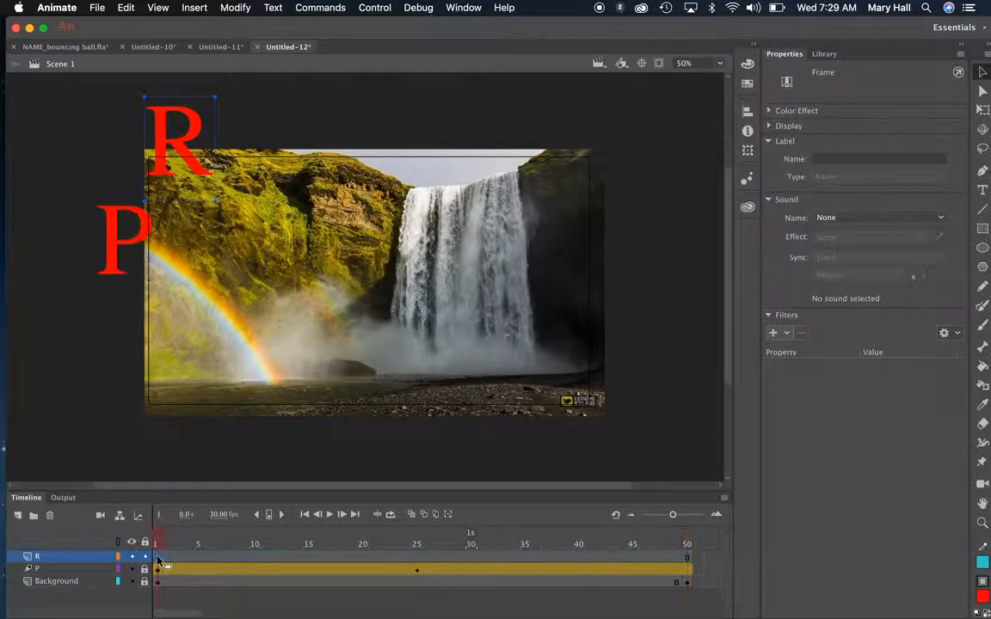
left_click(686, 560)
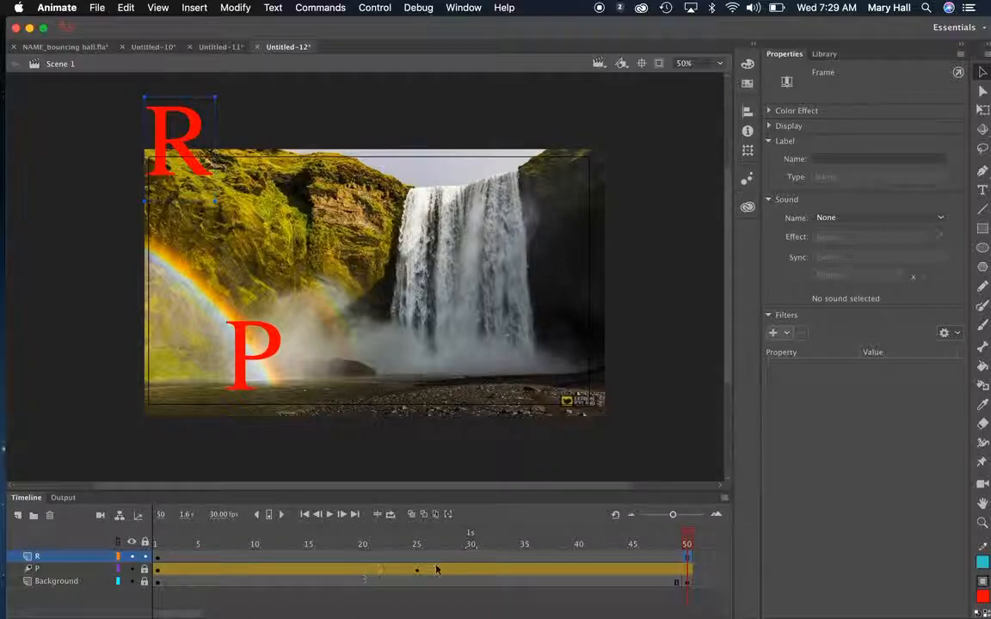
- Insert a blank keyframe at frame 30 of the R layer
left_click(471, 558)
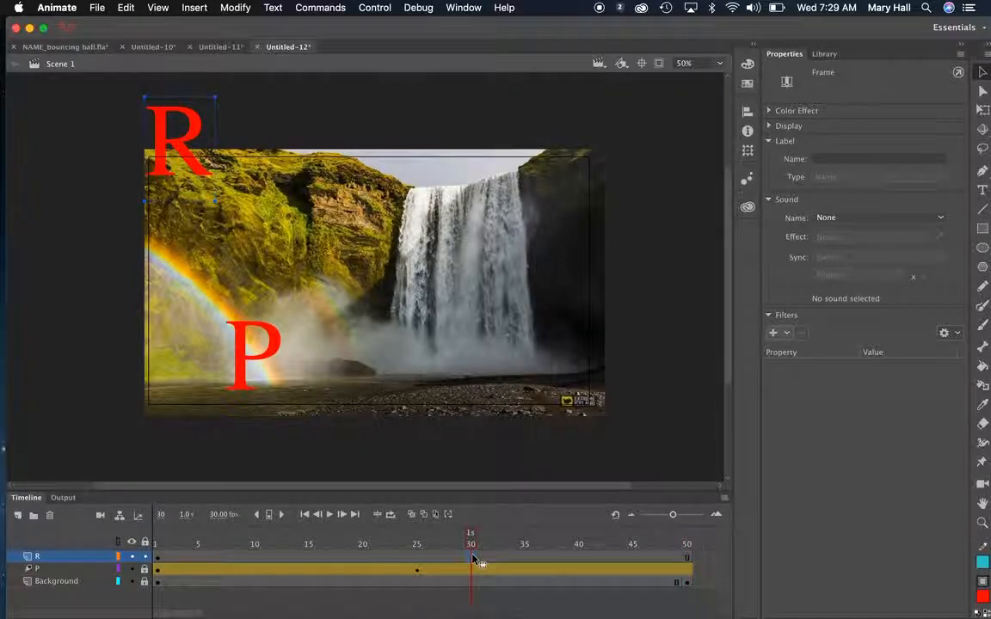
left_click(687, 561)
left_click(470, 561)
right_click(471, 564)
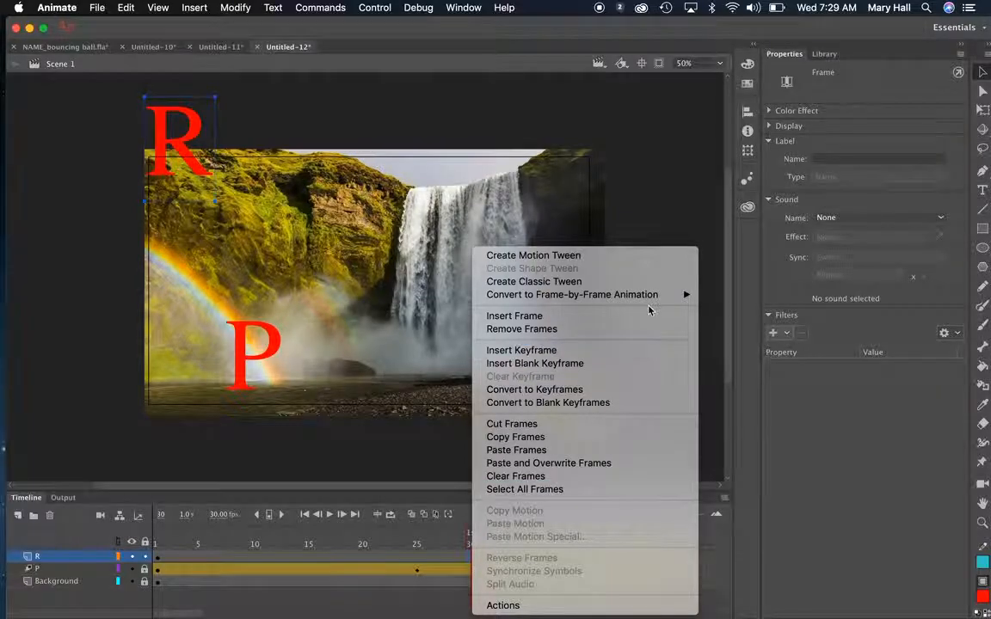
left_click(623, 365)
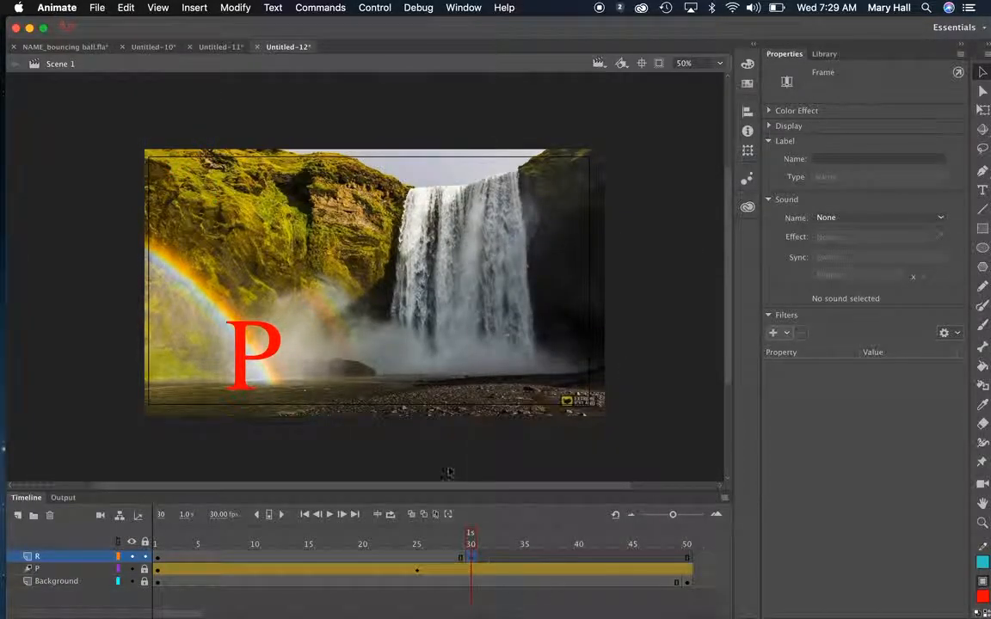
- Copy the R from frame 1 into frame 30 beside the P at X 408.75, Y 440.75, and color it orange #FF6600
left_click(159, 557)
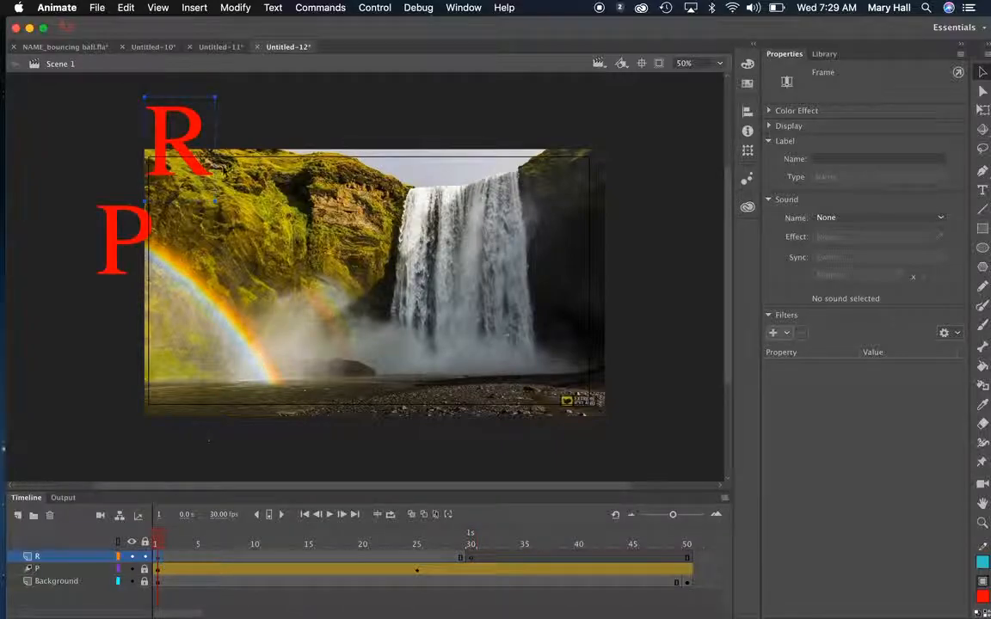
left_click(187, 143)
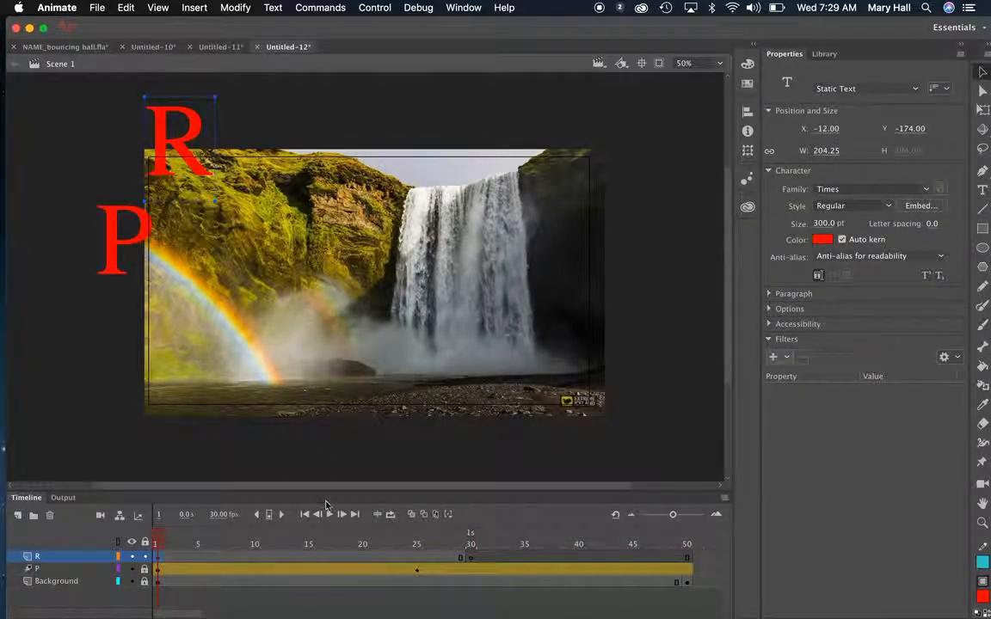
left_click(470, 557)
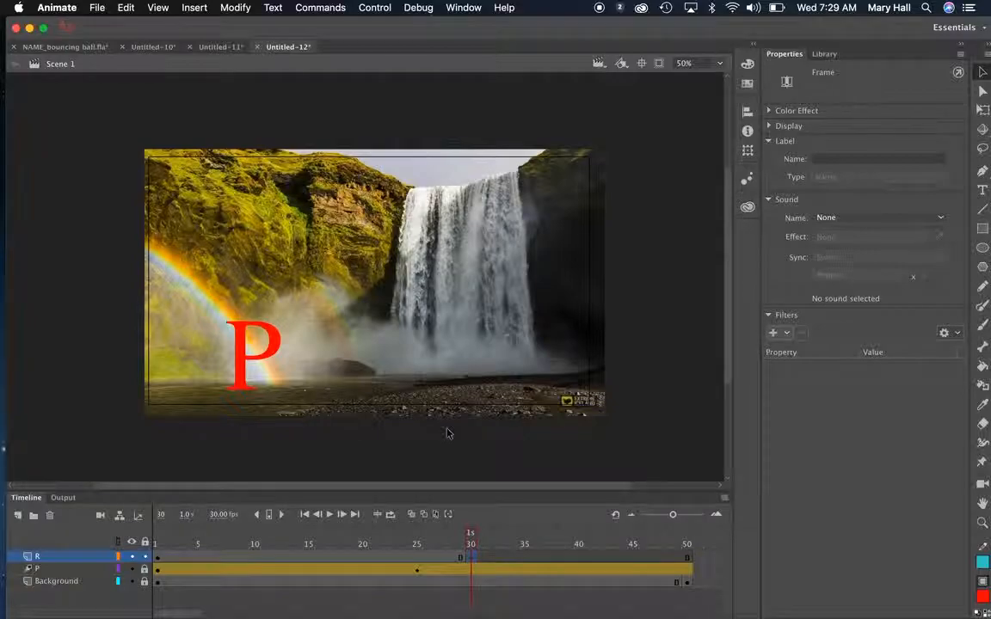
key("super+v")
left_click_drag(380, 286, 328, 367)
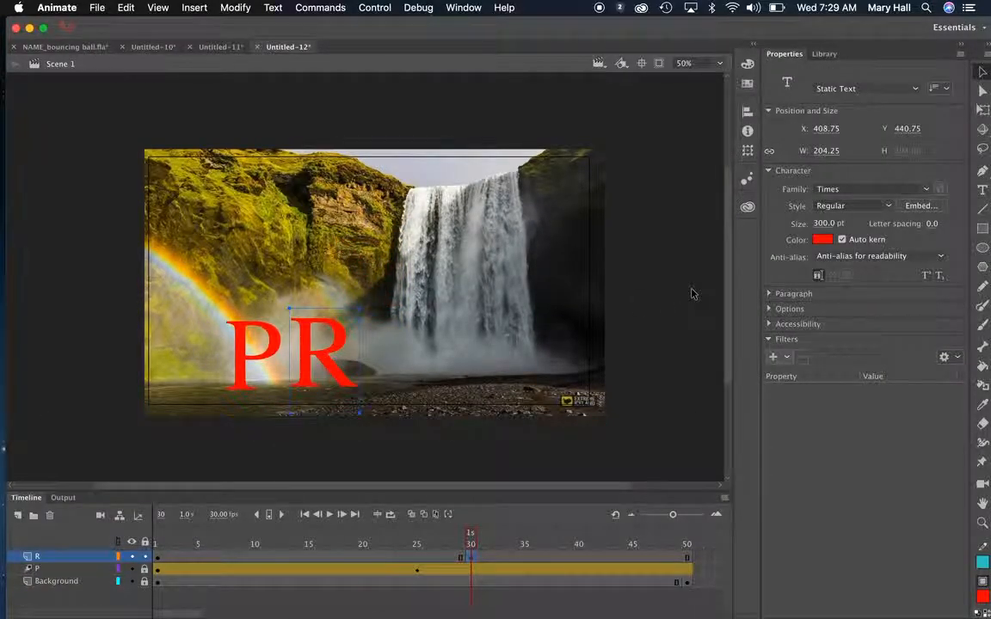
left_click(821, 241)
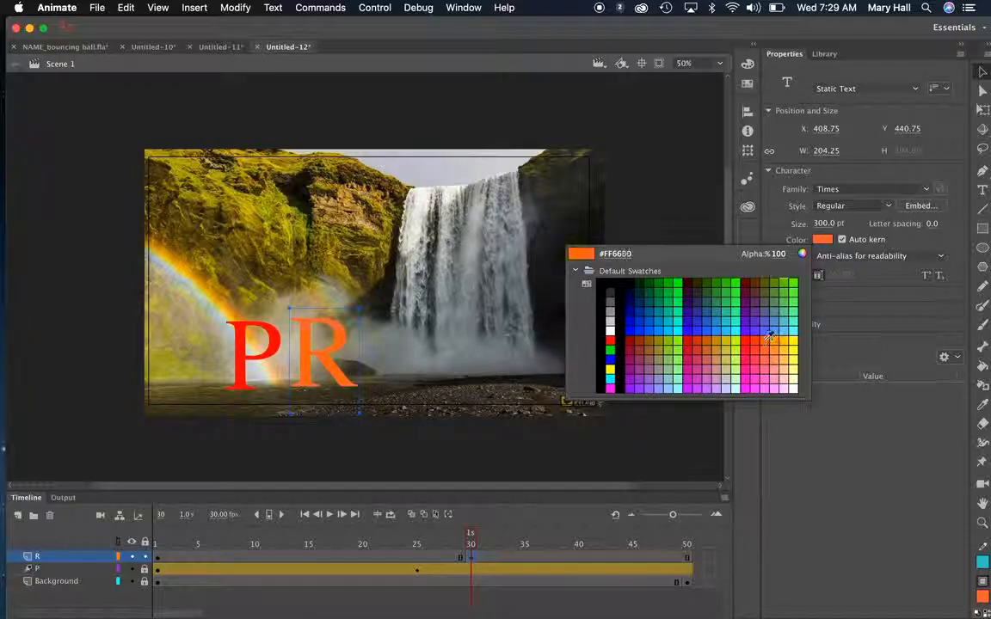
left_click(764, 344)
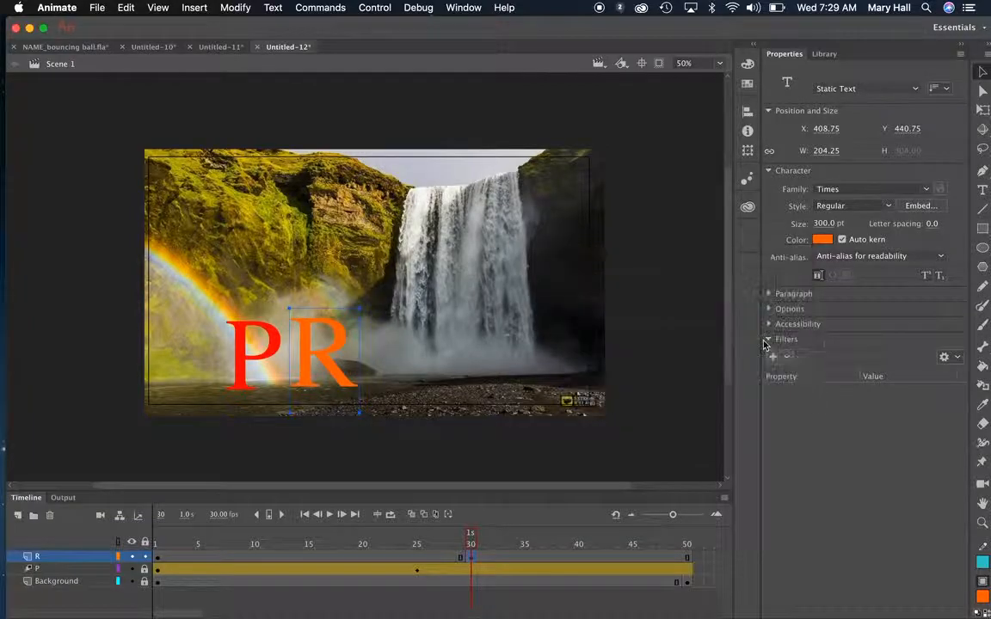
- Break apart the red letter R in the R layer's first keyframe span
left_click(165, 559)
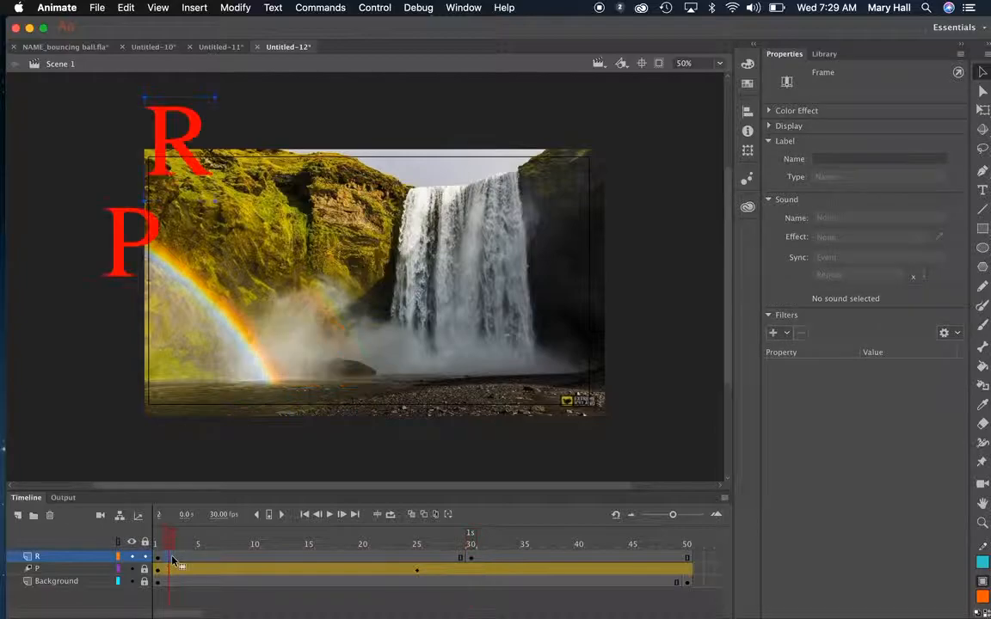
left_click(253, 10)
mouse_move(196, 11)
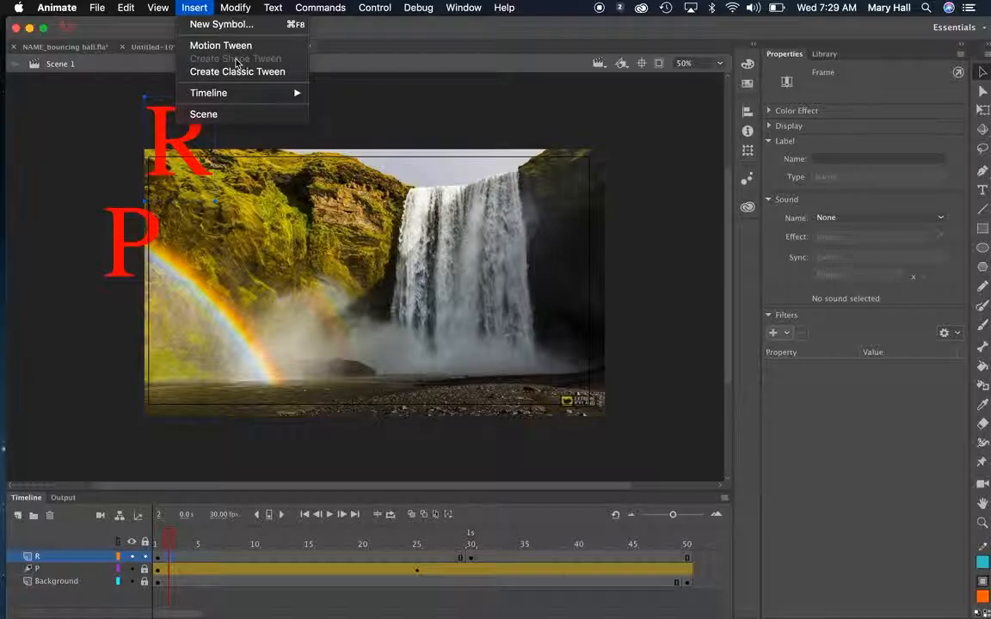
mouse_move(286, 5)
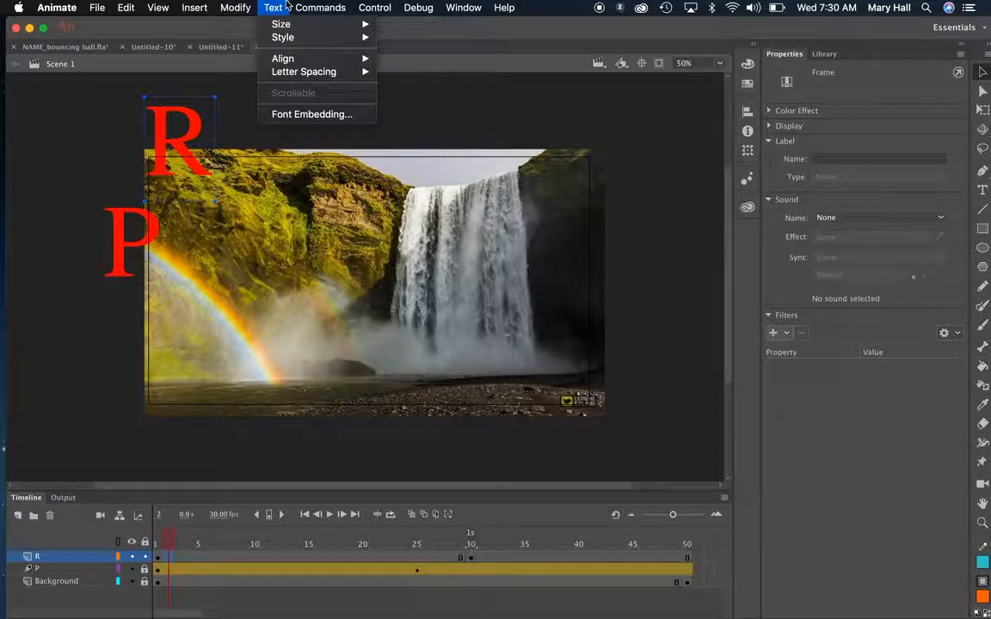
mouse_move(238, 7)
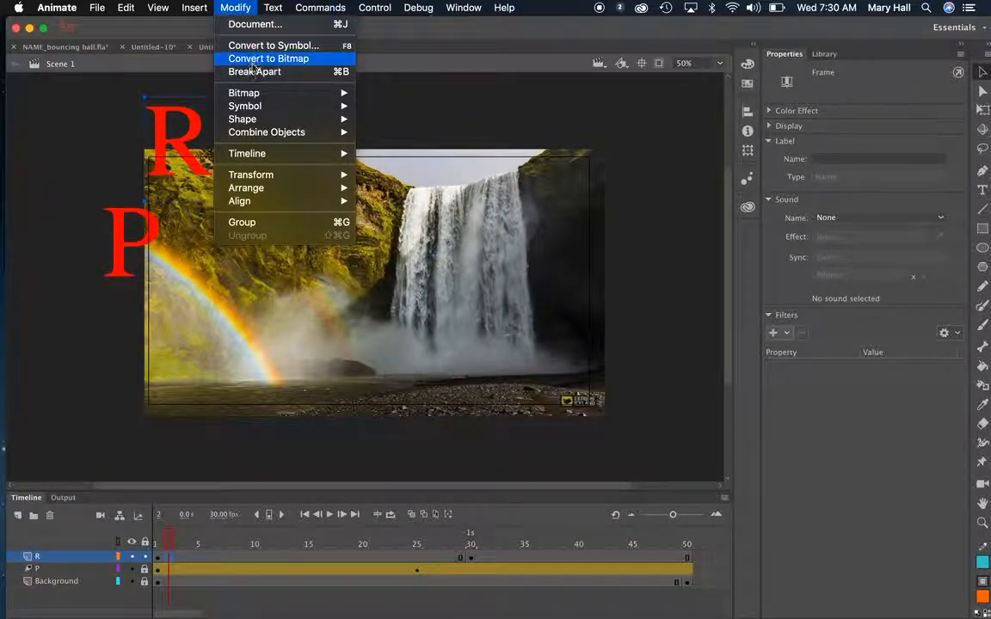
left_click(253, 75)
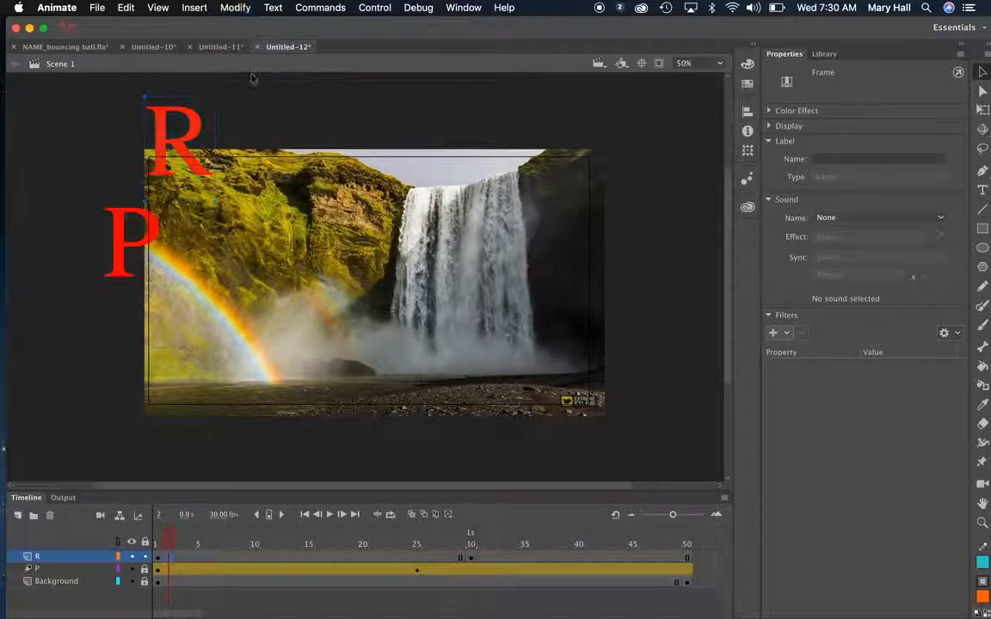
- Break apart the orange letter R at frame 30 of the R layer
left_click(471, 558)
left_click(327, 366)
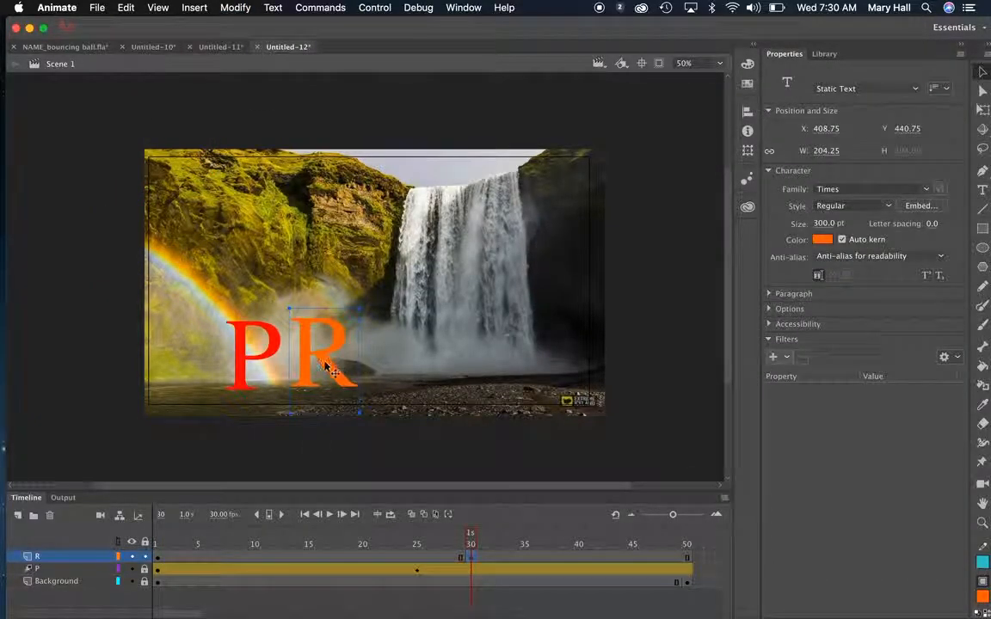
left_click(228, 6)
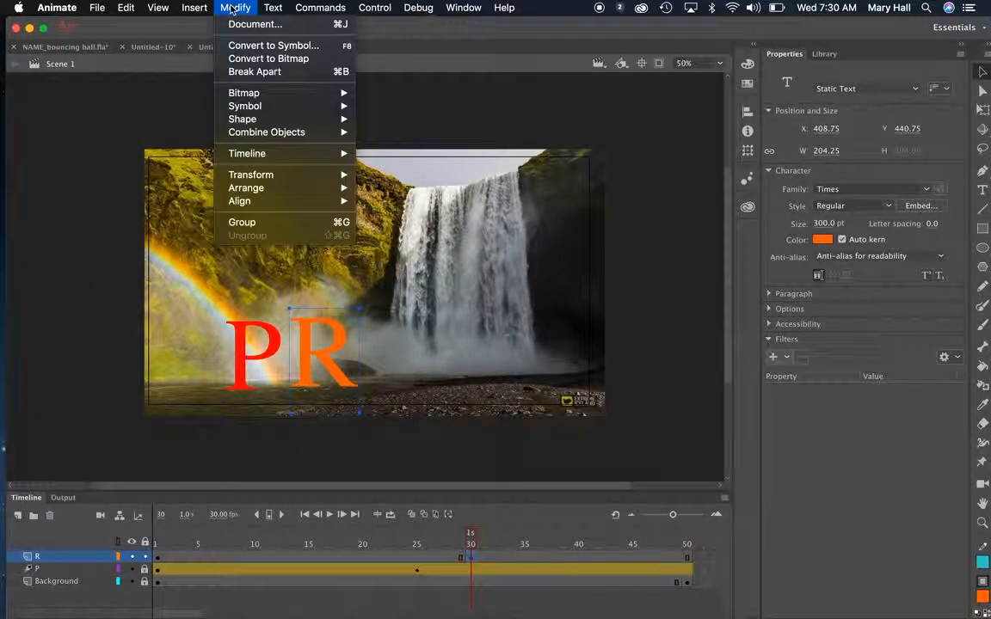
left_click(261, 76)
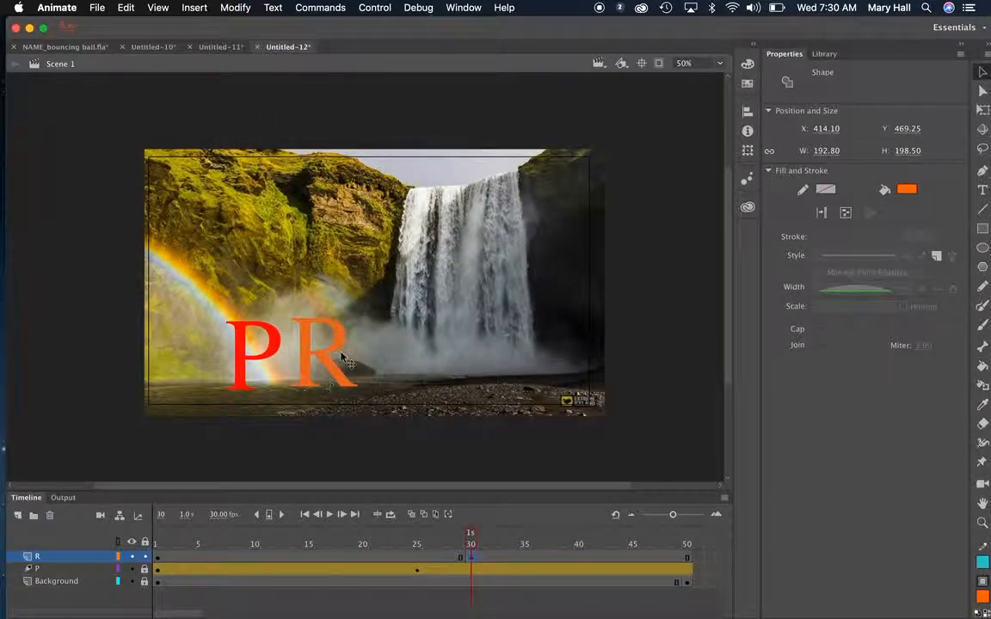
- Create a shape tween on the R layer from frame 1 to frame 30 and play it back
left_click(156, 558)
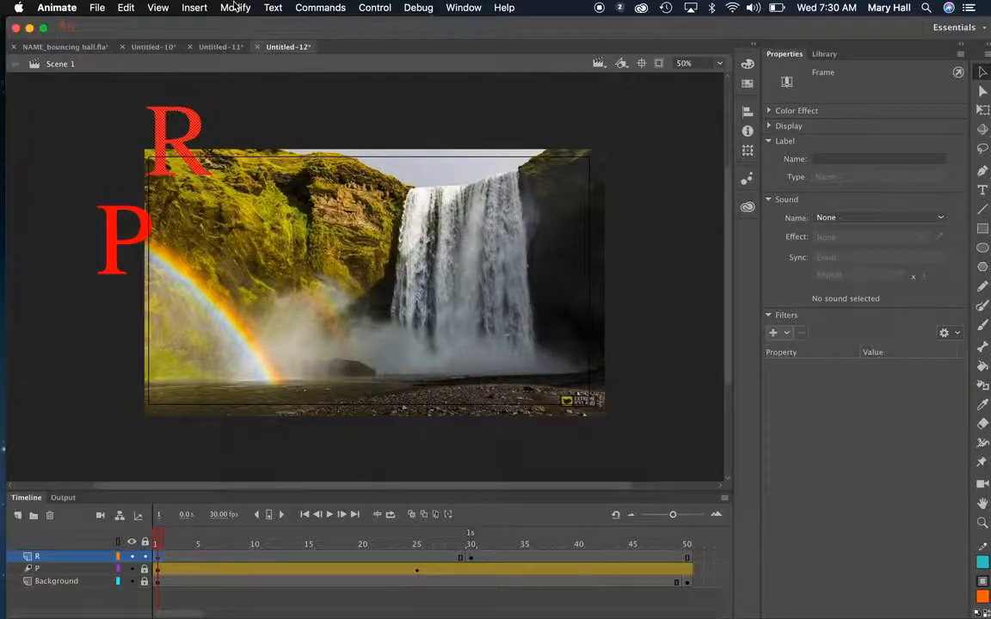
left_click(203, 7)
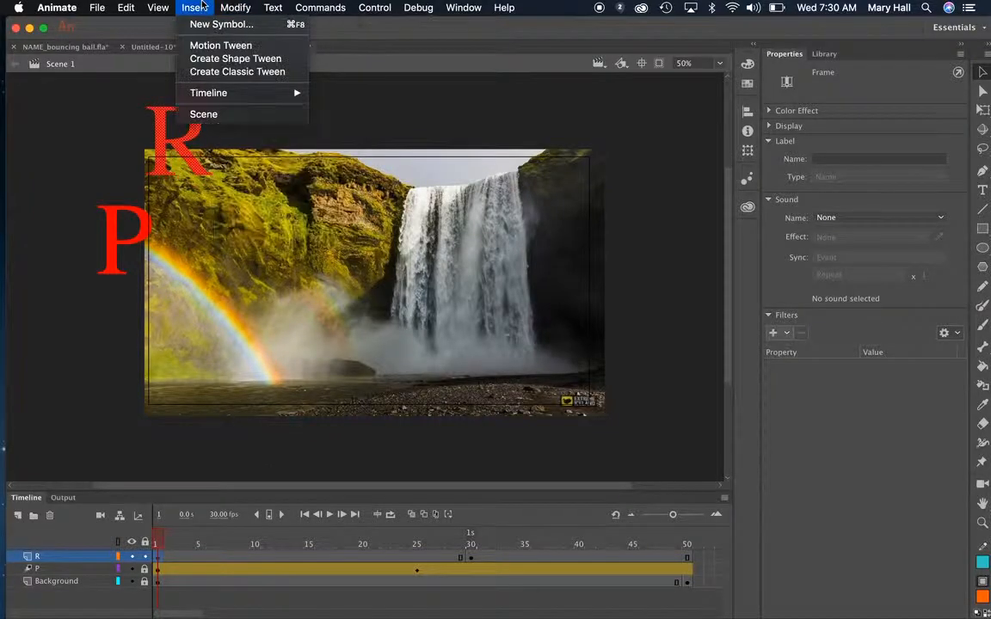
left_click(213, 64)
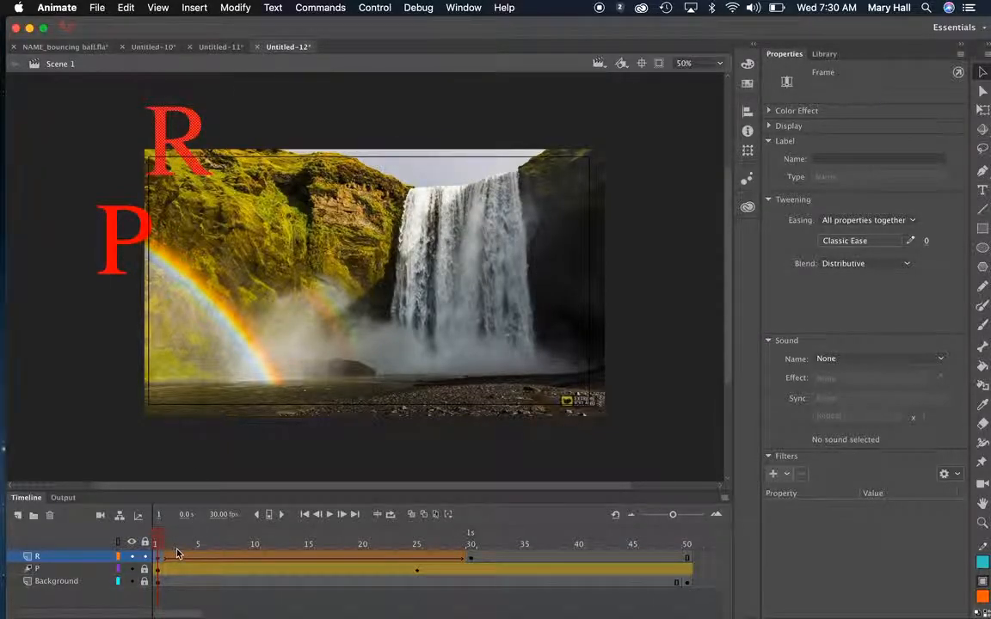
key("Return")
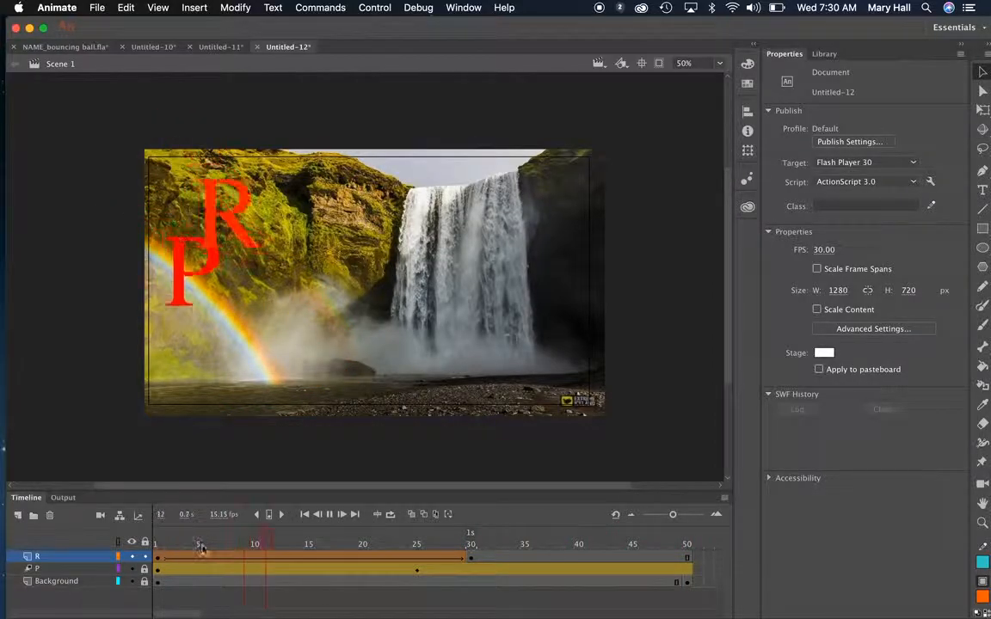
- Lock the R layer and add a new layer named "I" above it
left_click(74, 559)
left_click(17, 515)
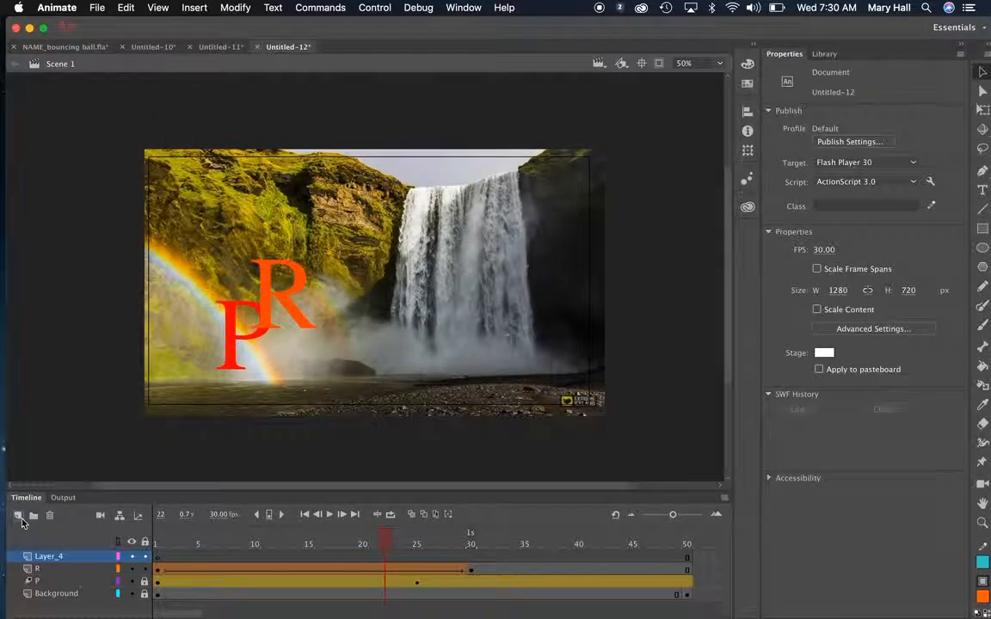
double_click(48, 557)
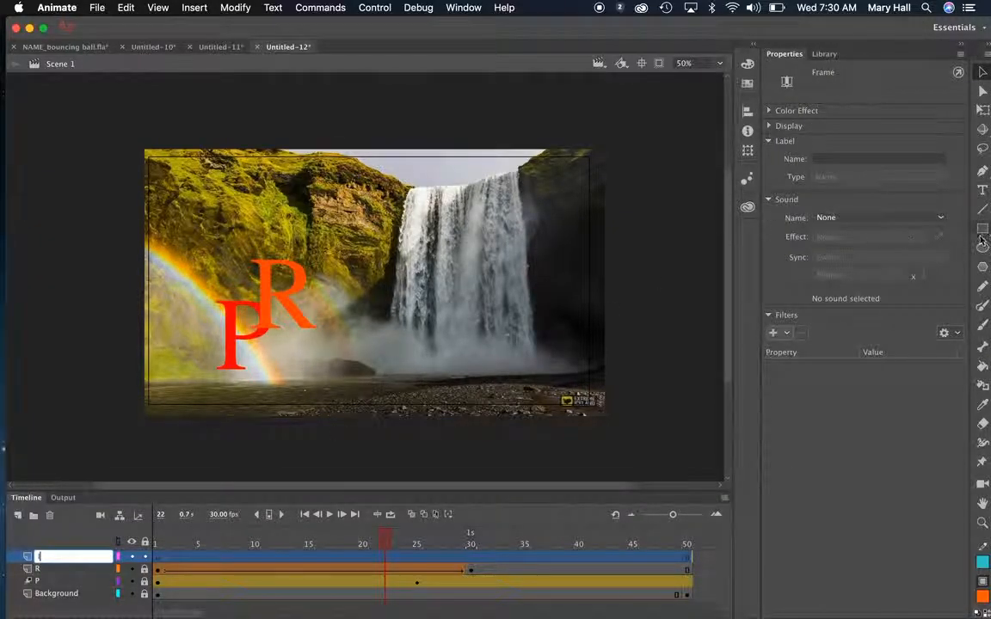
- Set up the Paint Brush with a red stroke color for painting on frame 1 of the I layer
left_click(159, 557)
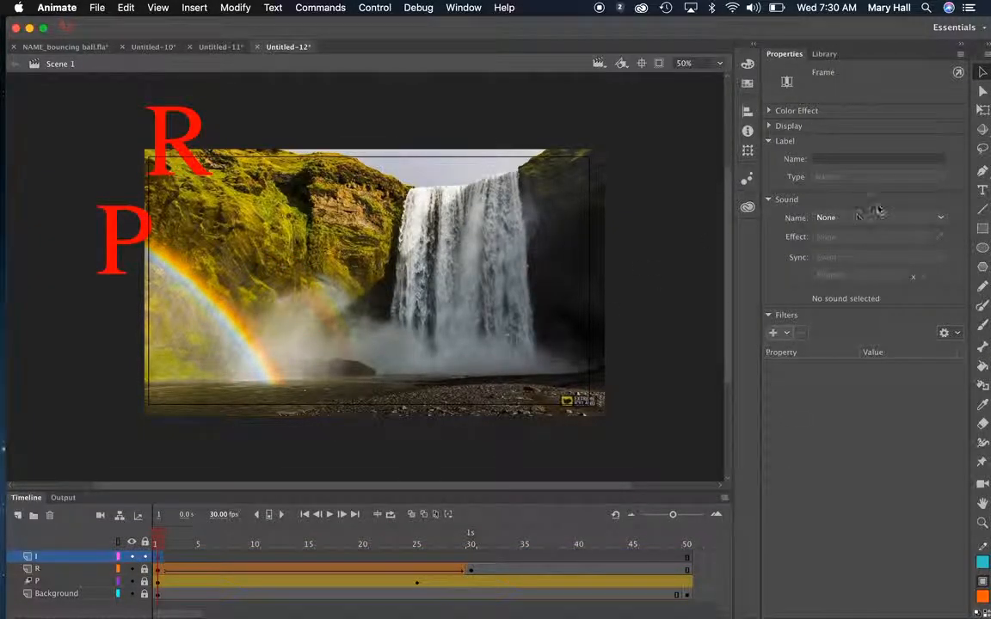
key("y")
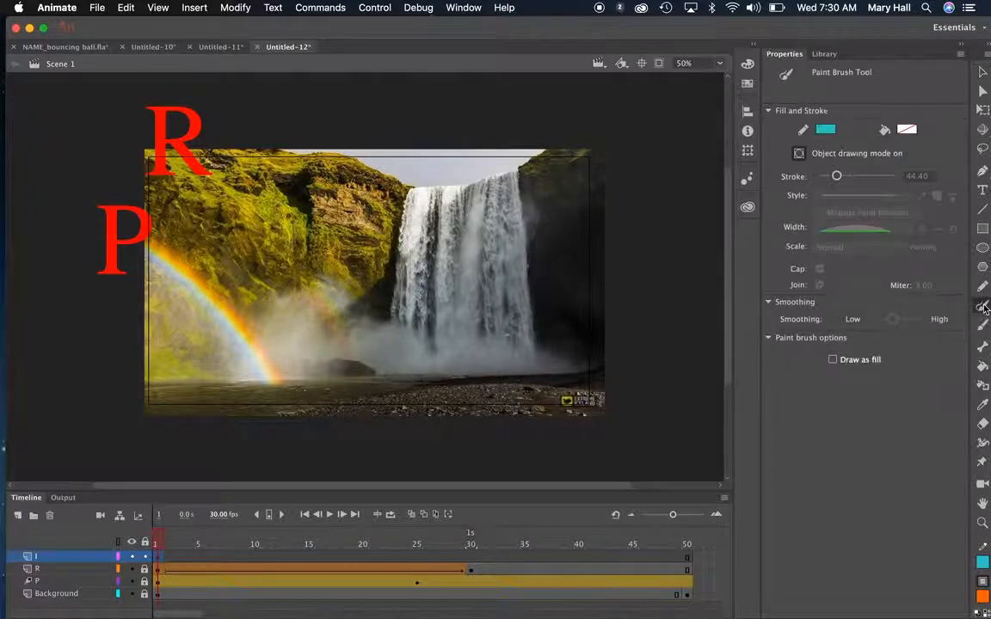
left_click(827, 131)
left_click(827, 130)
left_click(828, 131)
left_click(827, 131)
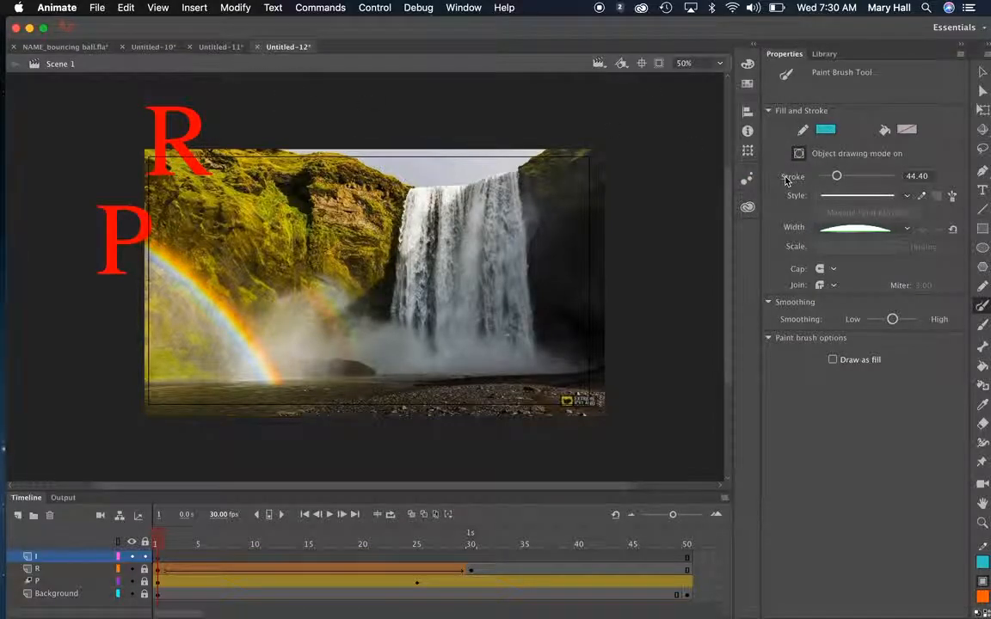
left_click(826, 129)
left_click(826, 129)
left_click(826, 130)
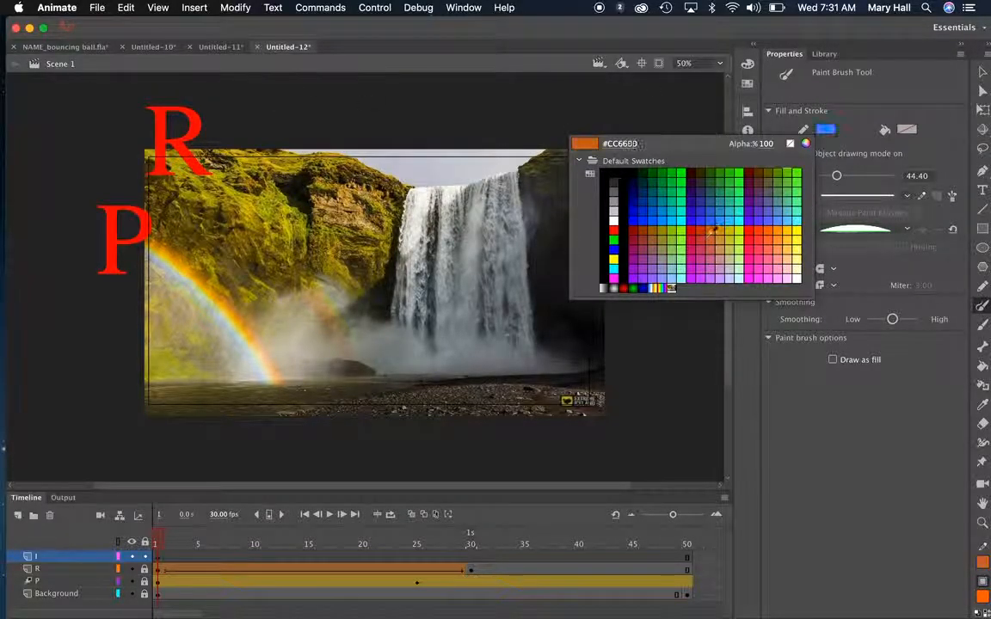
left_click(764, 234)
- Paint a letter I with serifs, about 267 by 283 px, and move it above the picture to X 440.25, Y -316.45
mouse_move(290, 94)
left_mouse_down()
mouse_move(349, 97)
mouse_move(332, 99)
mouse_move(309, 172)
mouse_move(284, 185)
mouse_move(287, 165)
left_mouse_up()
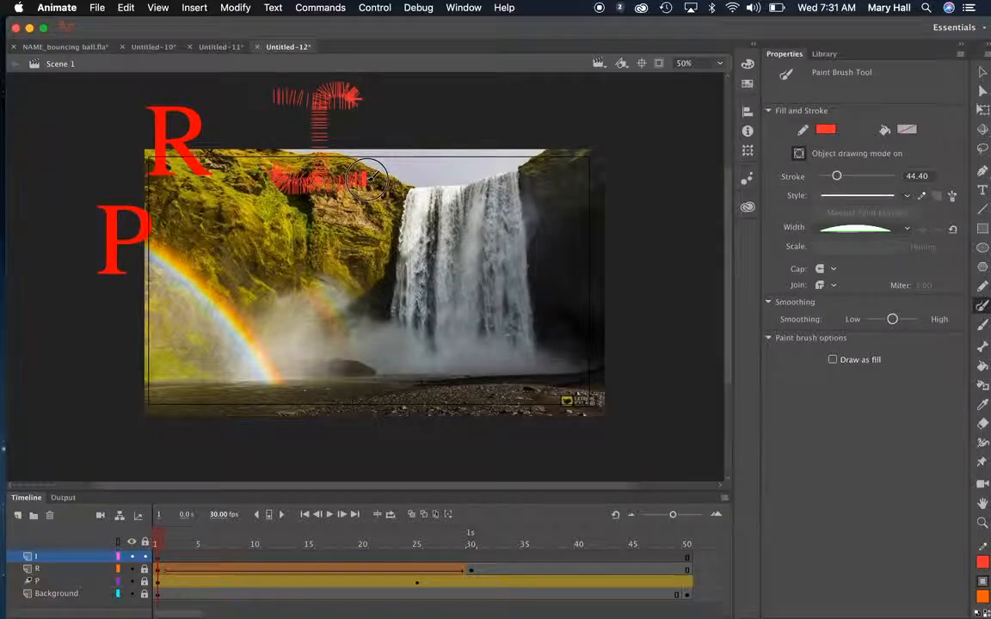
left_click_drag(370, 178, 368, 179)
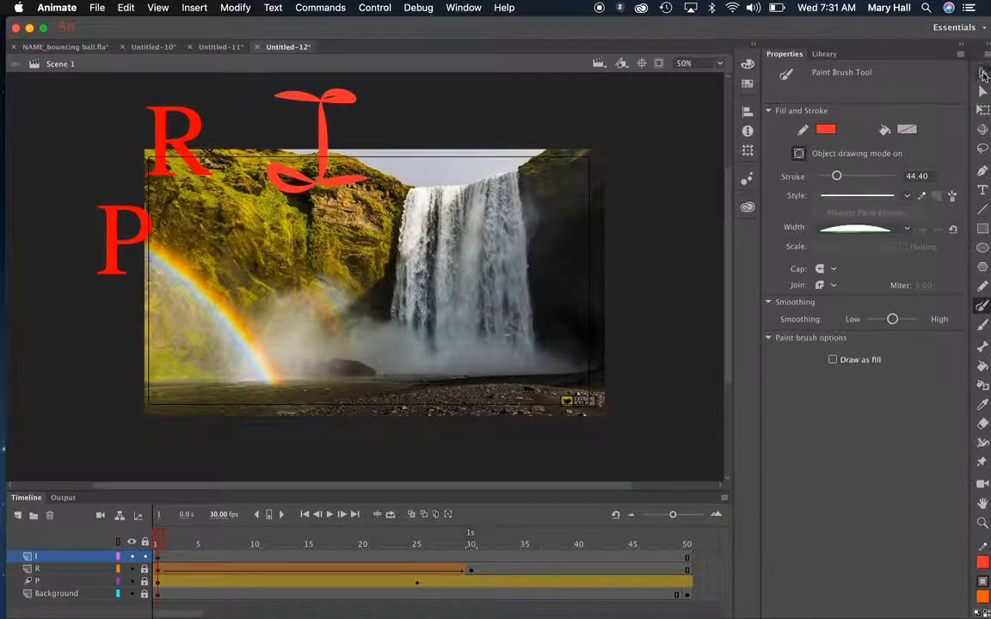
left_click(983, 73)
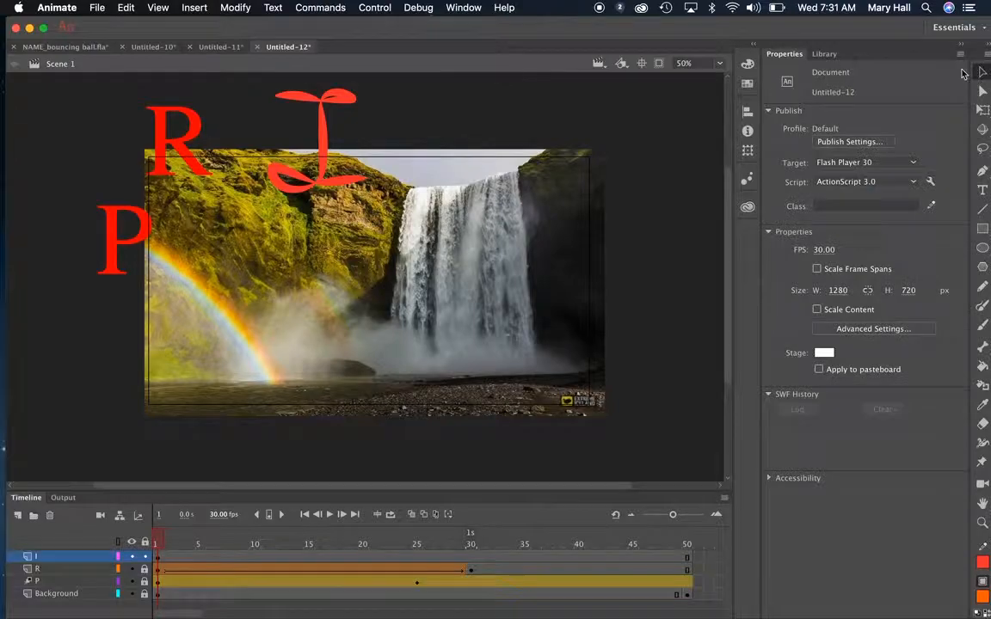
left_click(321, 130)
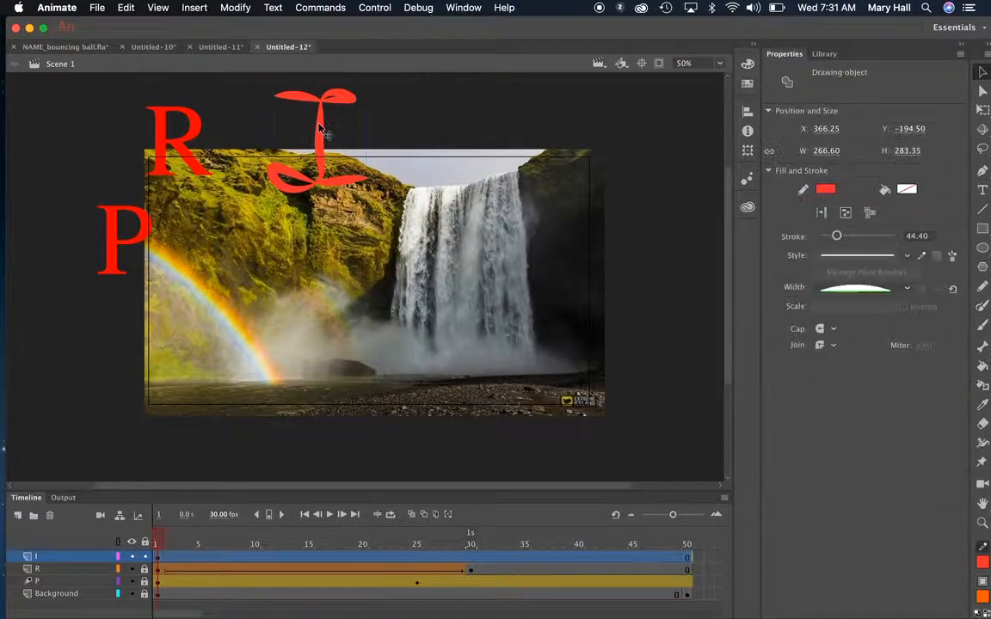
mouse_move(318, 153)
left_mouse_down()
mouse_move(344, 100)
mouse_move(343, 112)
left_mouse_up()
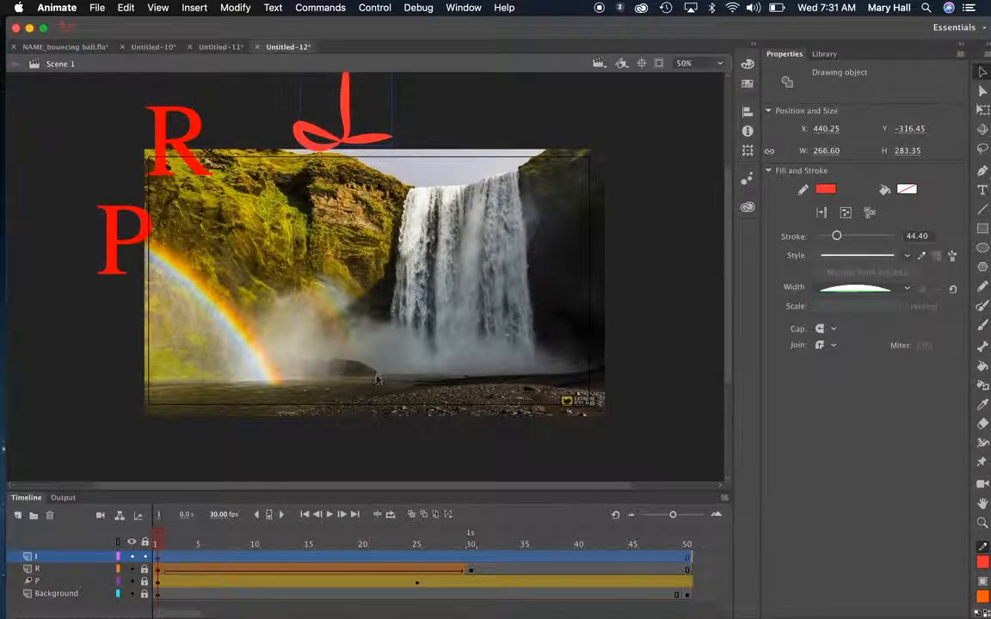
- Insert a blank keyframe at frame 40 of the I layer
left_click(686, 561)
left_click(581, 559)
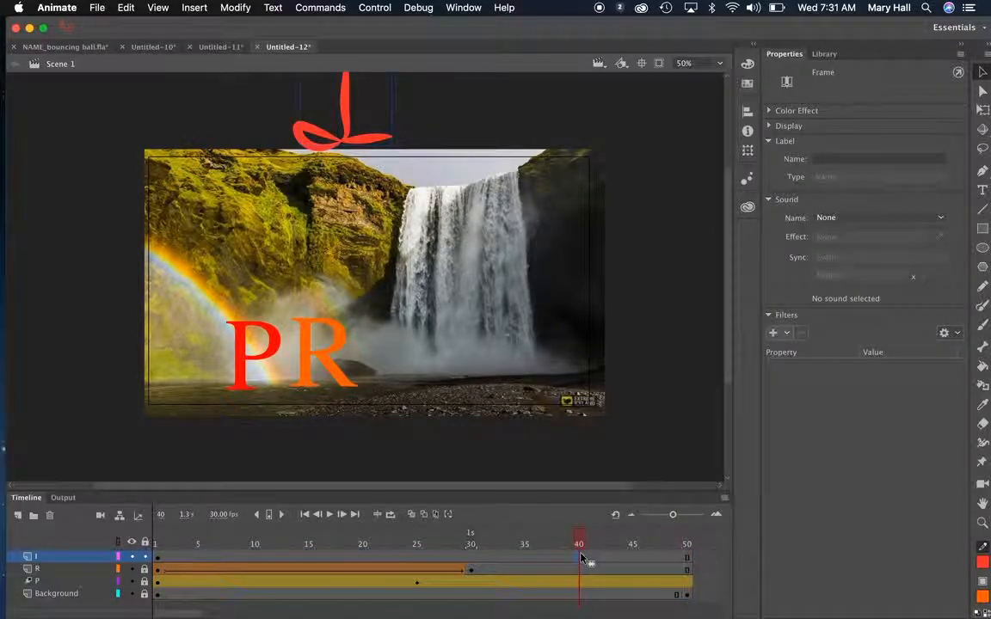
right_click(580, 560)
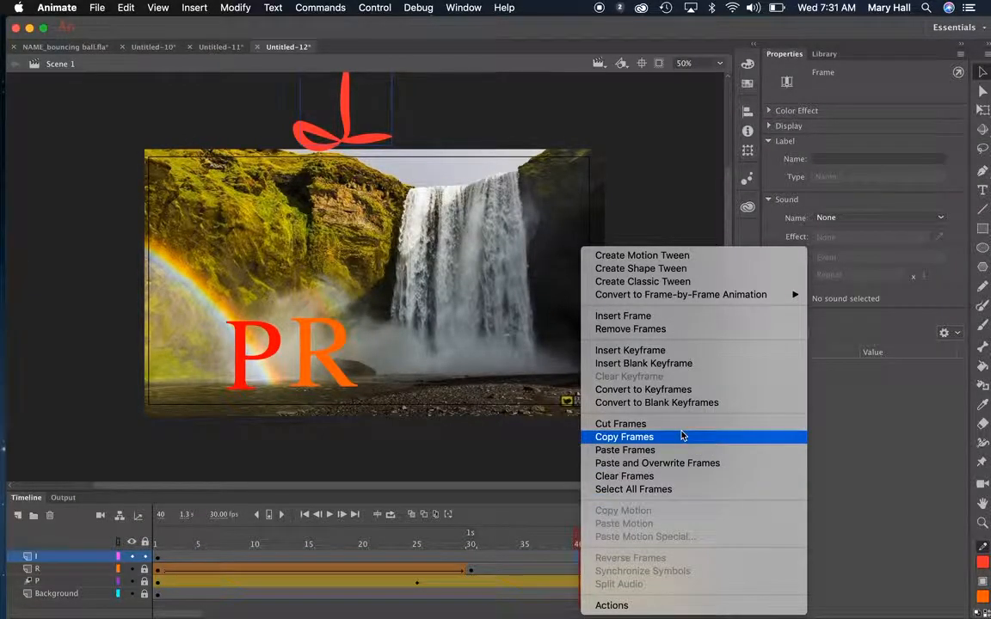
left_click(684, 365)
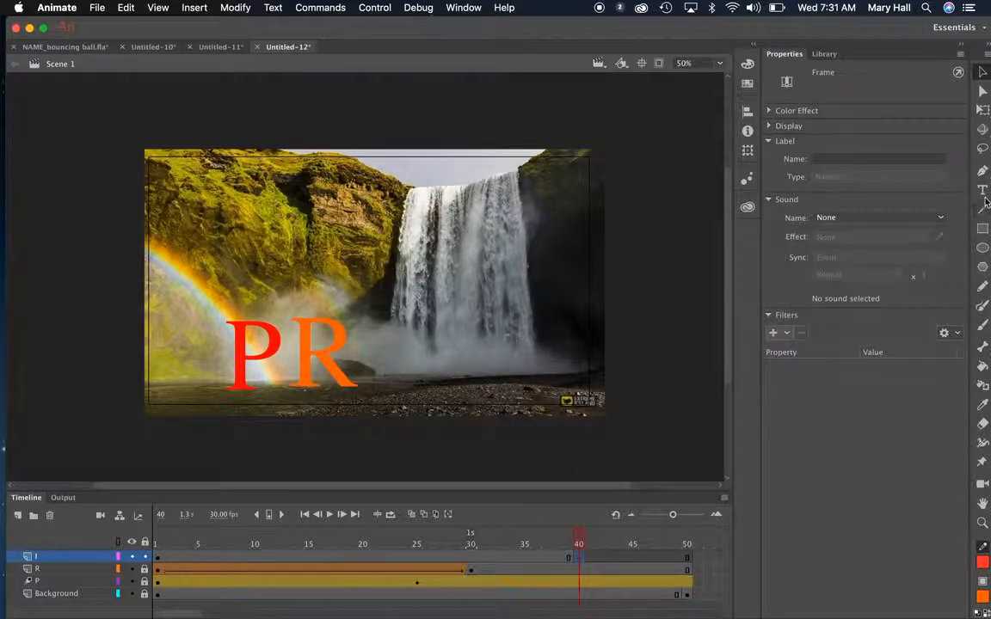
- On frame 40 of the I layer, add a yellow 300 pt Times letter I beside the R at X 615.80, Y 449.90
key("t")
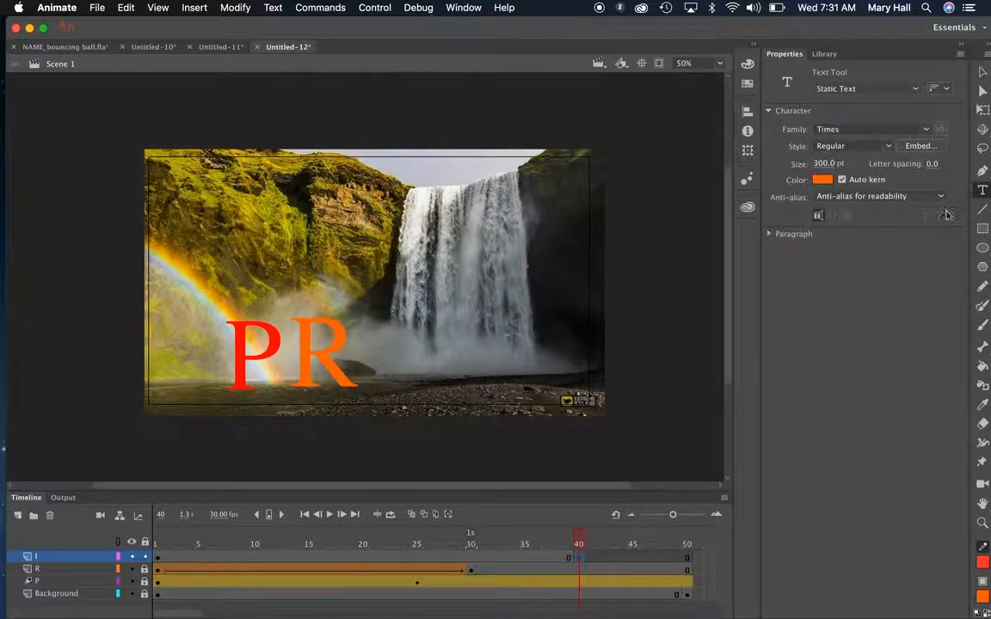
left_click(827, 181)
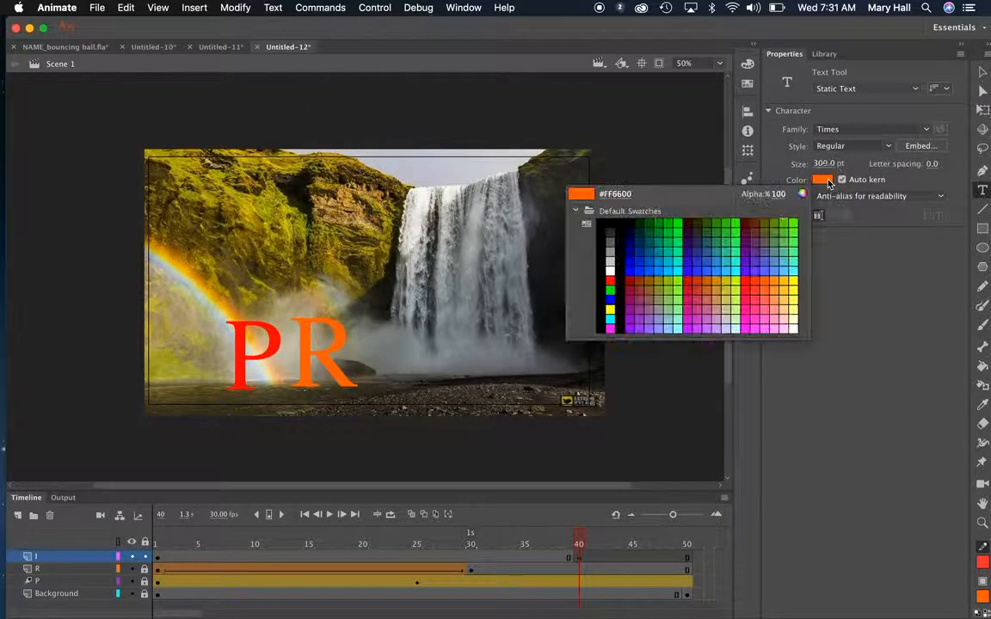
left_click(793, 277)
left_click(373, 349)
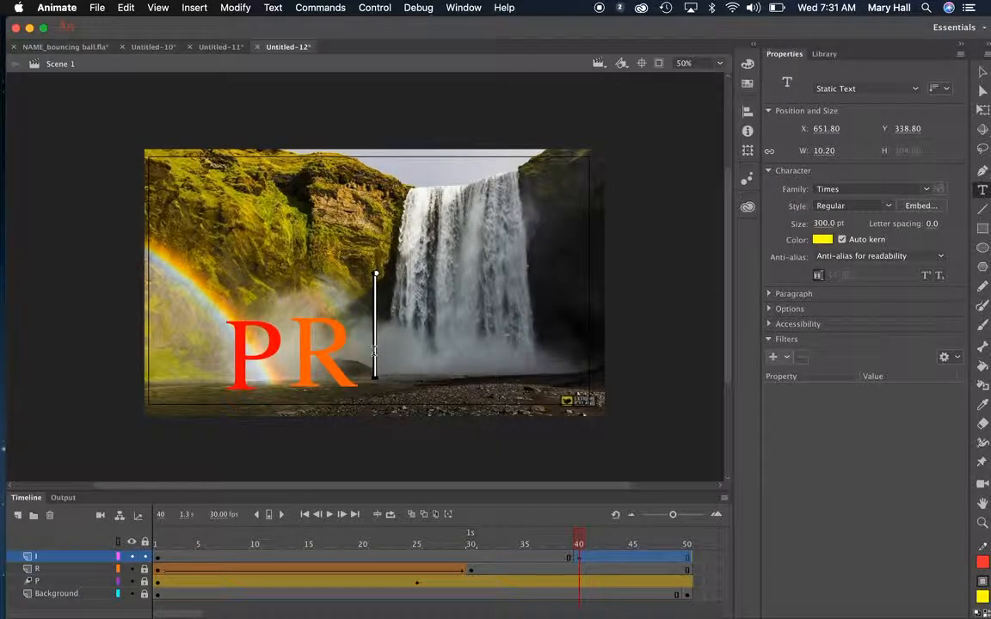
type("I")
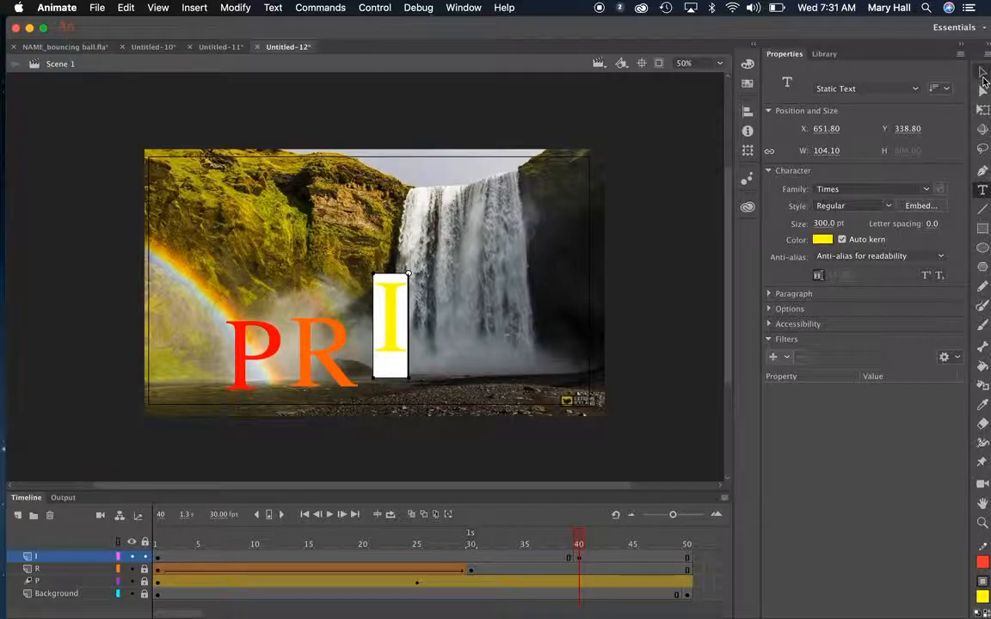
key("Escape")
left_click_drag(396, 347, 387, 379)
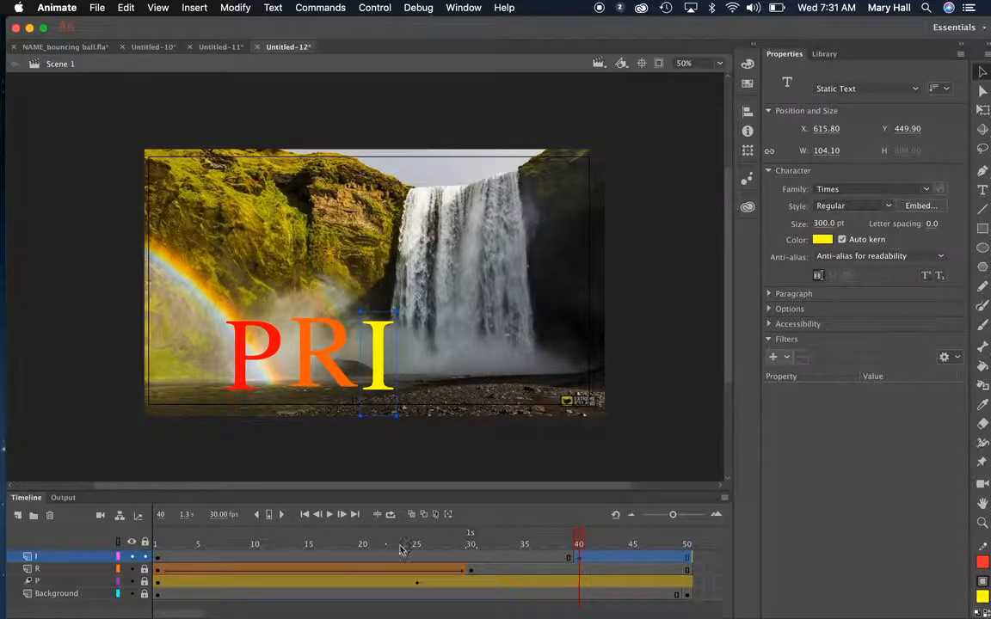
- Create a shape tween on the I layer starting from frame 1
left_click(158, 557)
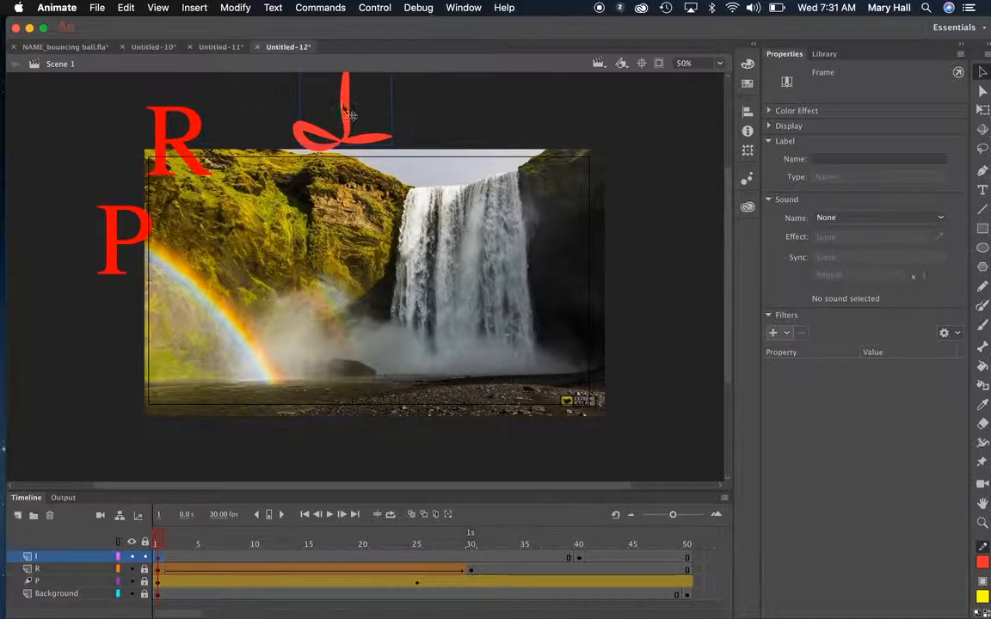
left_click(236, 8)
mouse_move(194, 7)
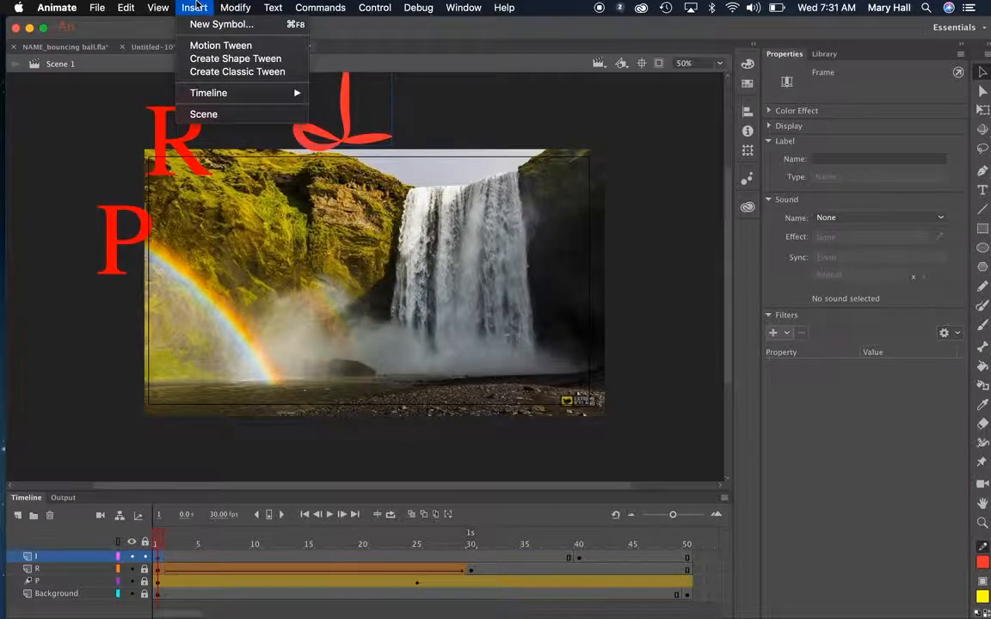
left_click(226, 59)
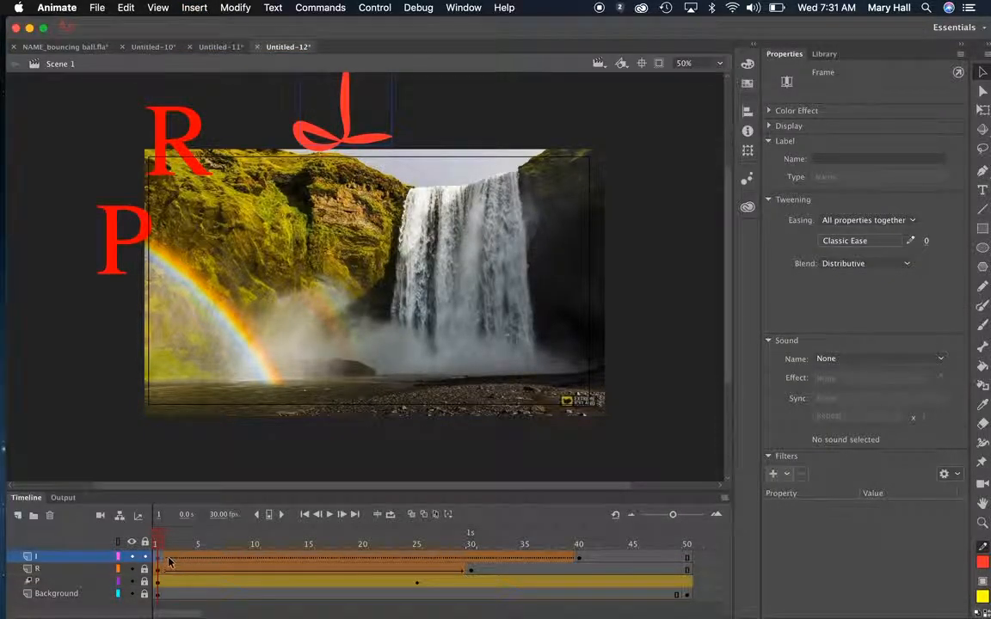
- Break apart the yellow I text on frame 40 and play the animation from frame 1
left_click(580, 562)
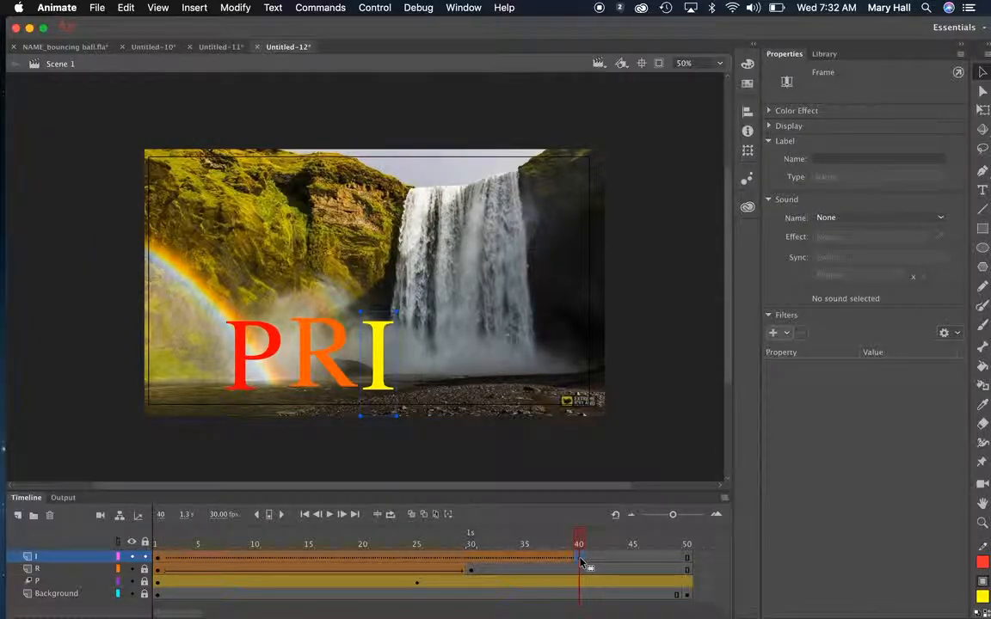
left_click(245, 7)
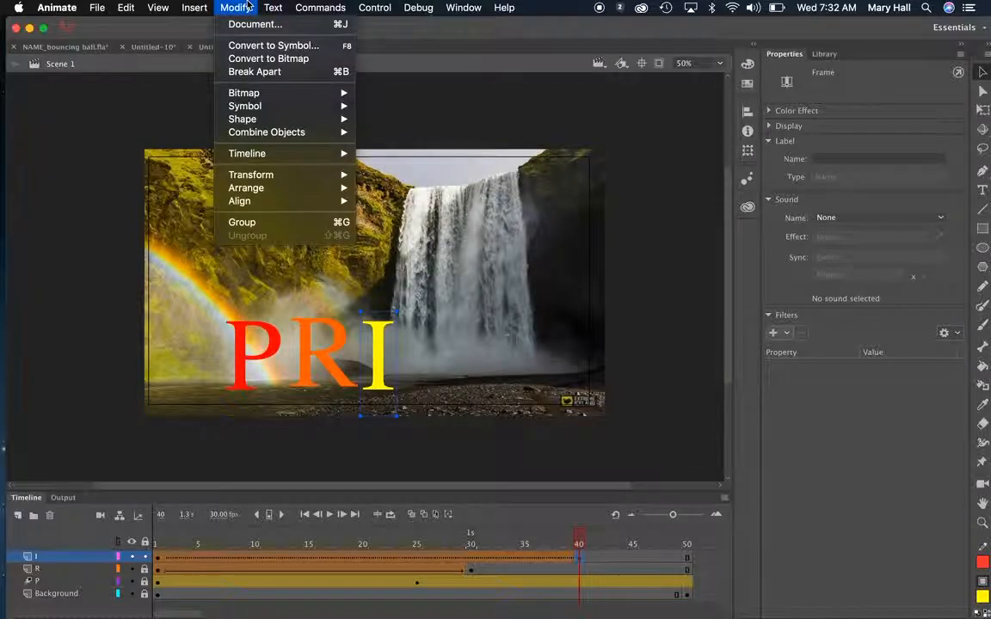
left_click(250, 71)
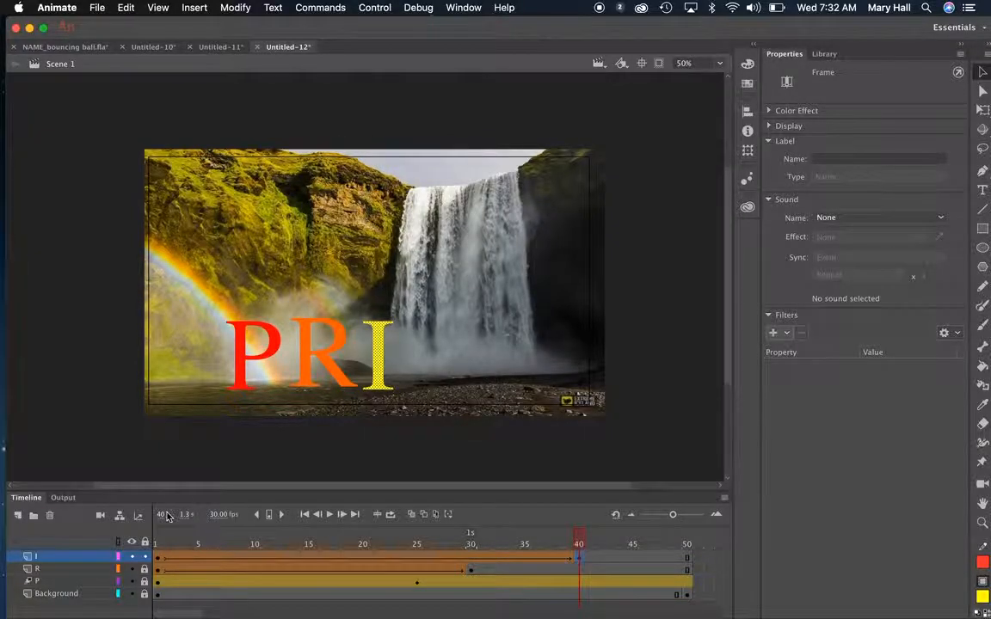
left_click(158, 567)
key("Return")
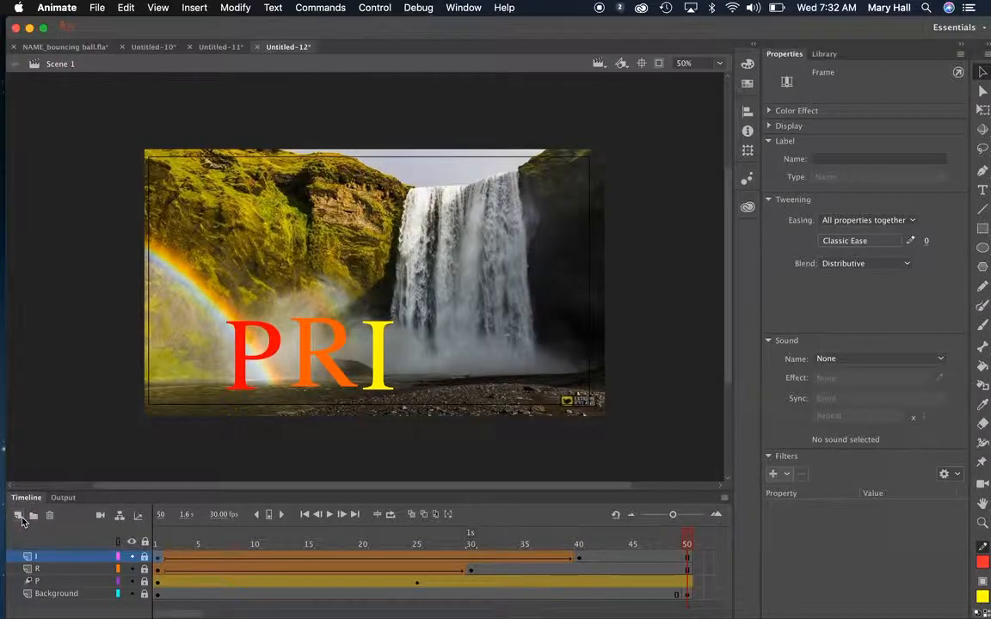
- Add a layer above I and place a yellow 300 pt letter S on its frame 1 at X 751.80, Y -242.95
left_click(18, 515)
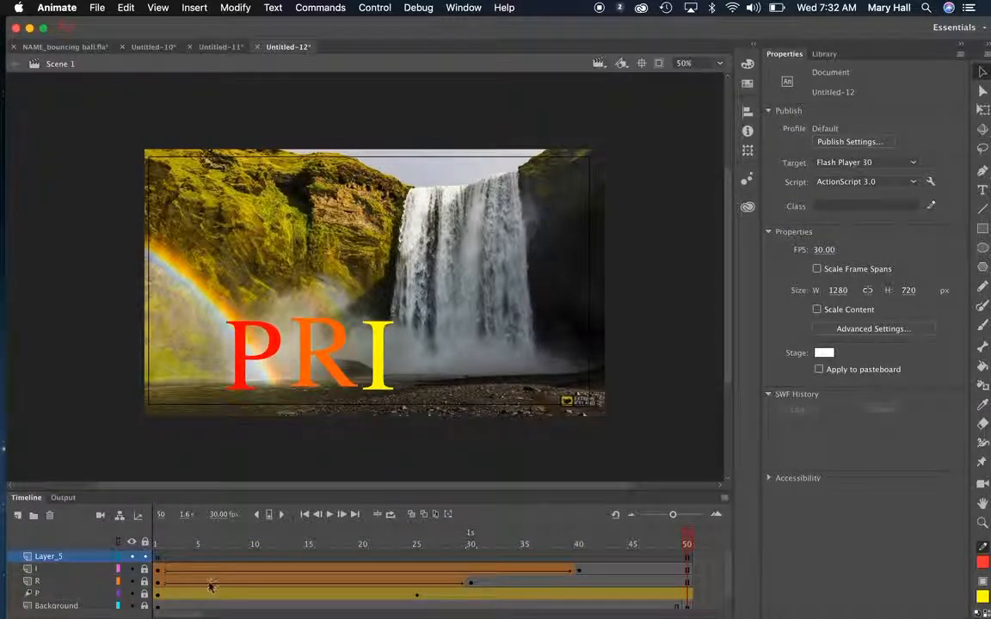
left_click(159, 557)
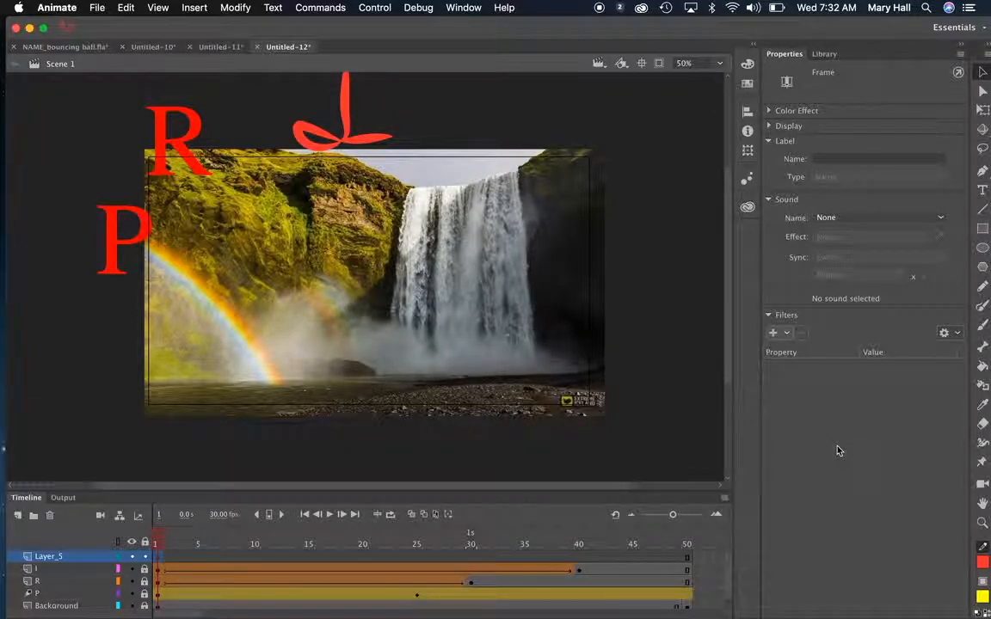
left_click(982, 189)
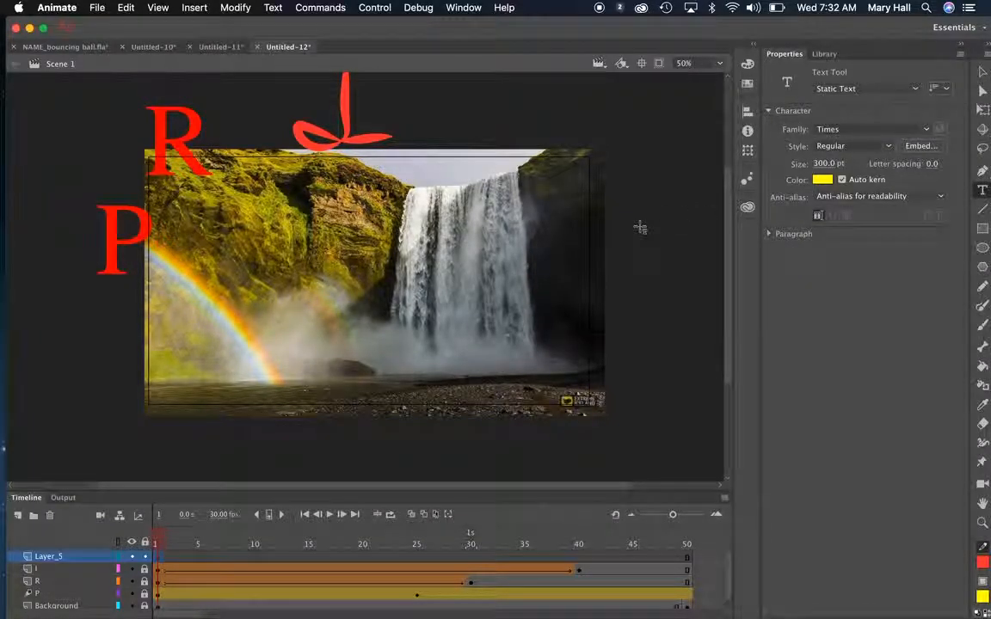
left_click(427, 133)
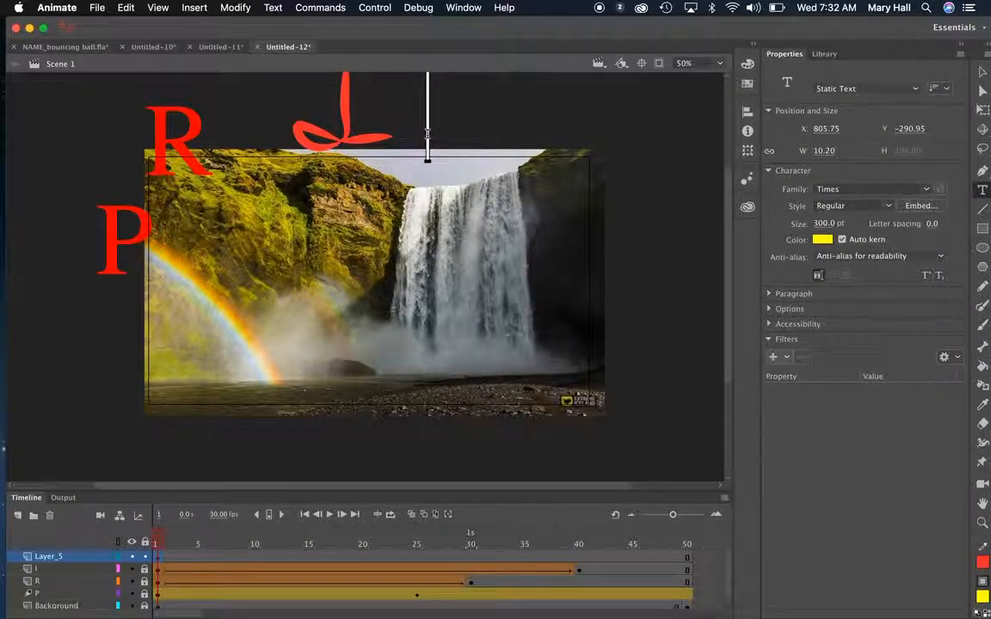
type("S")
key("Escape")
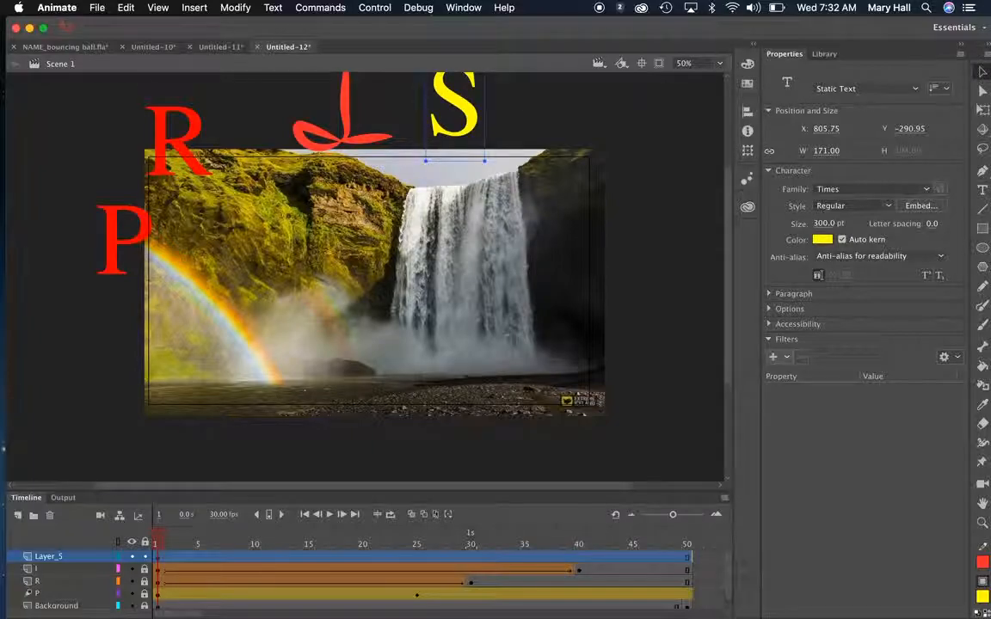
left_click_drag(467, 120, 449, 136)
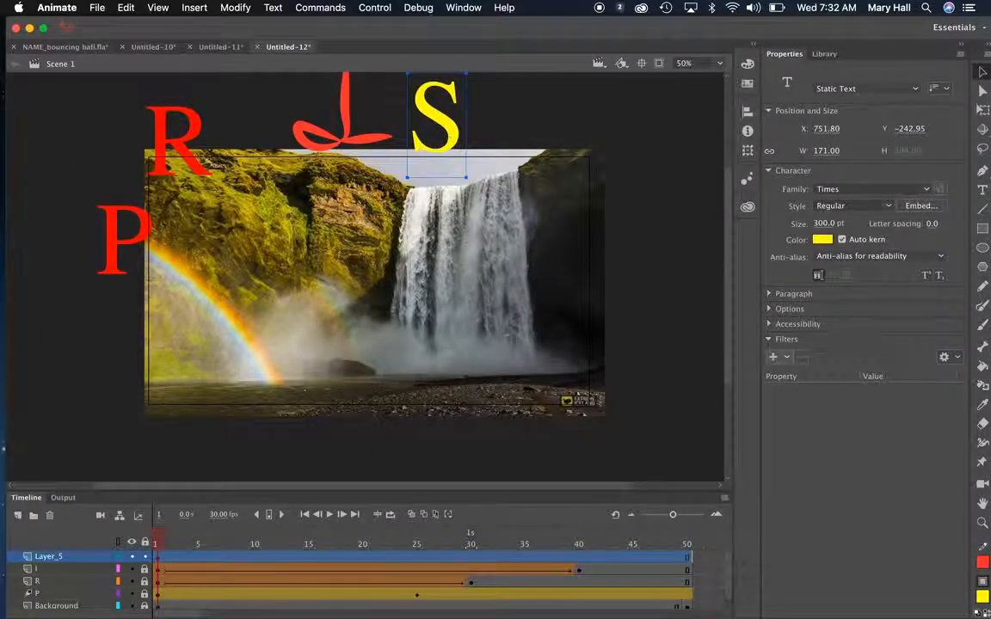
- Insert a keyframe at frame 2 of Layer_5 and move the S slightly down and to the right
right_click(170, 561)
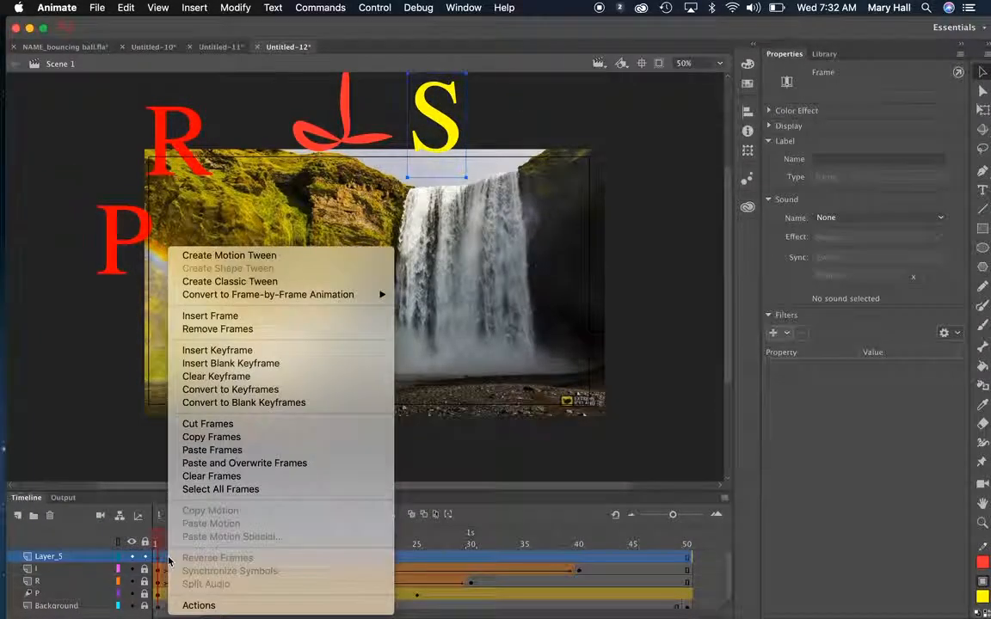
left_click(272, 360)
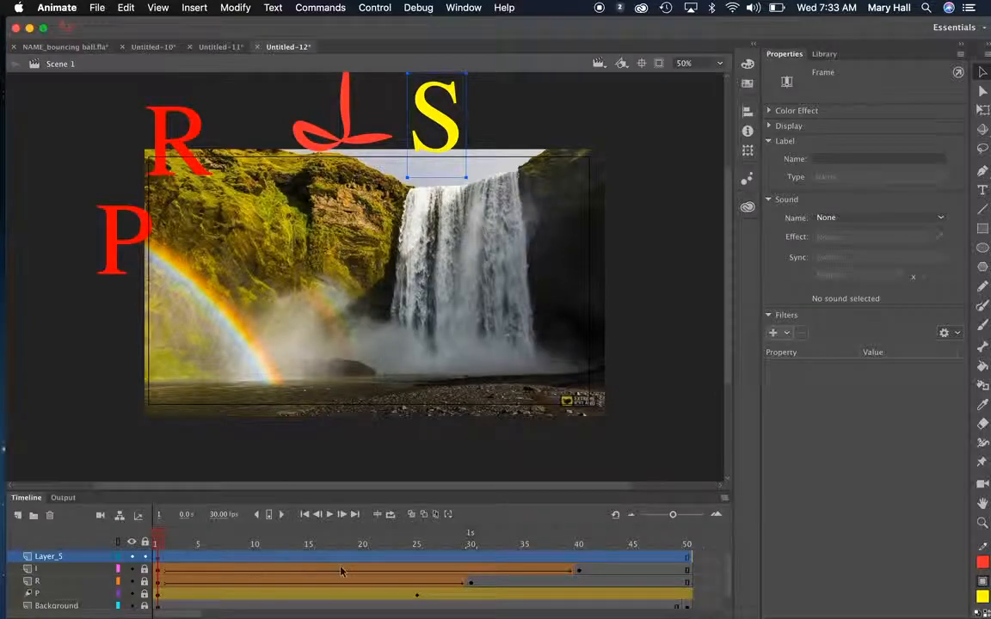
left_click(173, 563)
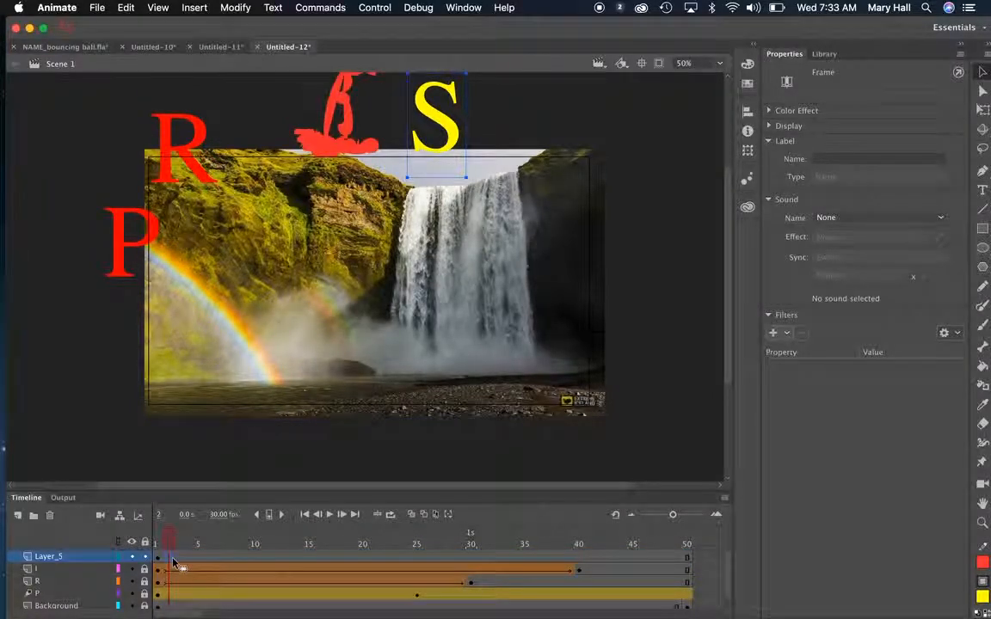
right_click(172, 563)
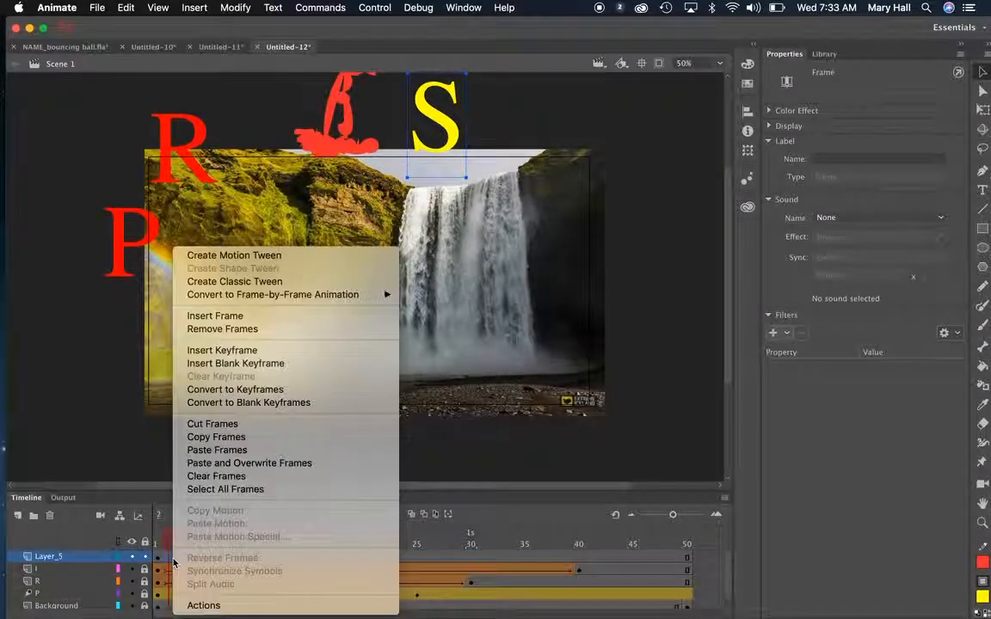
left_click(287, 348)
left_click_drag(448, 129, 472, 161)
- Insert keyframes at frames 3 and 4 of Layer_5, moving the S down and left each time, ending at X 681.80, Y 12.90
left_click(177, 557)
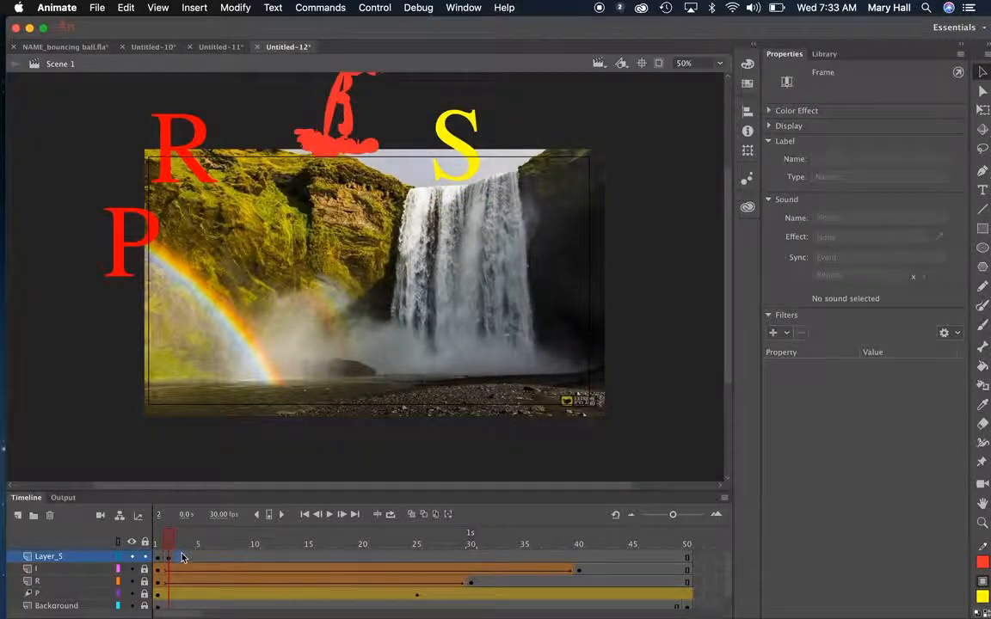
right_click(177, 557)
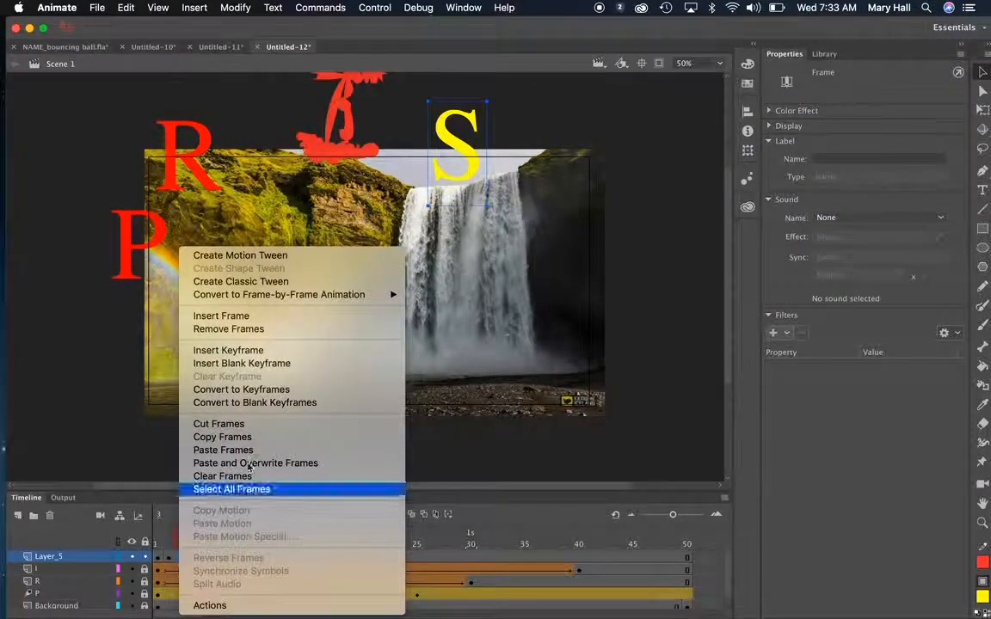
left_click(277, 356)
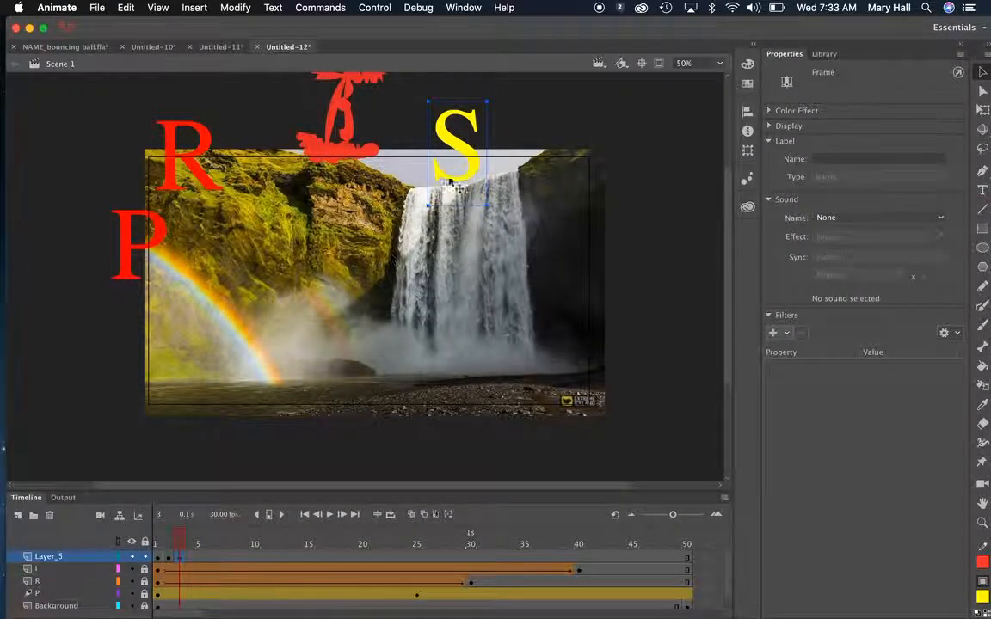
left_click_drag(463, 163, 436, 198)
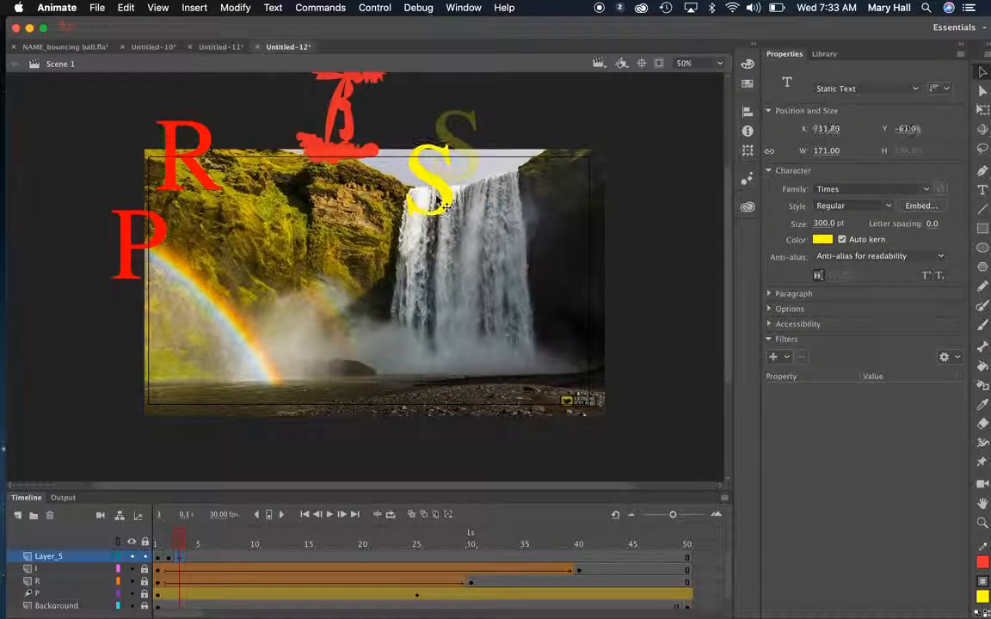
right_click(193, 561)
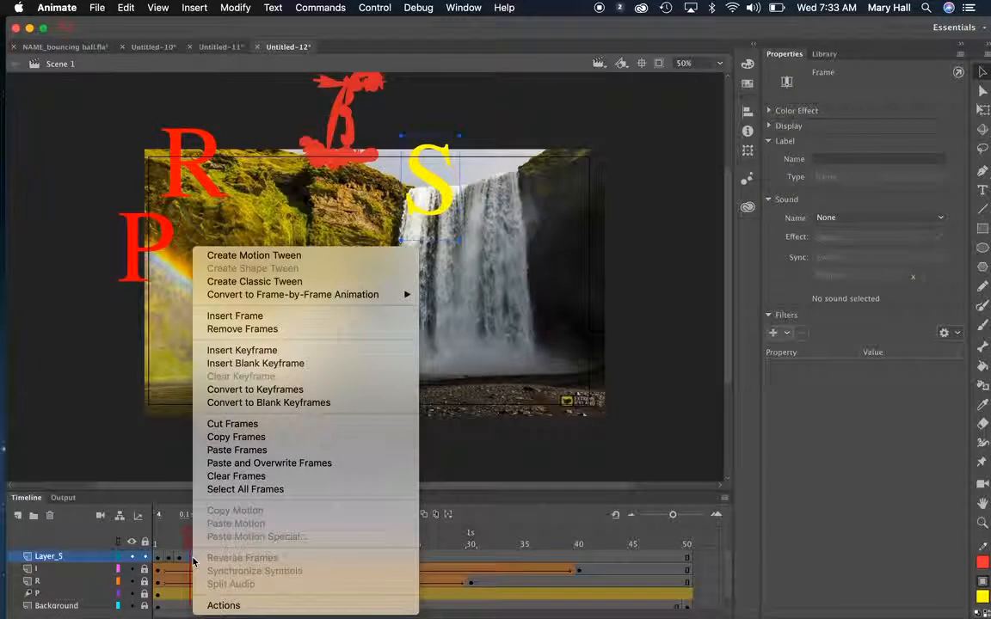
left_click(279, 350)
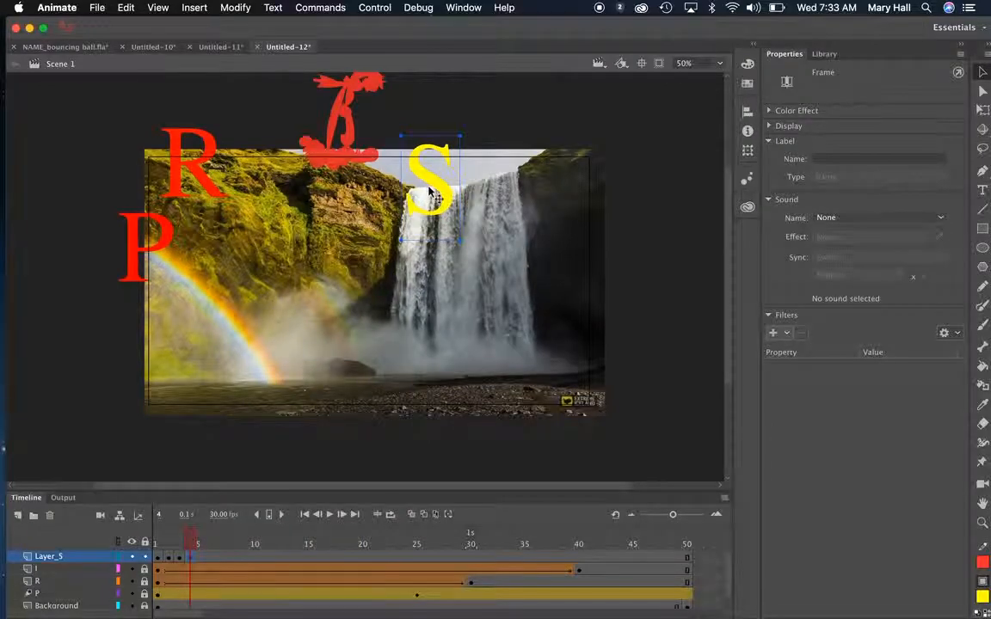
left_click_drag(426, 201, 408, 226)
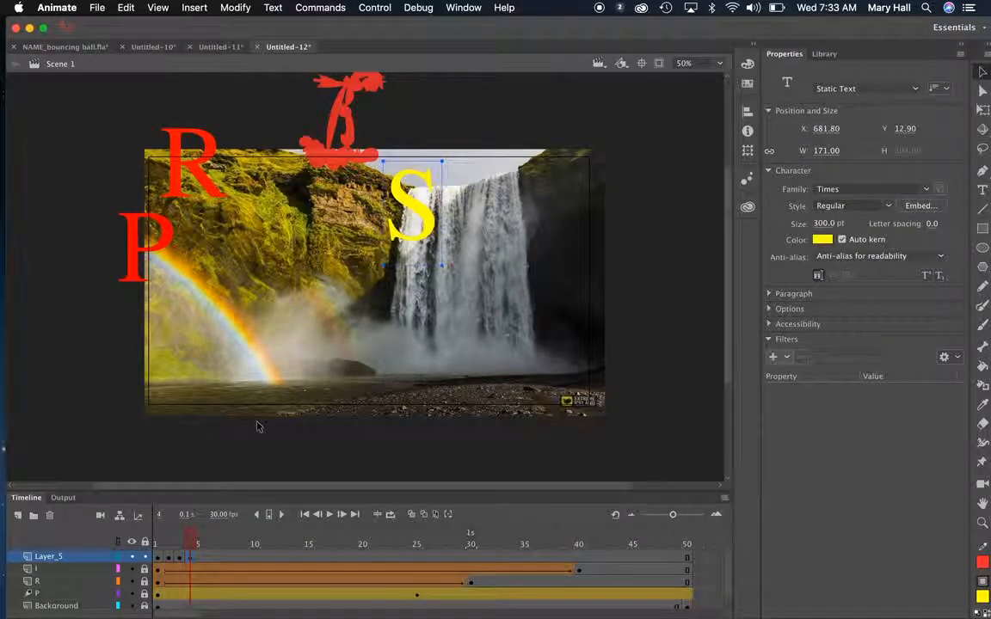
- Insert keyframes at frames 5 and 6 of Layer_5, moving the S down and right over the waterfall each time, ending at X 813.75, Y 200.70
left_click(203, 556)
right_click(203, 557)
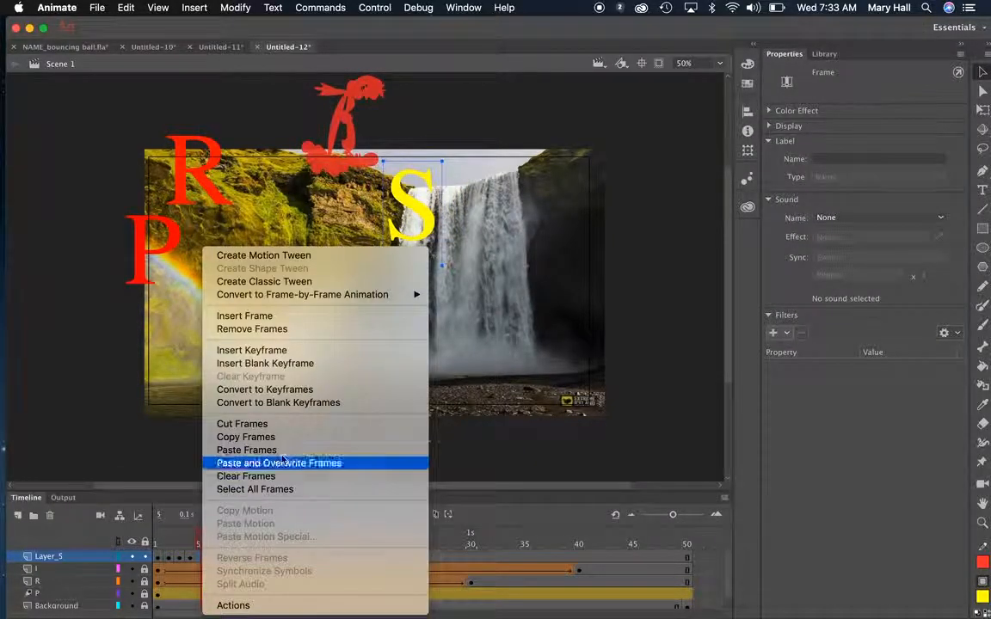
left_click(249, 350)
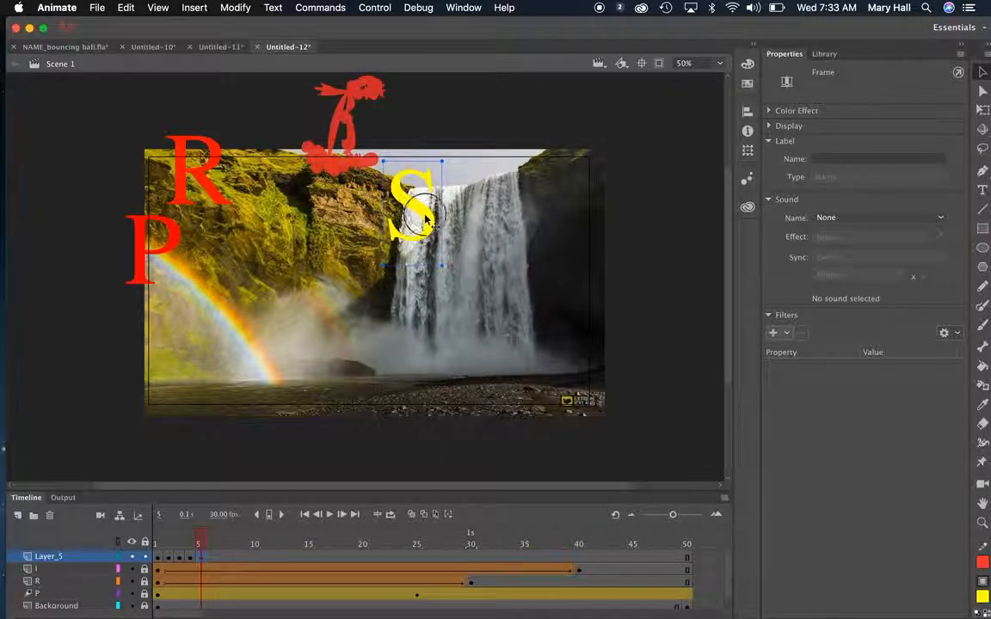
left_click_drag(447, 266, 462, 274)
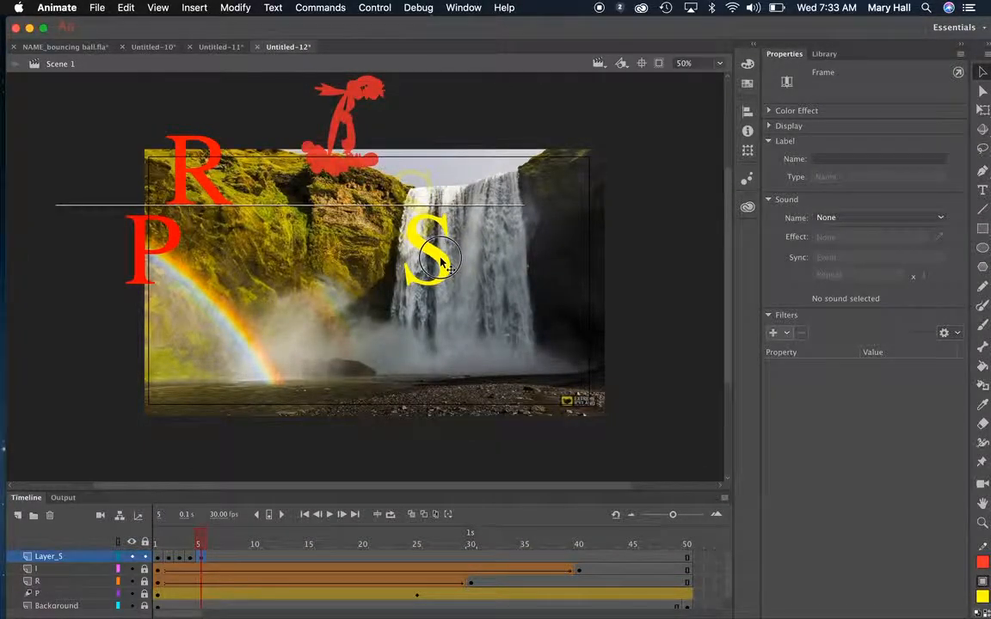
left_click(216, 560)
right_click(216, 560)
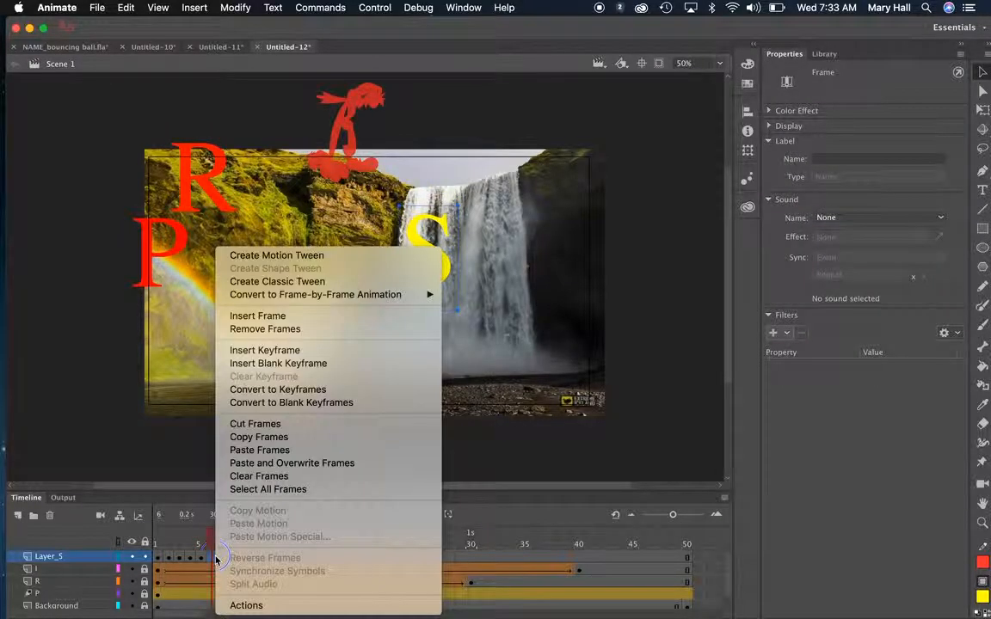
left_click(293, 354)
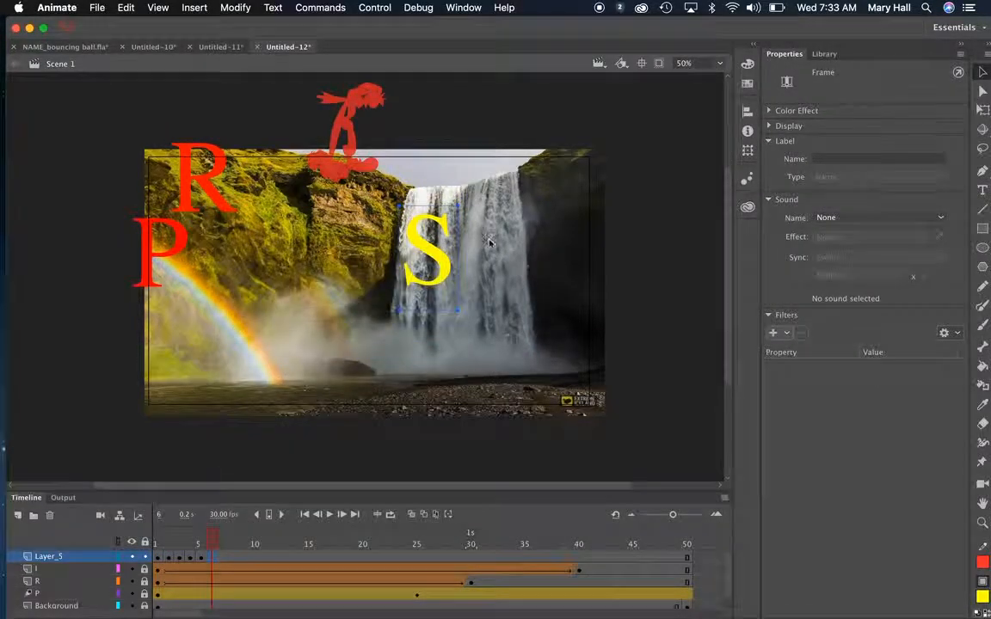
left_click(479, 292)
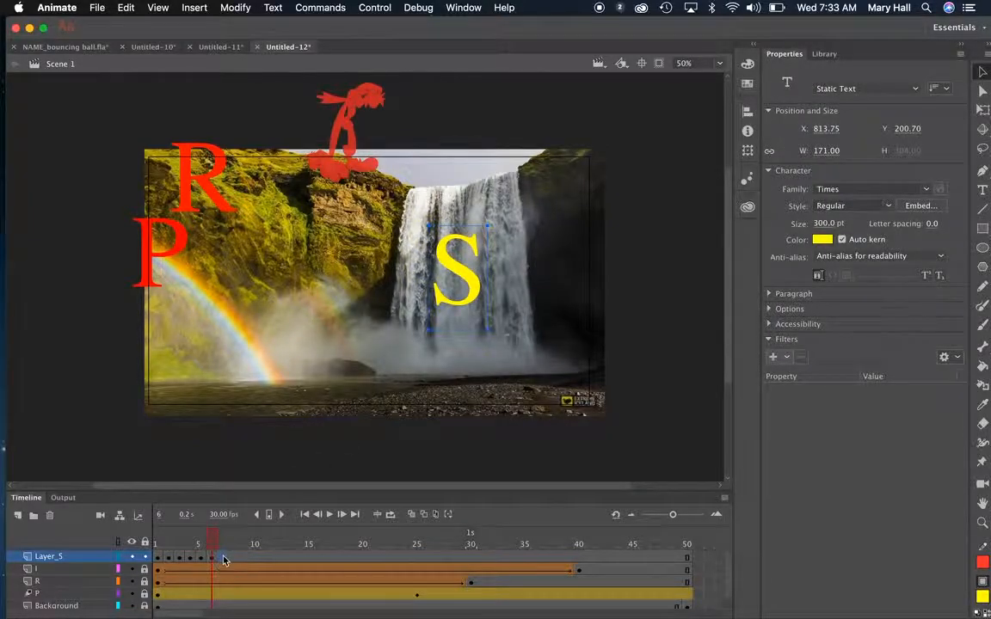
- Insert a keyframe at frame 7 of Layer_5 and move the S down and left onto the shoreline beside the I
left_click(220, 557)
right_click(220, 557)
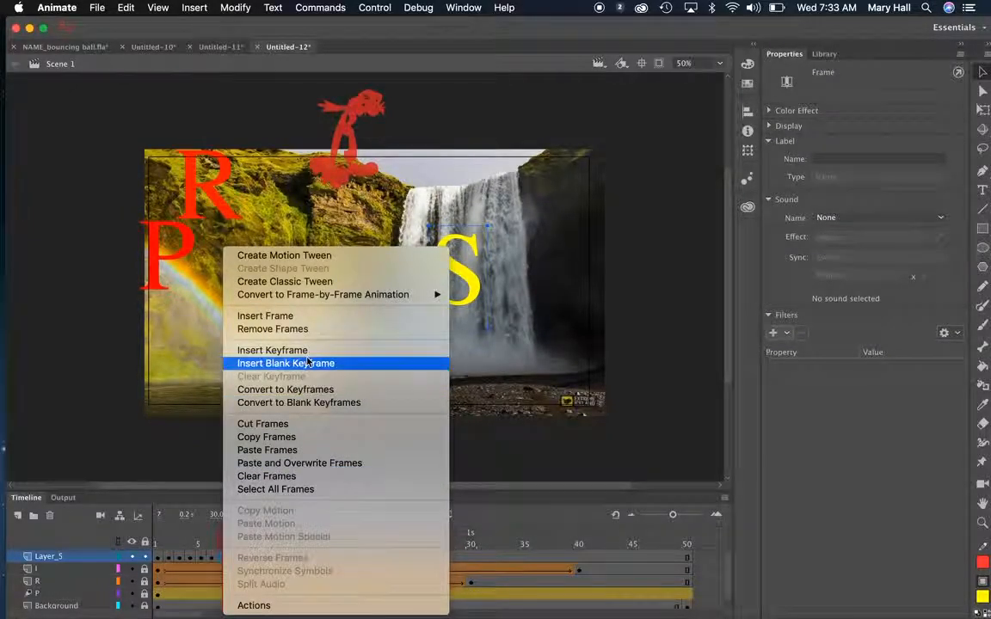
left_click(272, 350)
left_click_drag(469, 277, 454, 378)
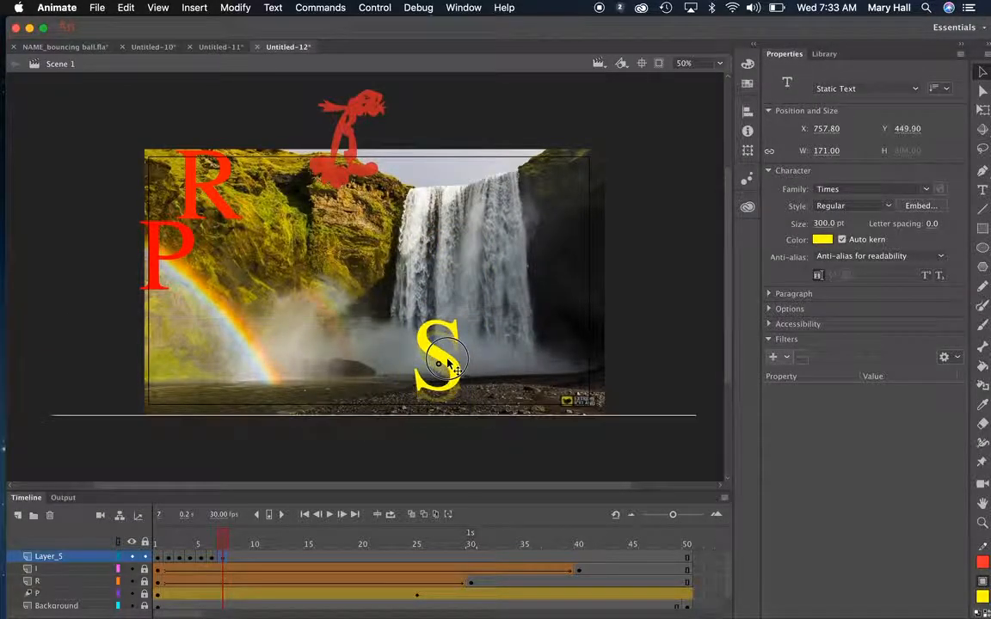
- Play the animation from frame 1, hide layer I, and replay it to check the frame-by-frame S
left_click(159, 557)
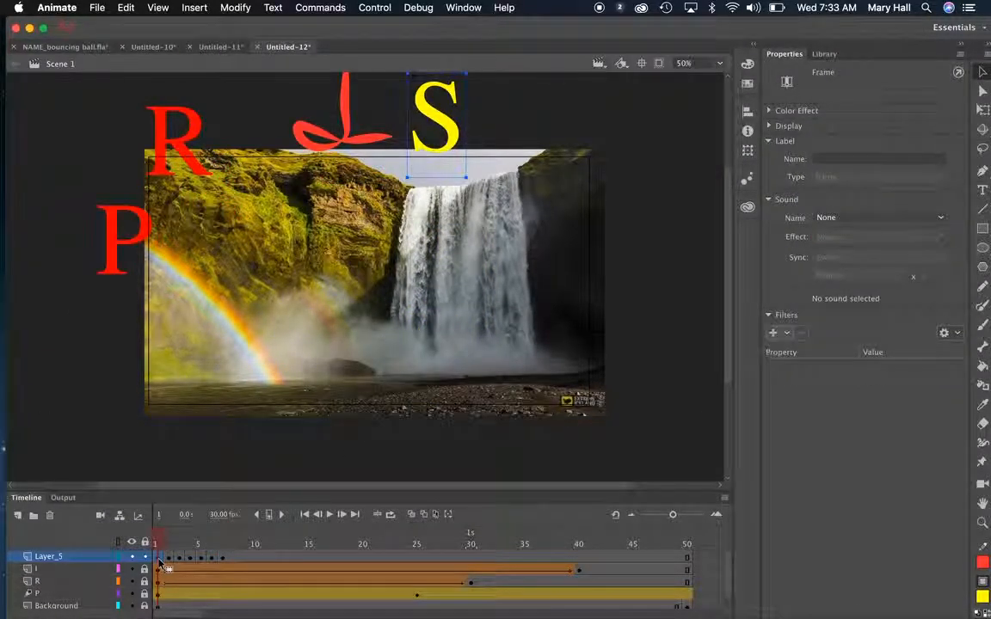
key("Return")
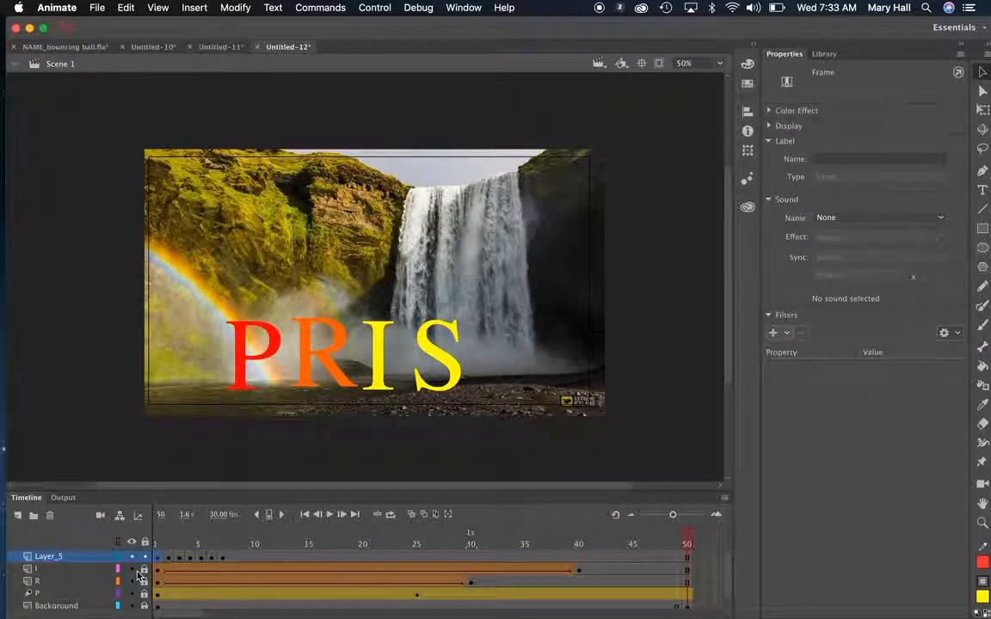
left_click(131, 570)
left_click(164, 573)
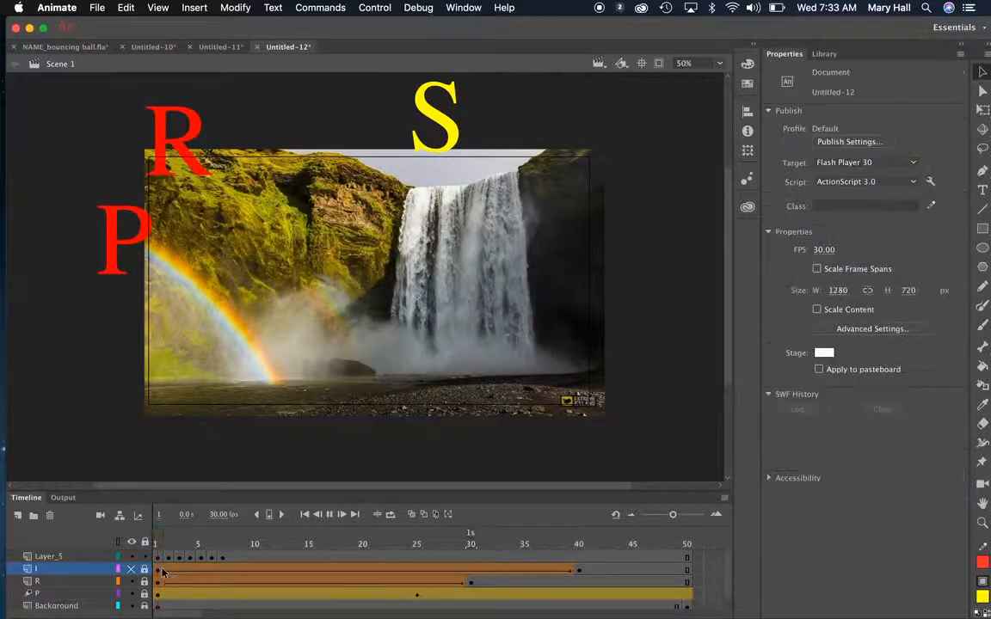
key("Return")
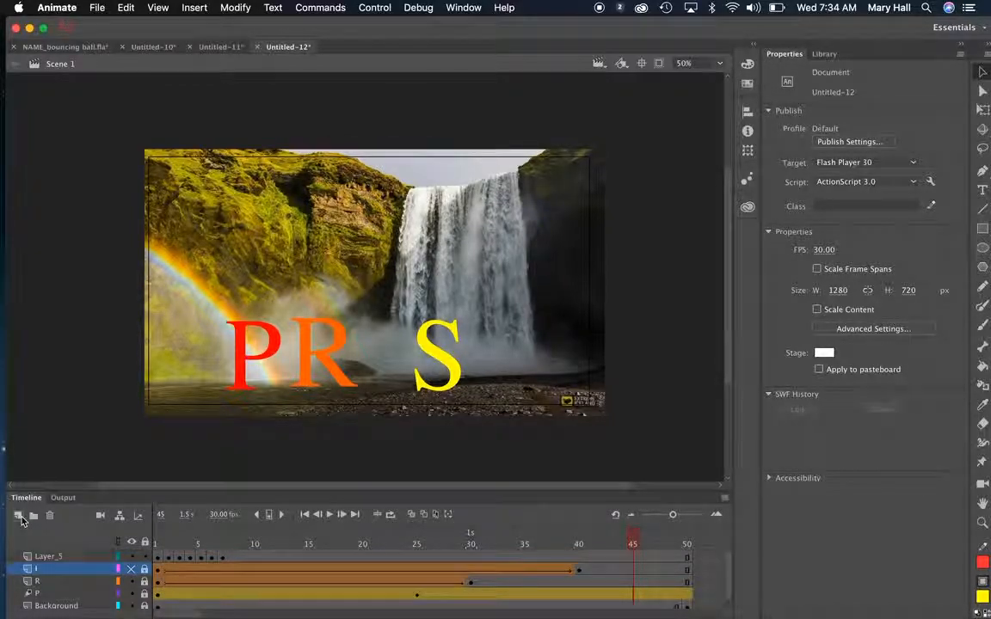
- Add a new layer and place it above Layer_5 at the top of the layer stack
left_click(20, 516)
left_click(77, 568)
left_click_drag(78, 569, 79, 557)
- Switch to the Untitled-11 example document and toggle the waterfall layer's visibility off and on to examine the background
left_click(214, 49)
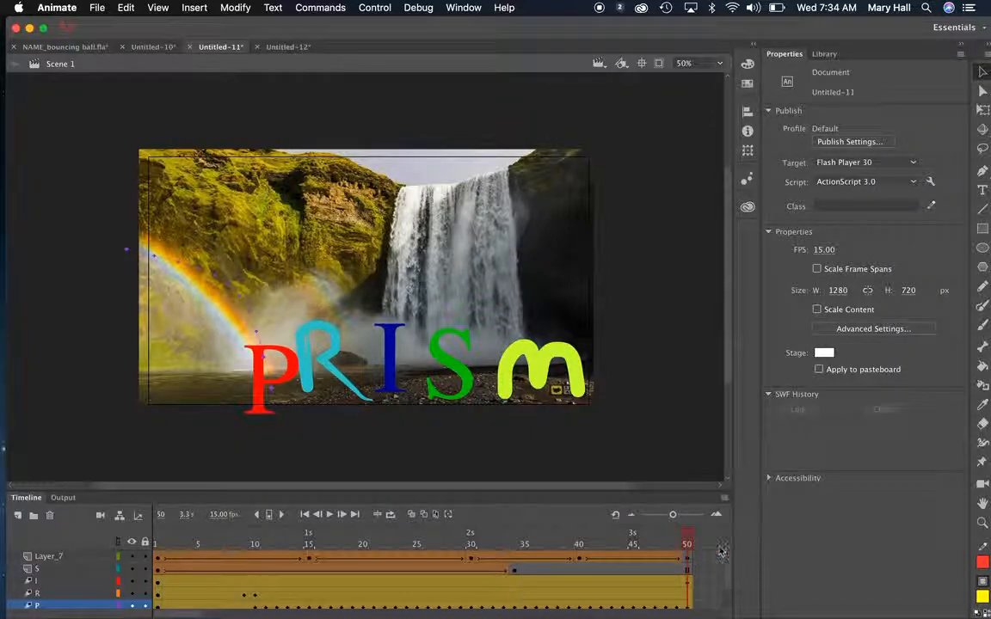
scroll(731, 593, "down", 2)
left_click(43, 593)
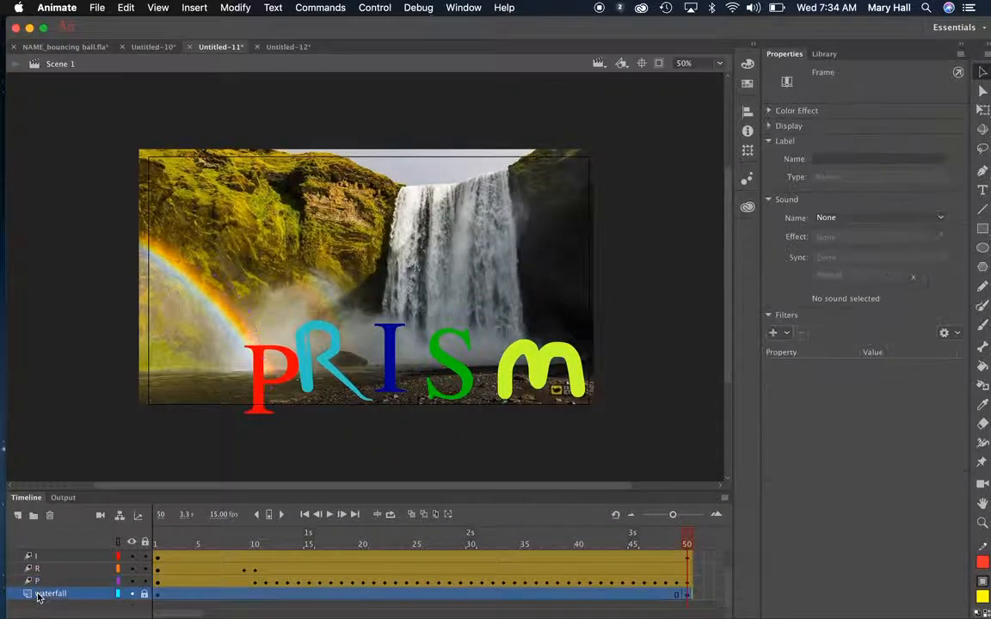
left_click(132, 594)
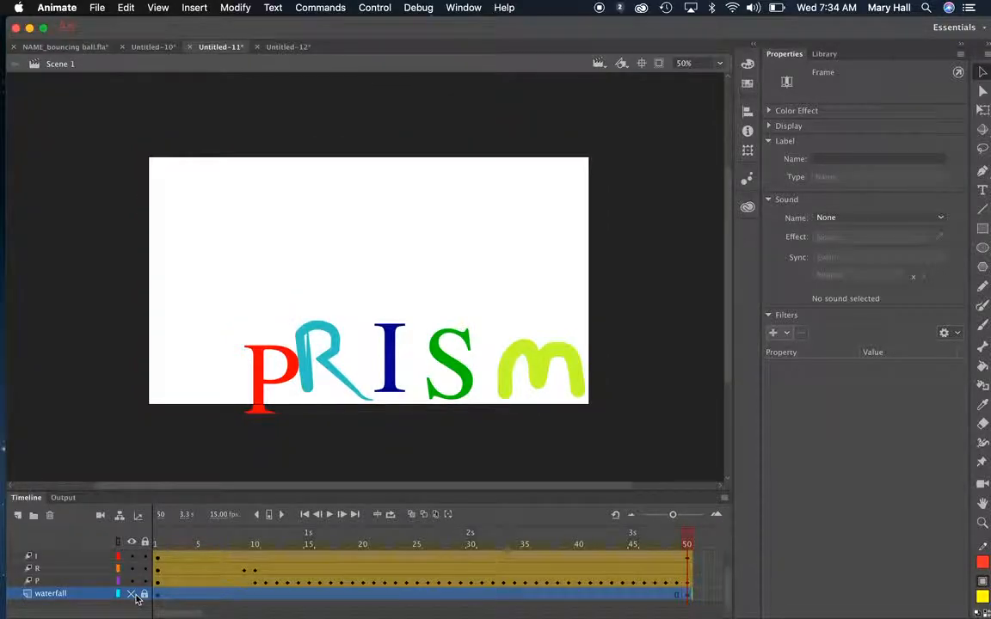
left_click(130, 594)
left_click(258, 389)
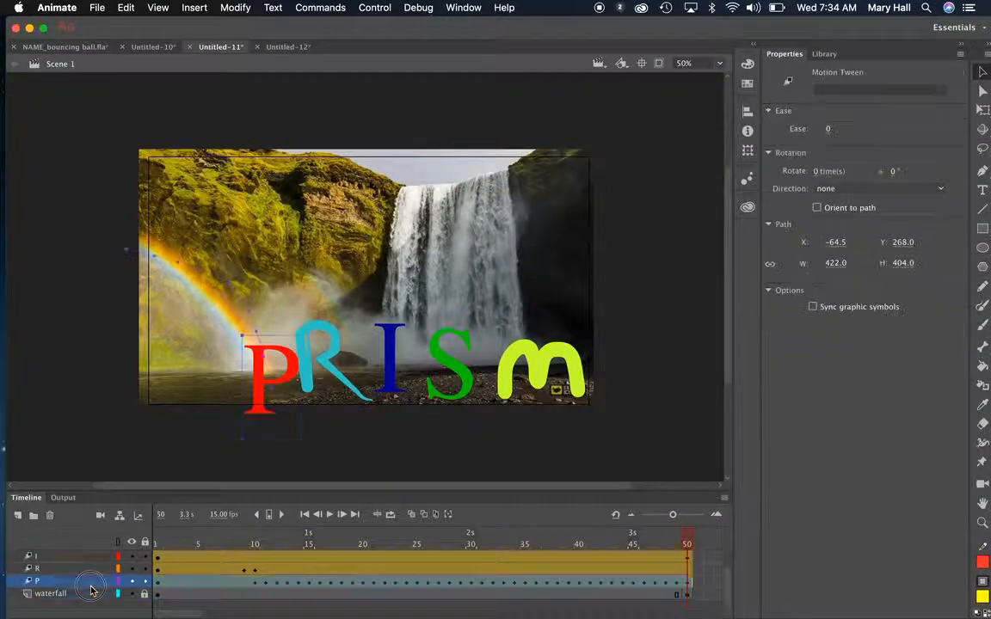
- Hide layers R, I, S and Layer_7 in the example and play the P motion tween alone
left_click(132, 569)
left_click(132, 556)
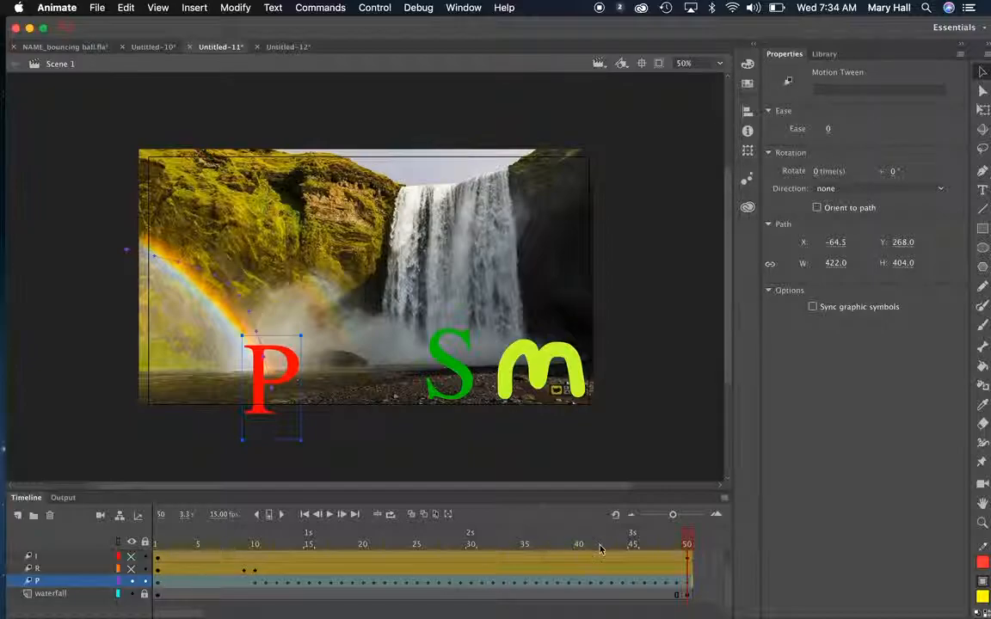
left_click_drag(730, 580, 730, 557)
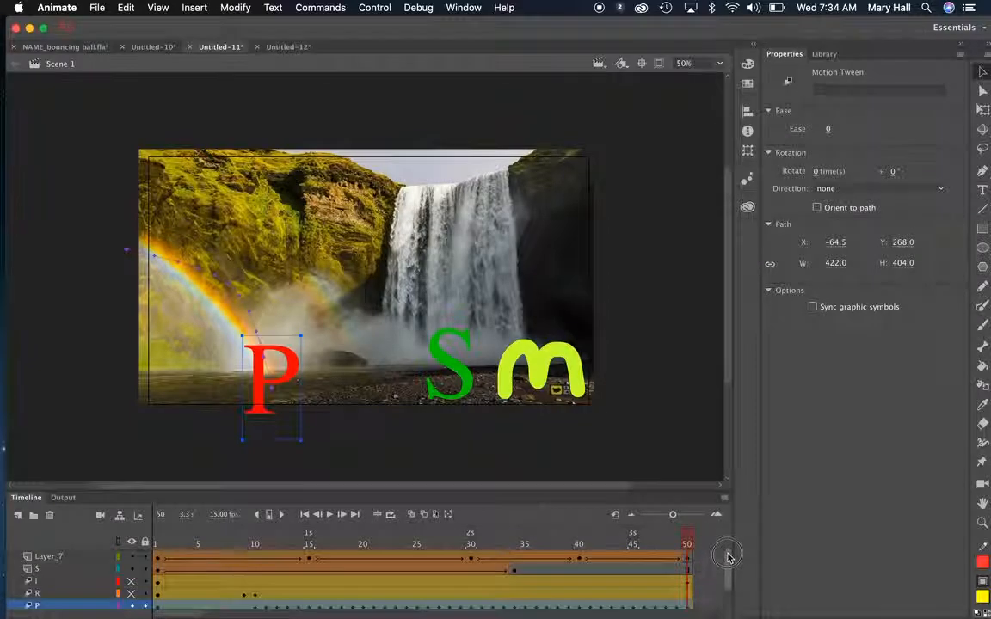
left_click(130, 569)
left_click(131, 557)
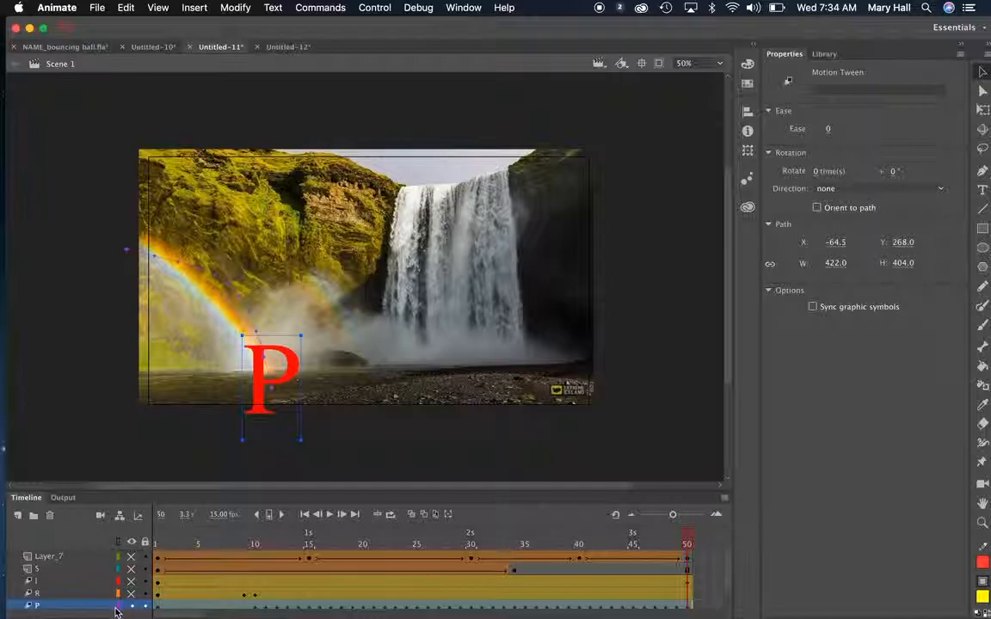
key("Return")
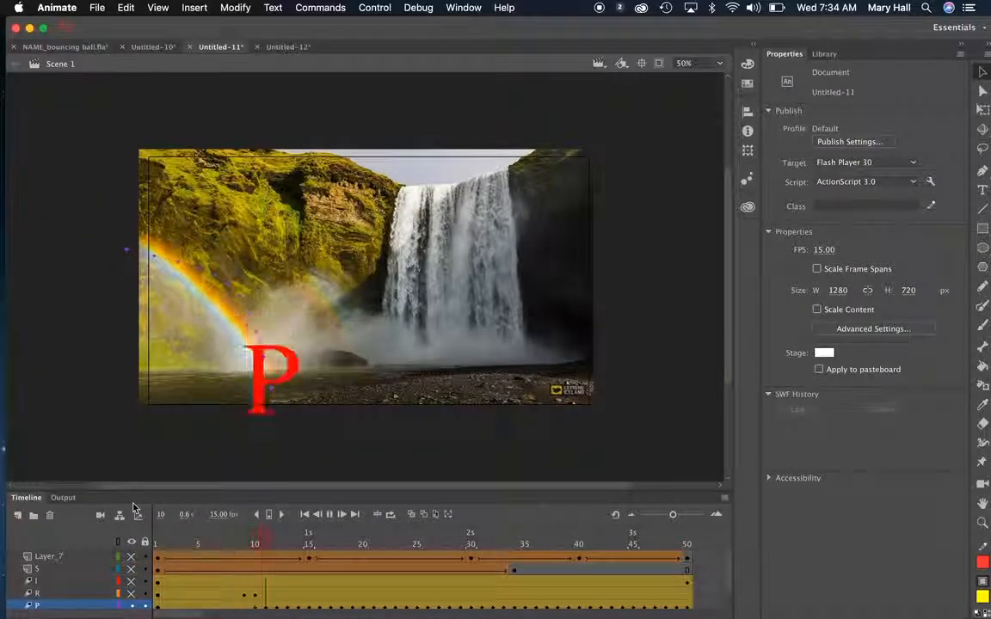
- Show layer R again and play the example to examine the R's animation together with the P
left_click(131, 594)
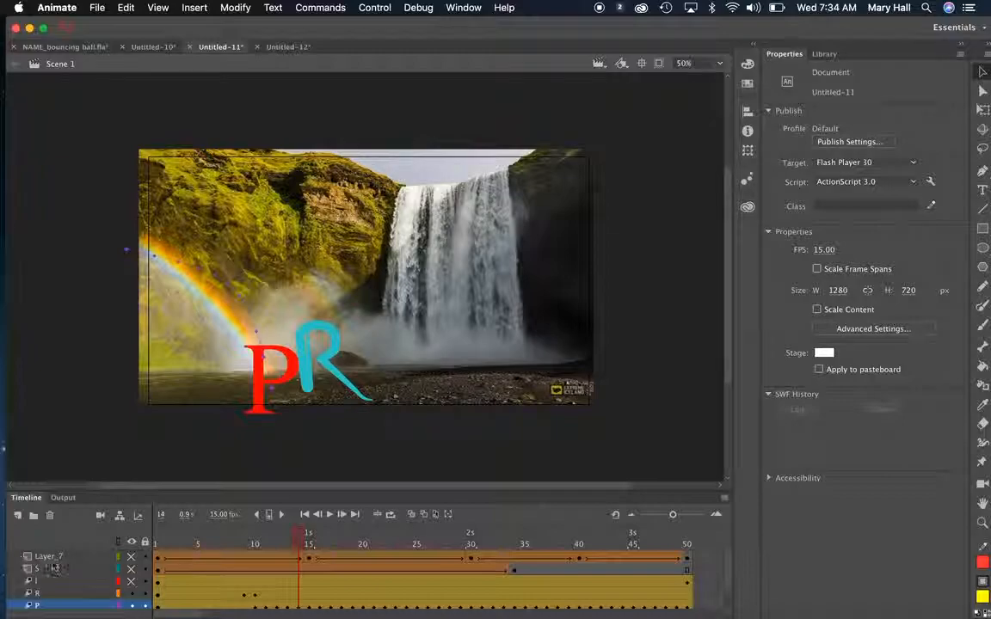
left_click(158, 570)
key("Return")
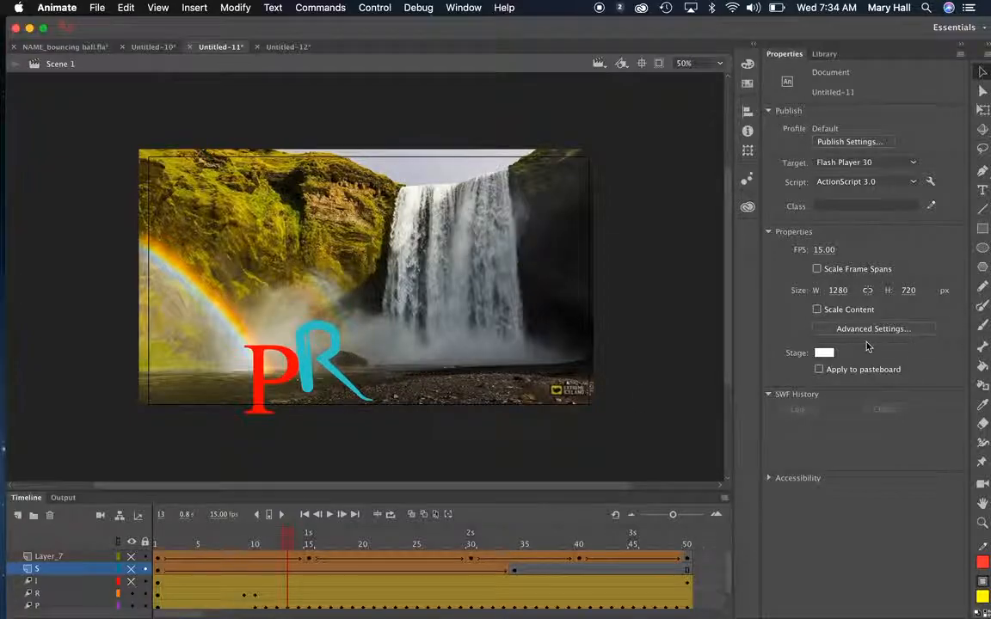
- Show layer I again and play the example from frame 1 to examine the I's motion path
left_click(85, 583)
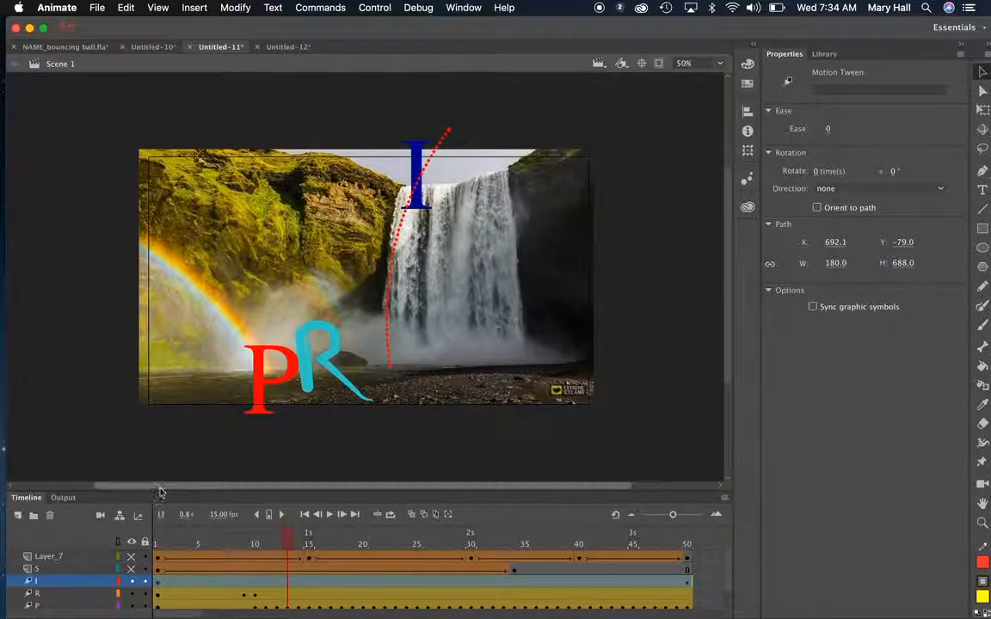
left_click(160, 558)
key("Return")
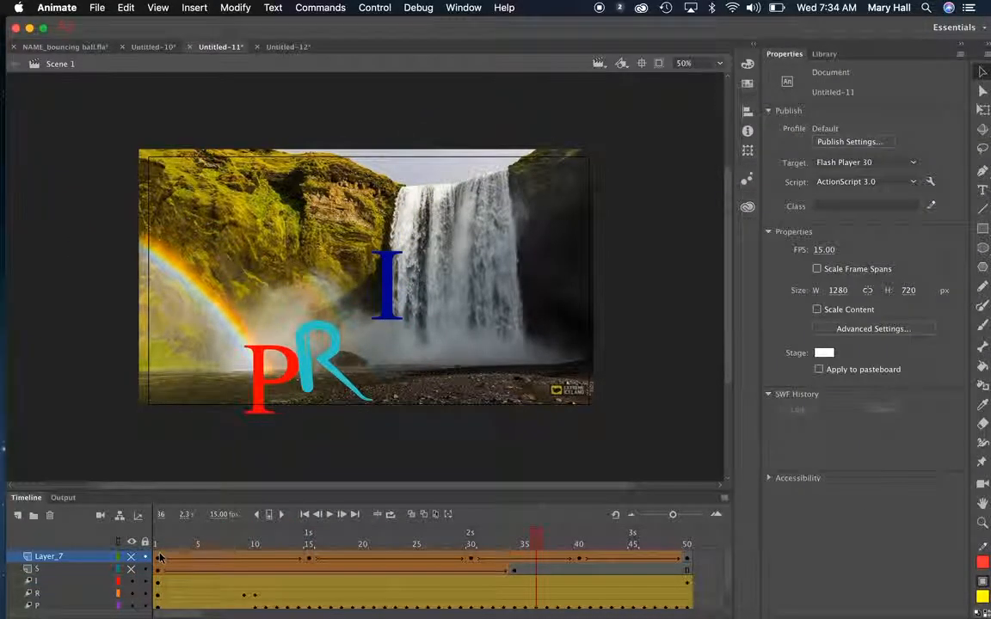
- Show layer S again and play the example twice from frame 1 to examine the S shape tween
left_click(74, 569)
left_click(132, 570)
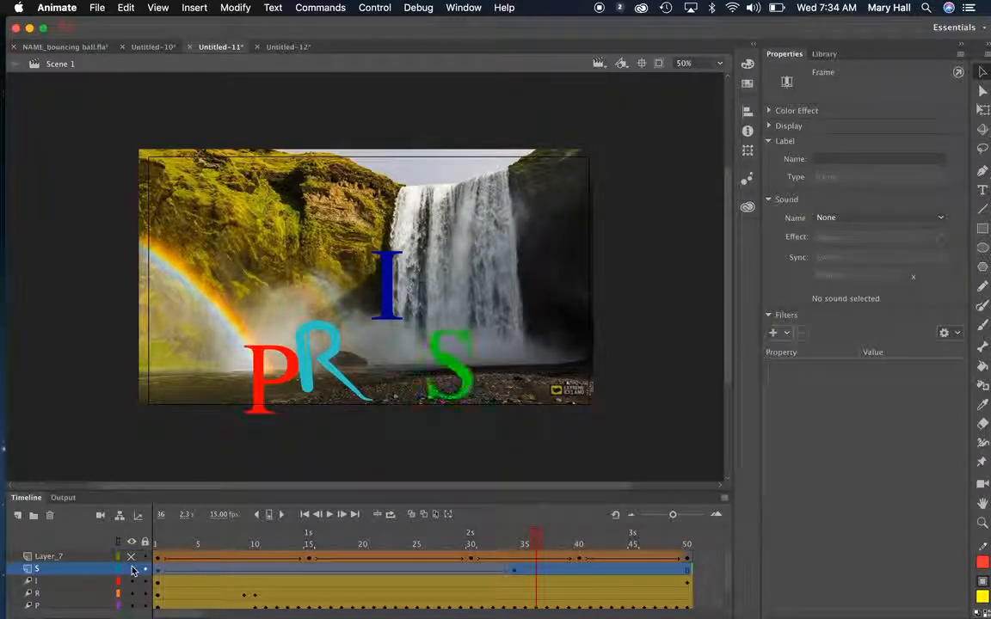
left_click(159, 572)
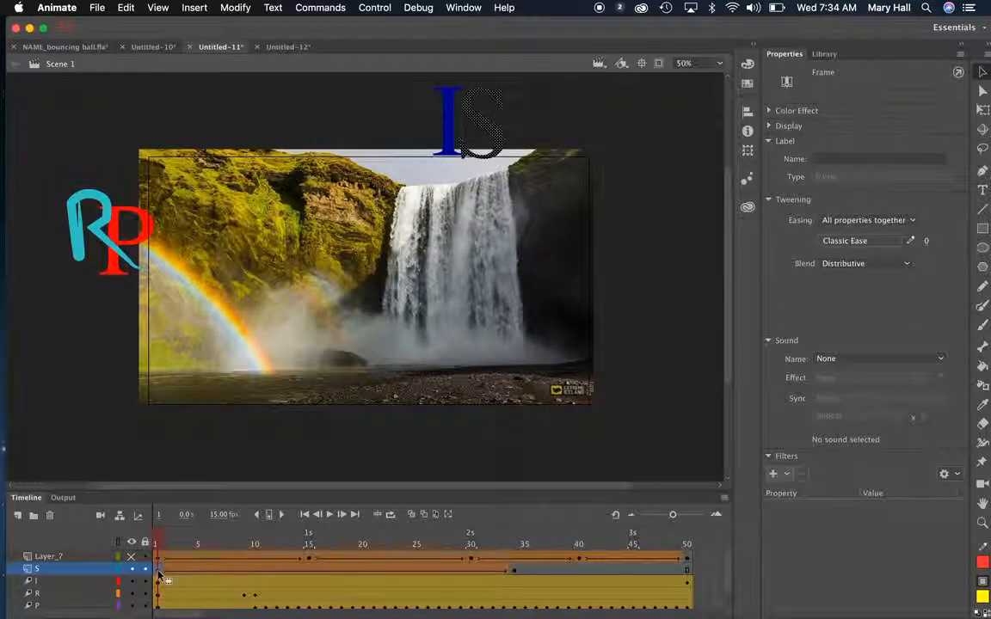
key("Return")
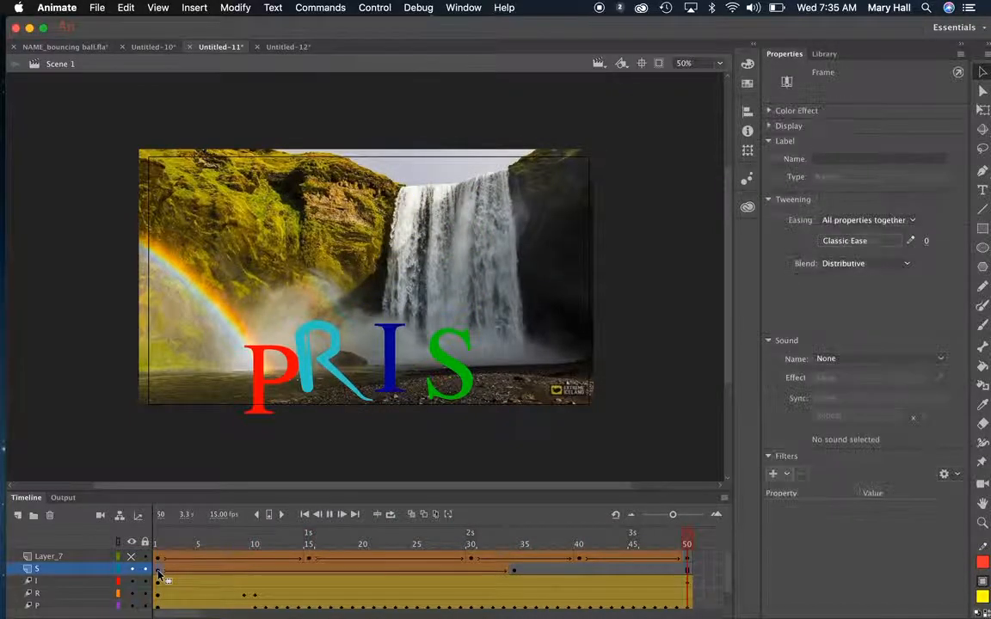
left_click(159, 572)
key("Return")
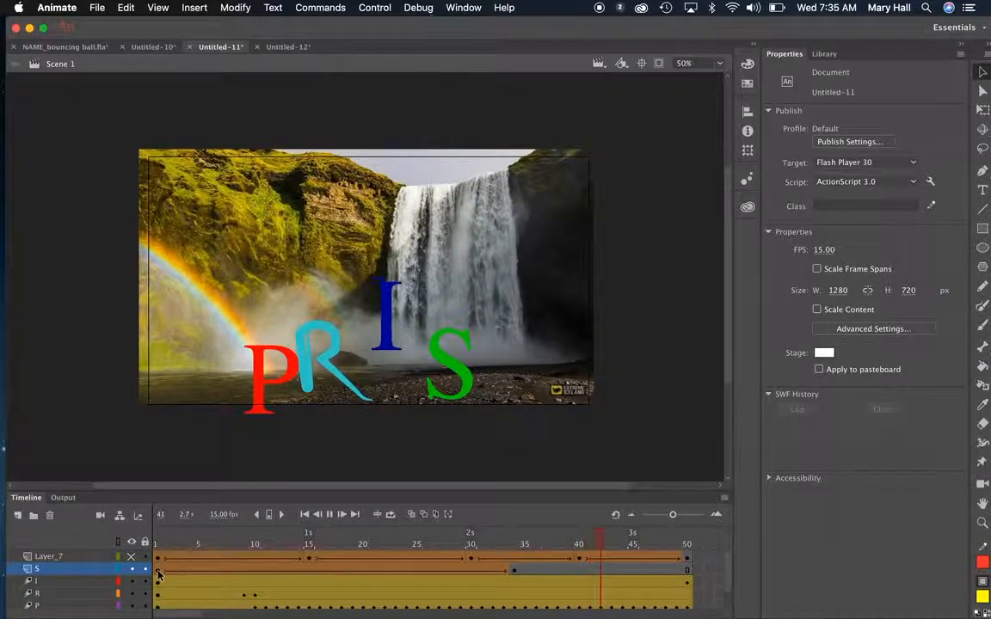
- Compare the S shape at its frame 1 and frame 34 keyframes and look over the available modify commands
left_click(161, 576)
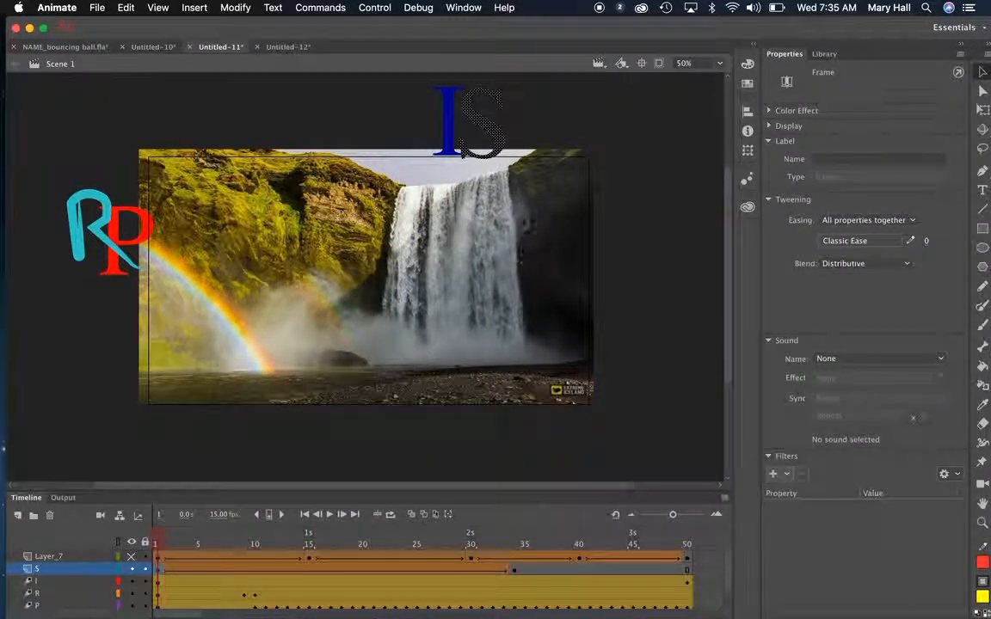
left_click(514, 570)
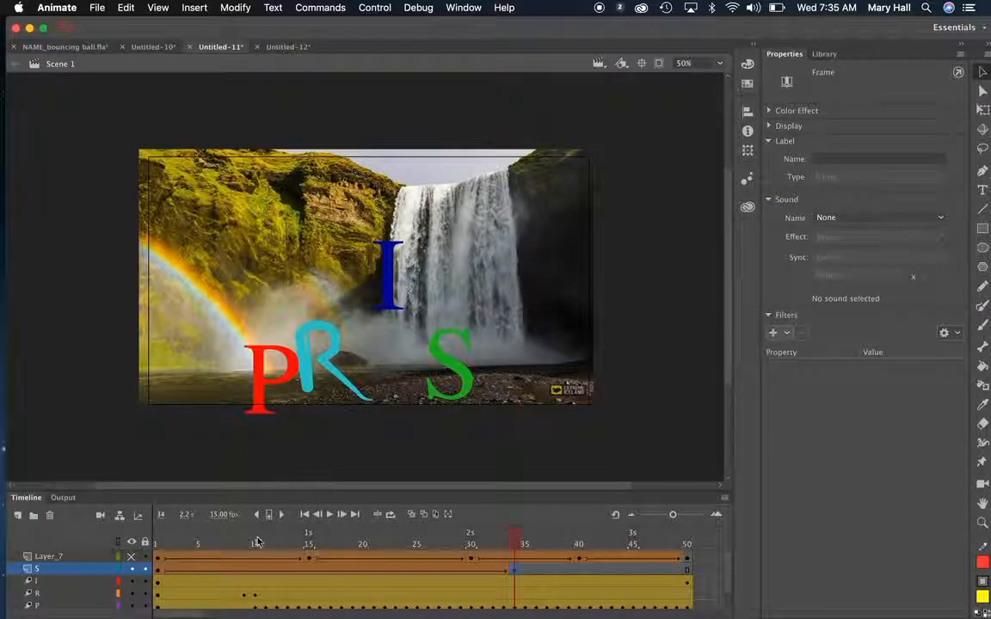
left_click(237, 7)
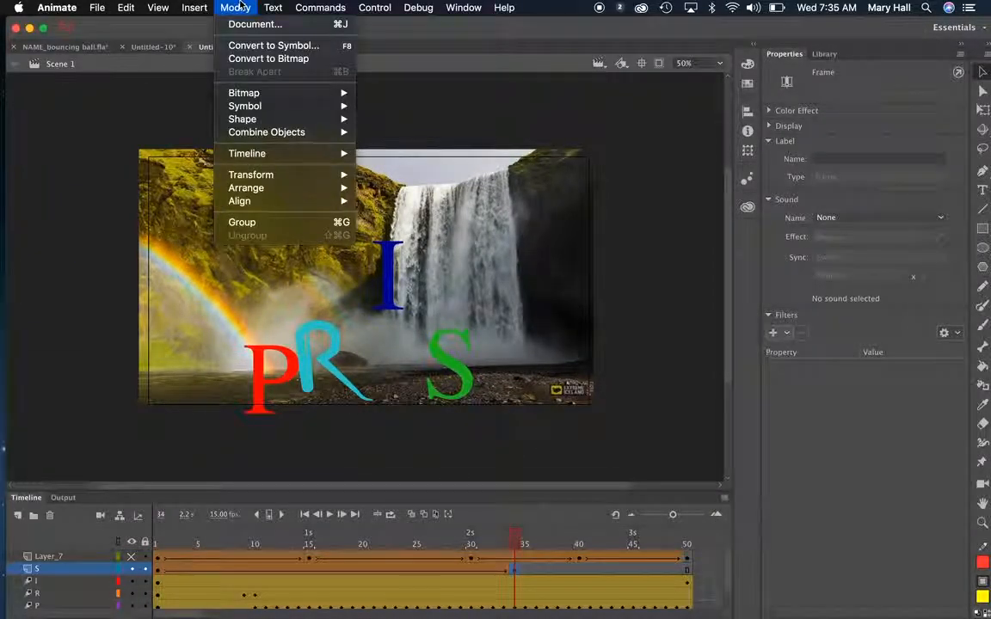
left_click(160, 562)
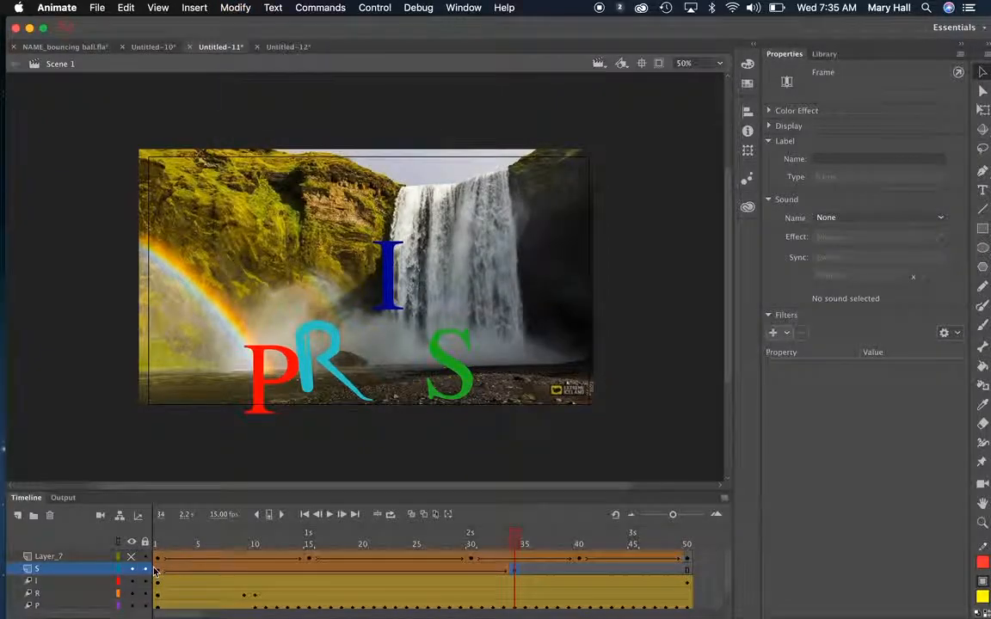
left_click(161, 570)
- Show Layer_7 and hide layers S, I, R and P to isolate the green M at frame 1
left_click(161, 559)
left_click(132, 557)
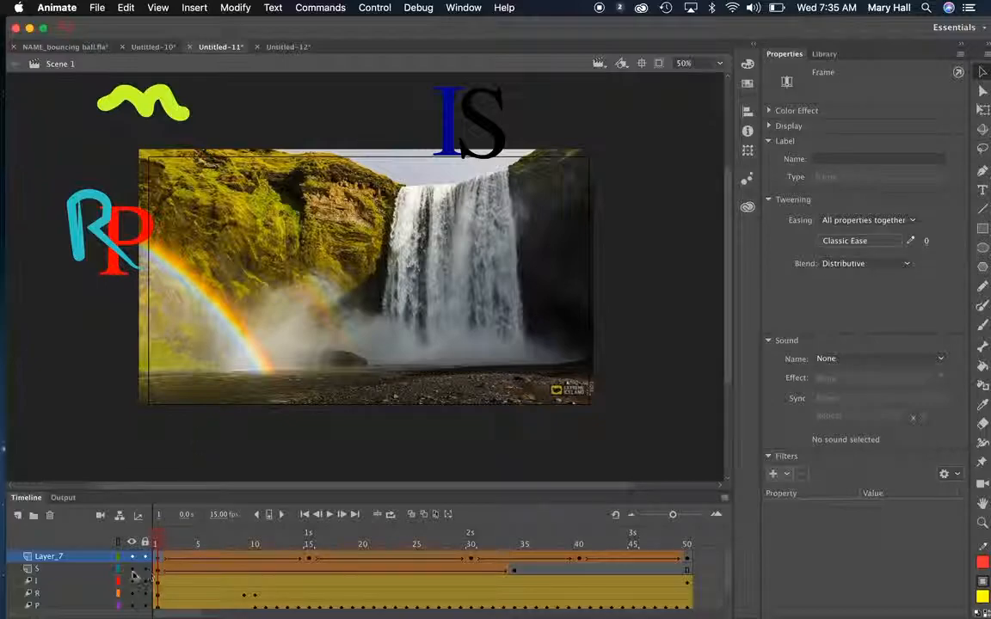
left_click(133, 570)
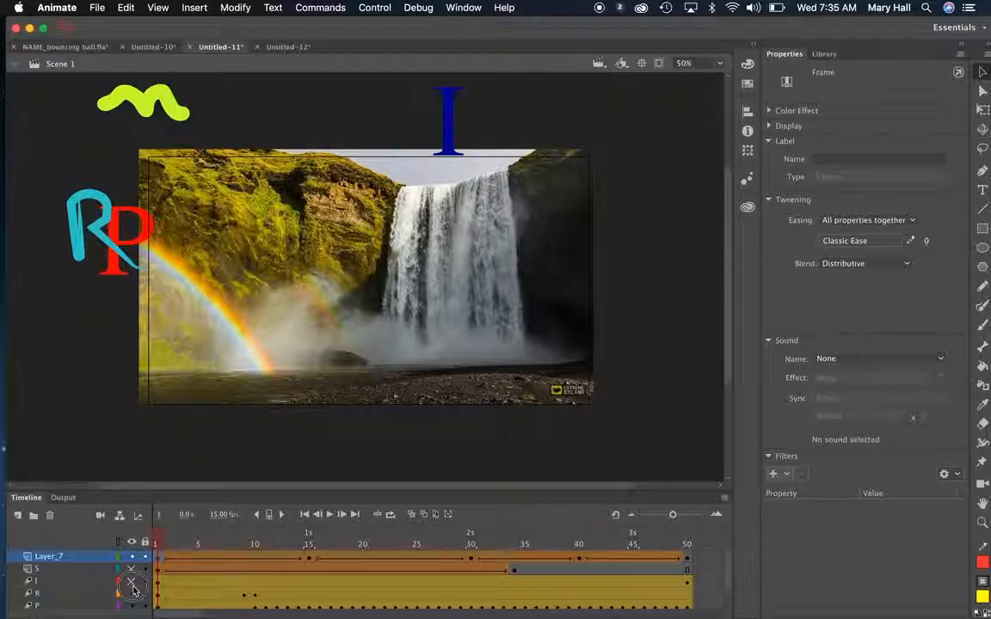
left_click(132, 583)
left_click(132, 594)
left_click(131, 606)
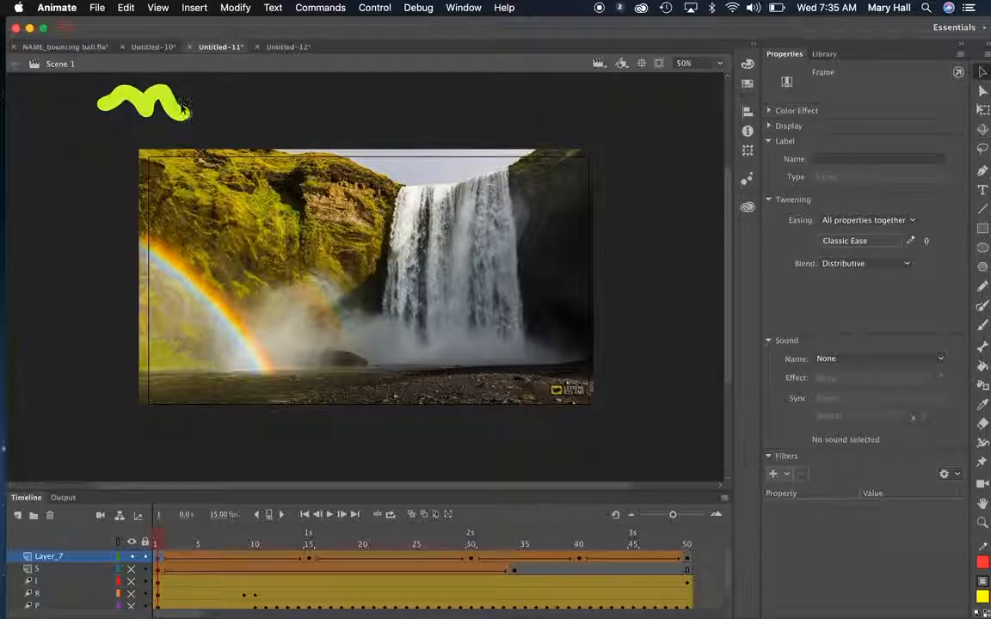
- Inspect the M at the Layer_7 keyframes on frames 15, 30, 40 and 50, and play its shape tween from frame 1
left_click(309, 559)
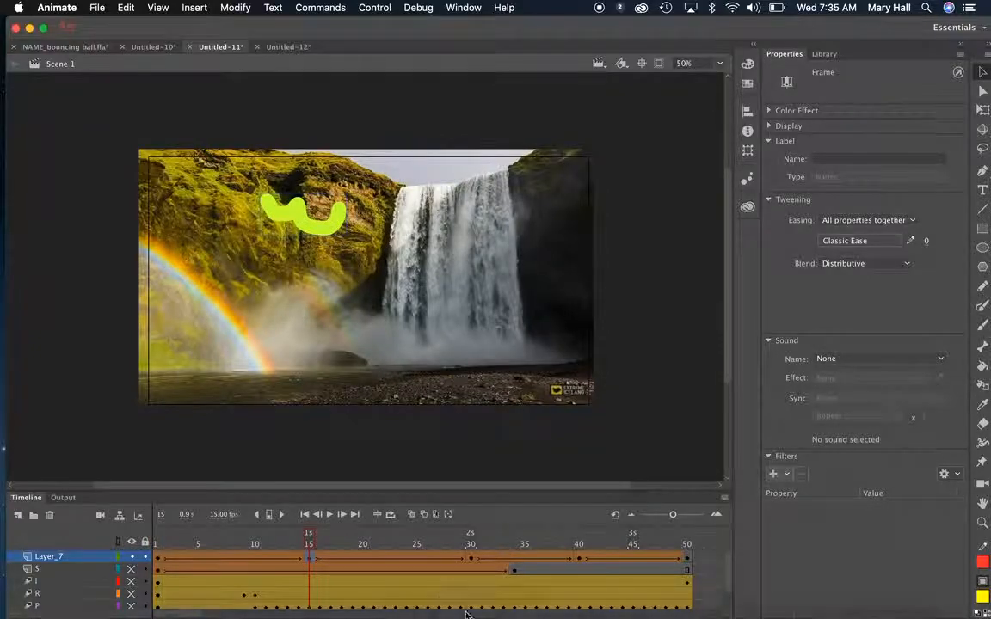
left_click(475, 559)
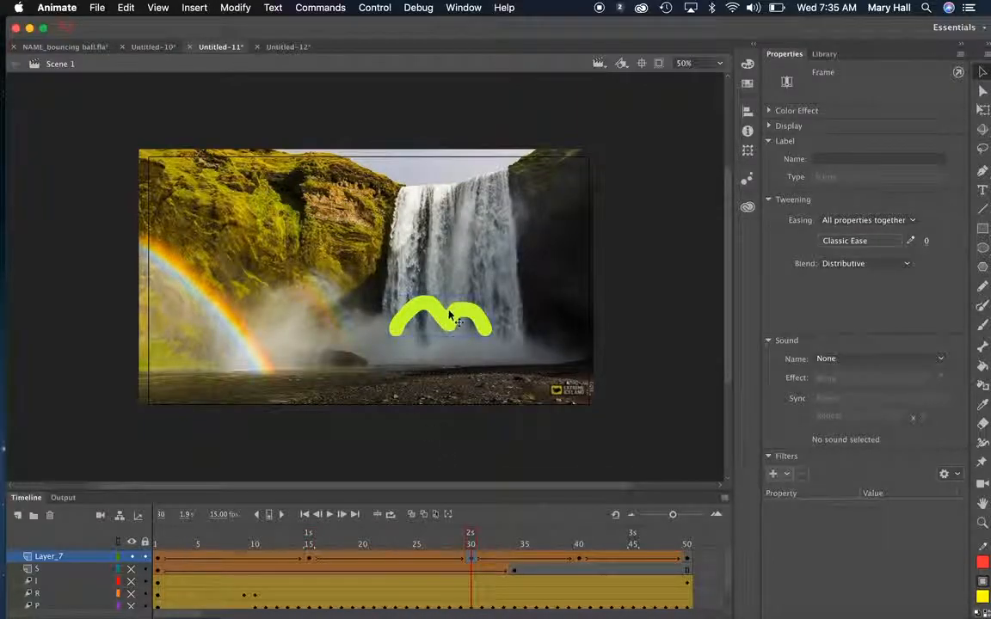
left_click(579, 559)
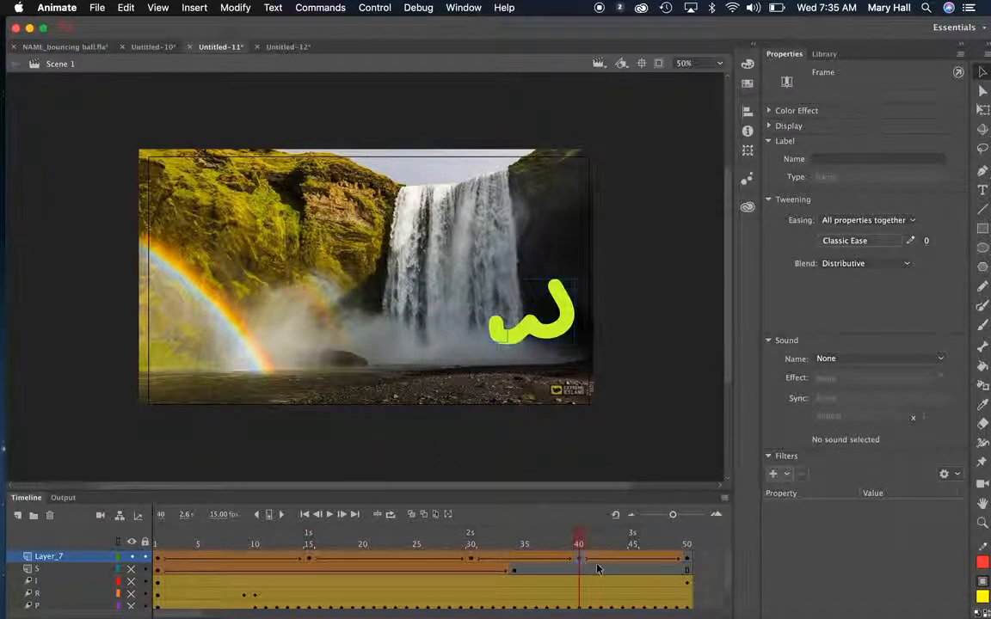
left_click(687, 559)
left_click(158, 556)
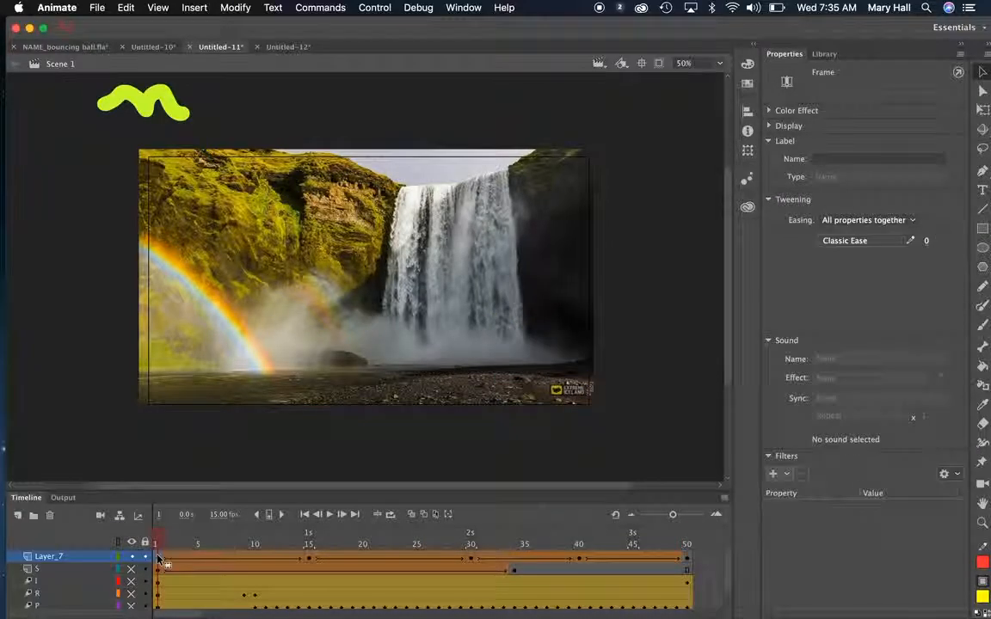
key("Return")
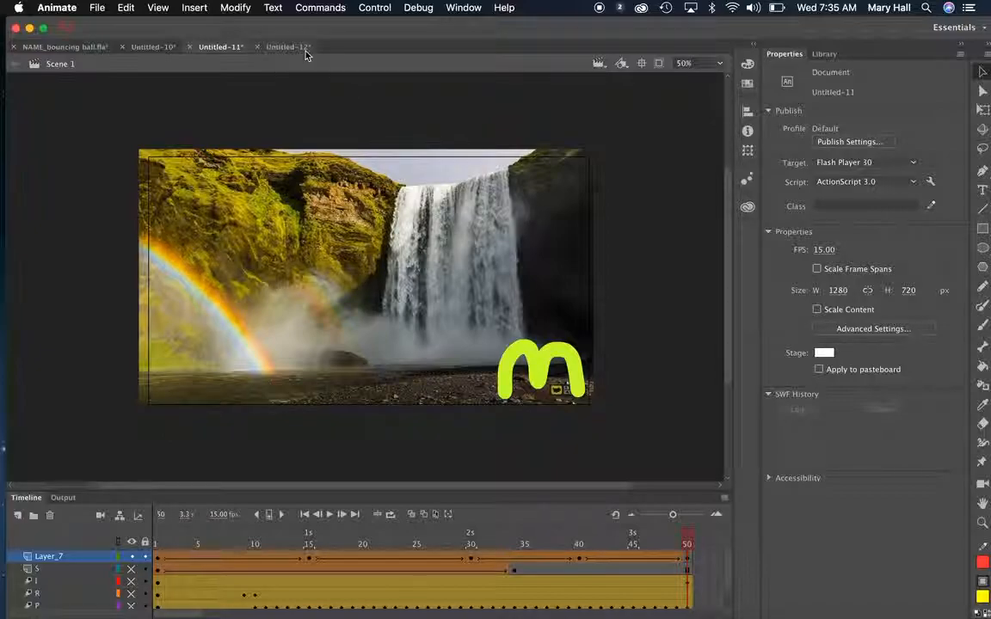
- Switch back to the Untitled-12 document and bring up the file commands
left_click(275, 45)
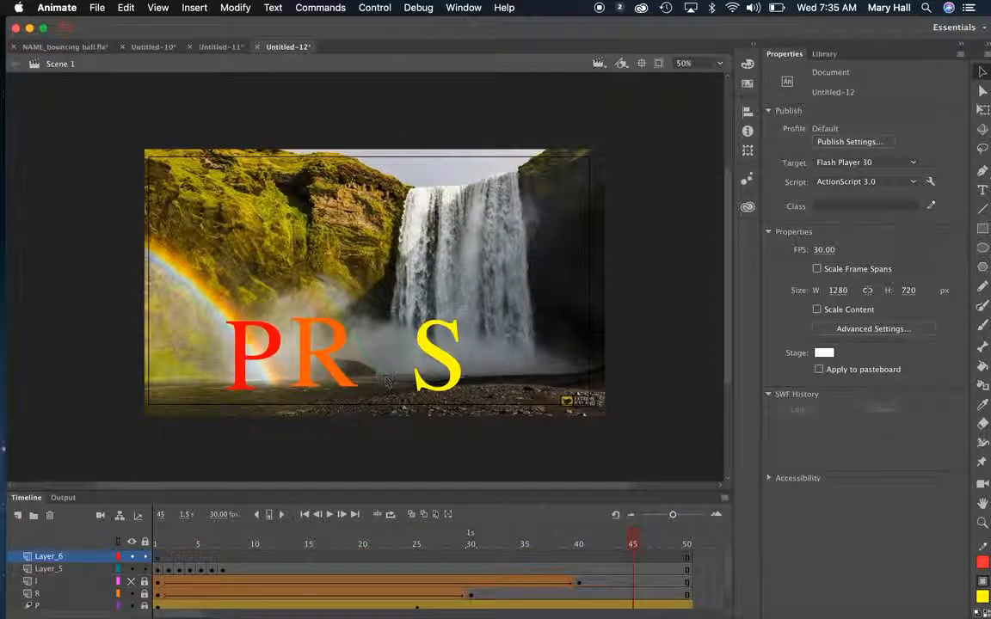
left_click(98, 8)
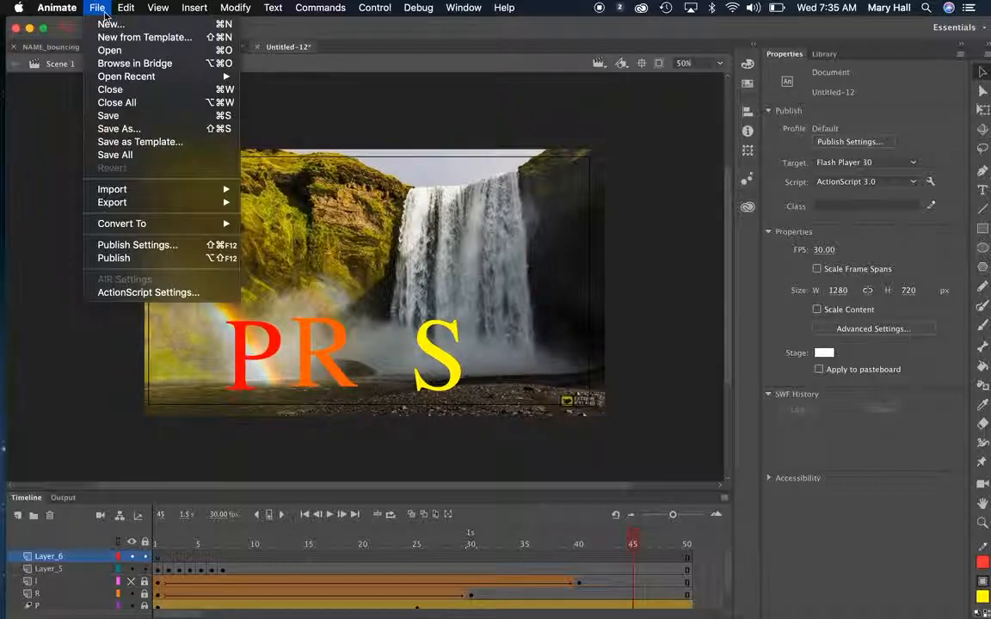